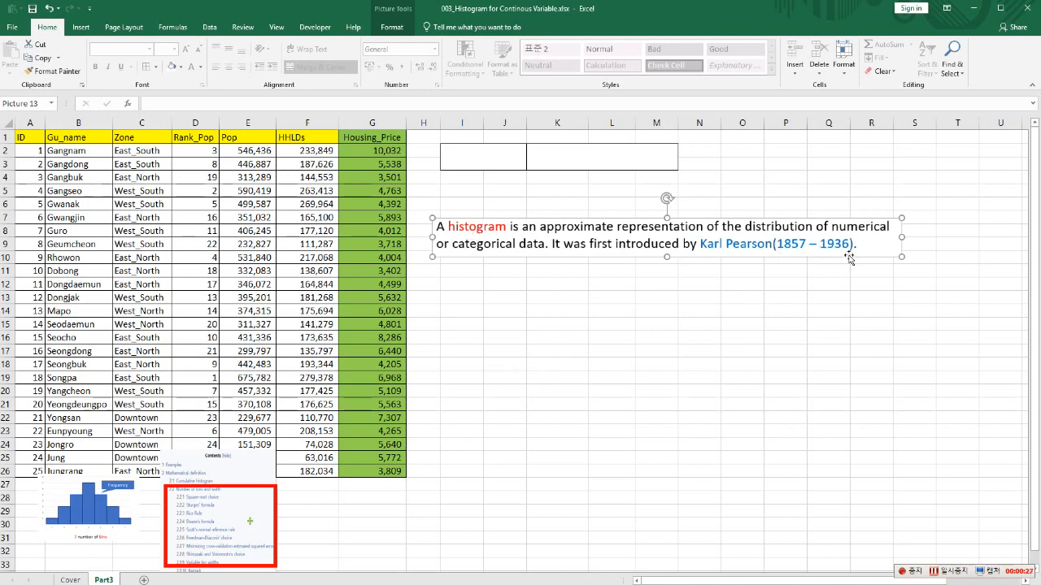
Move the seven-bin histogram picture and the contents-list picture under the definition text, enlarging both and placing them side by side
drag(99, 500, 503, 291)
mouse_move(542, 334)
mouse_down()
mouse_move(631, 406)
mouse_move(796, 458)
mouse_up()
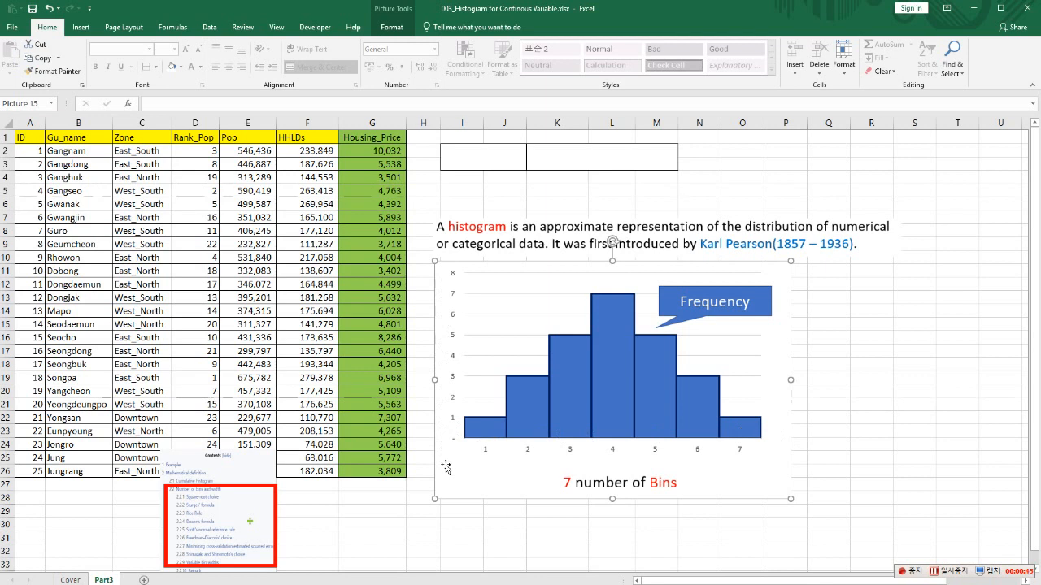
drag(791, 261, 714, 311)
drag(580, 393, 561, 333)
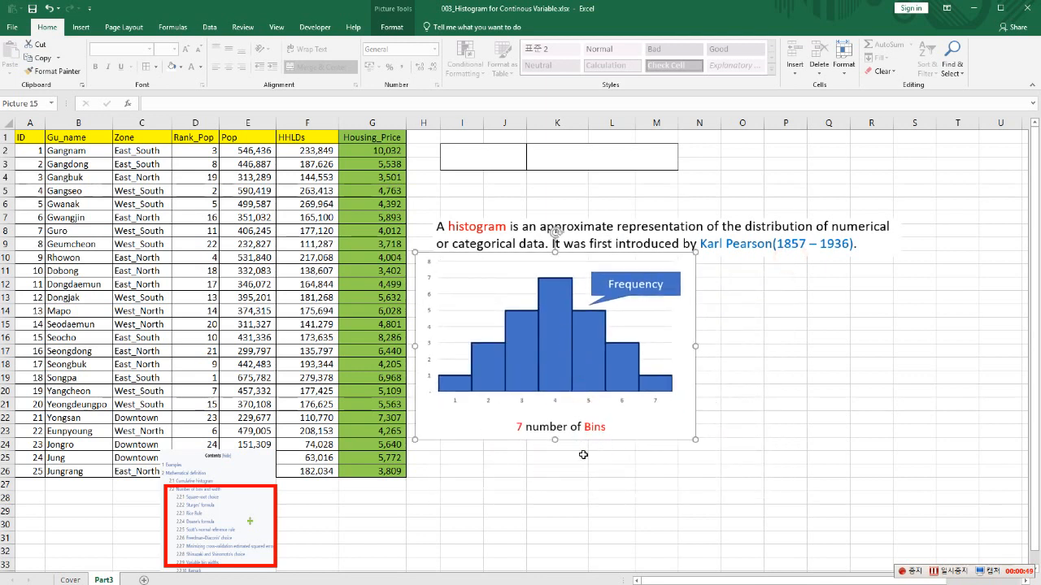
mouse_move(229, 476)
mouse_down()
mouse_move(768, 352)
mouse_move(778, 289)
mouse_up()
drag(829, 394, 977, 536)
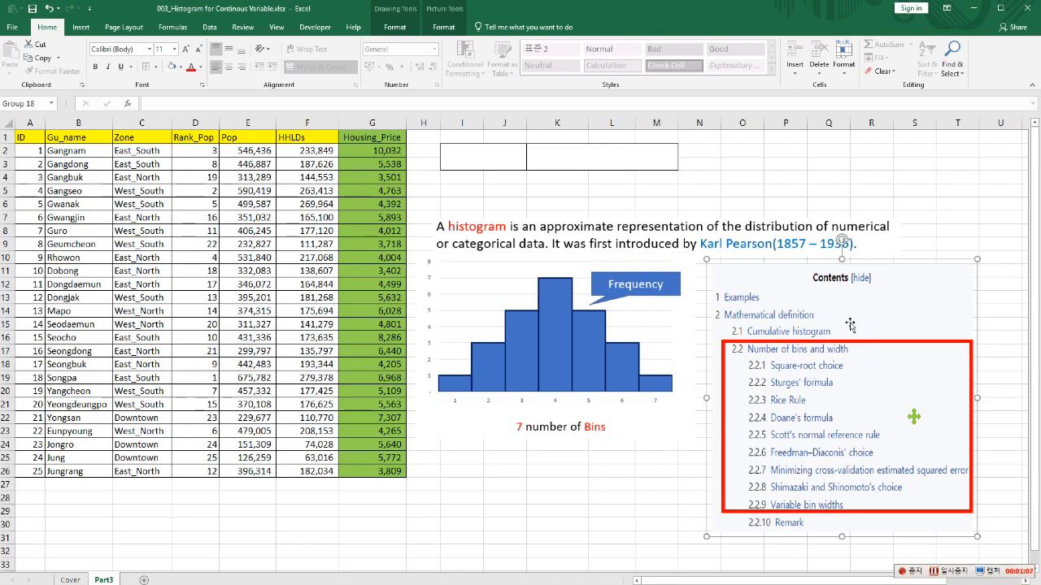
Shrink the contents-list picture and move both pictures back to the lower end of the data table
drag(978, 259, 824, 385)
click(645, 308)
drag(693, 254, 160, 508)
drag(748, 467, 241, 506)
Enter 1 in the merged cell I2 of the heading box
click(494, 149)
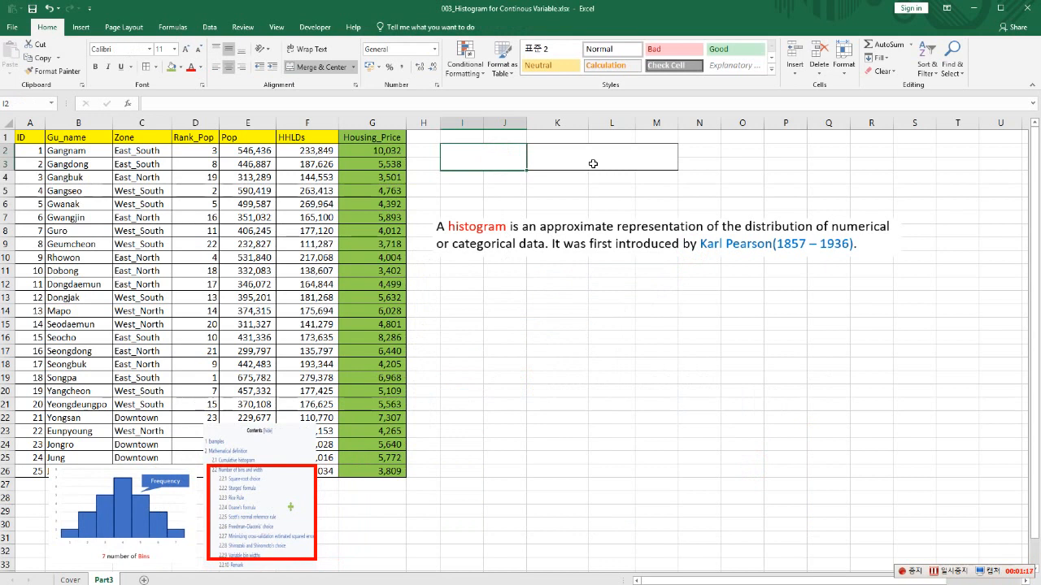
text(1)
key(Return)
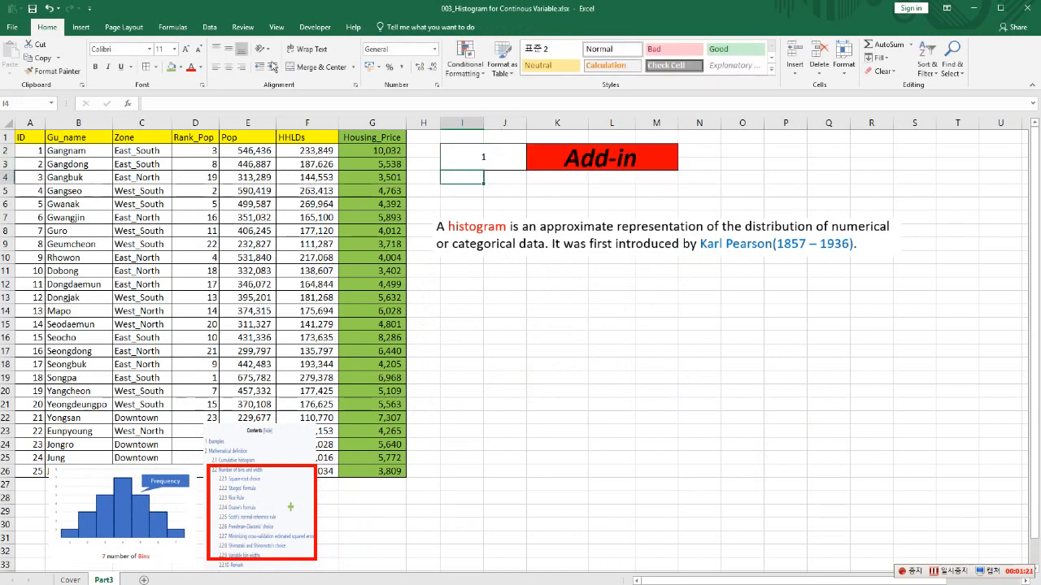
Open the Histogram tool from the Data Analysis add-in
click(209, 27)
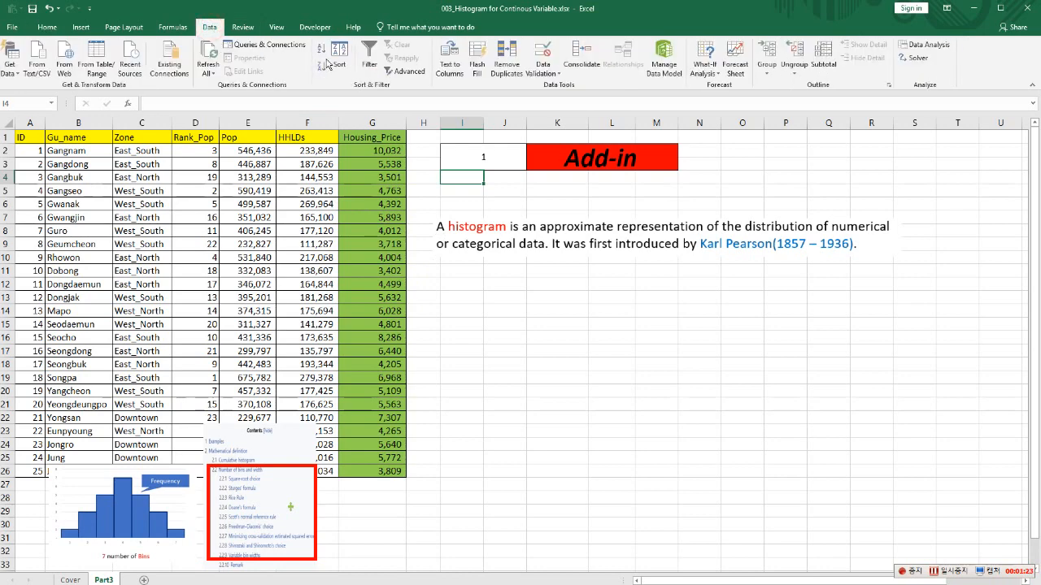
click(918, 45)
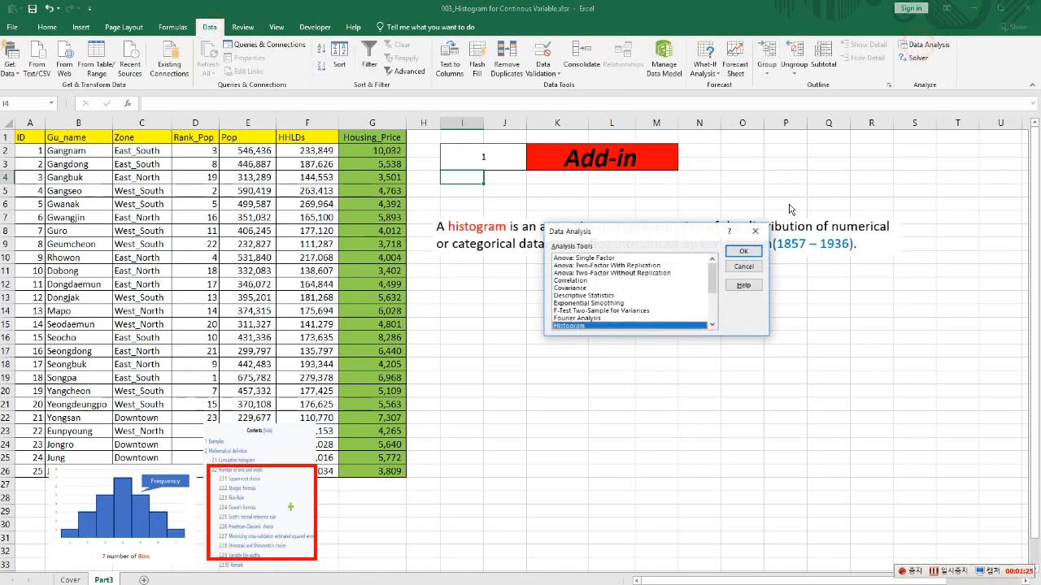
click(618, 304)
scroll(602, 300, down, 1)
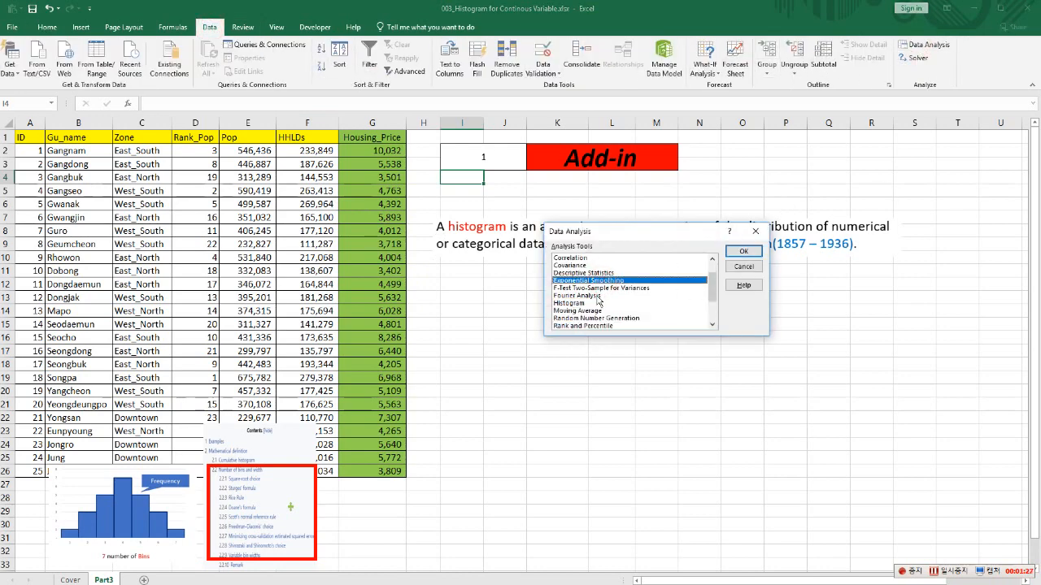
click(596, 304)
click(743, 251)
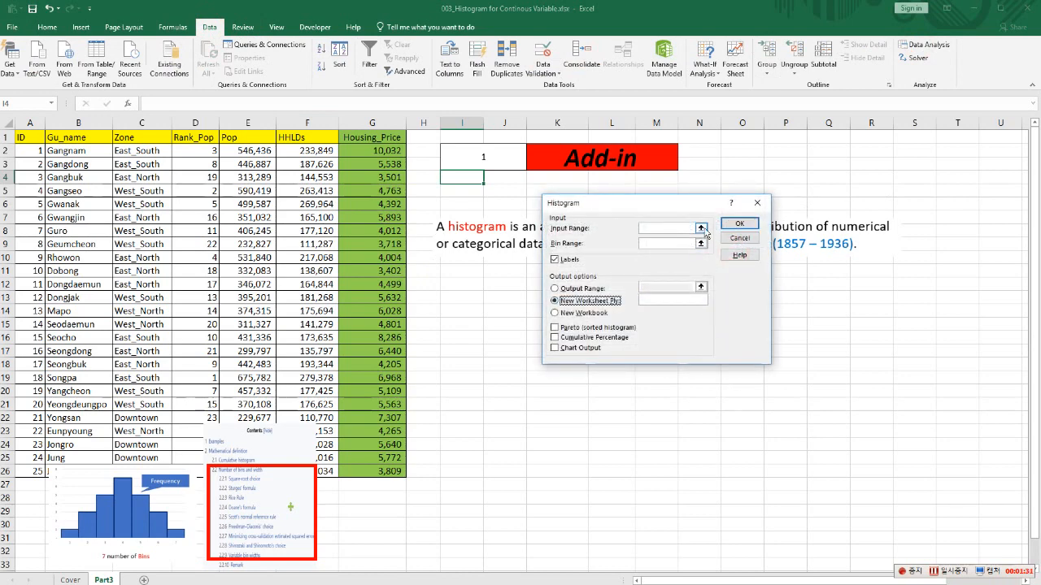
Generate a histogram table from input range G2:G26 with Labels off, no bin range, and output range I12
click(700, 228)
drag(371, 150, 362, 471)
click(763, 218)
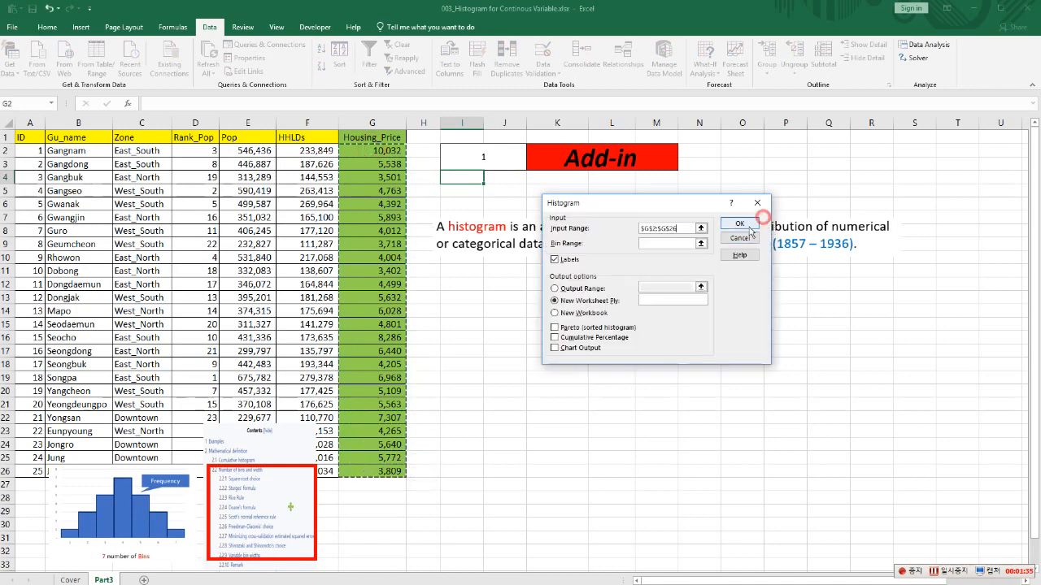
click(582, 288)
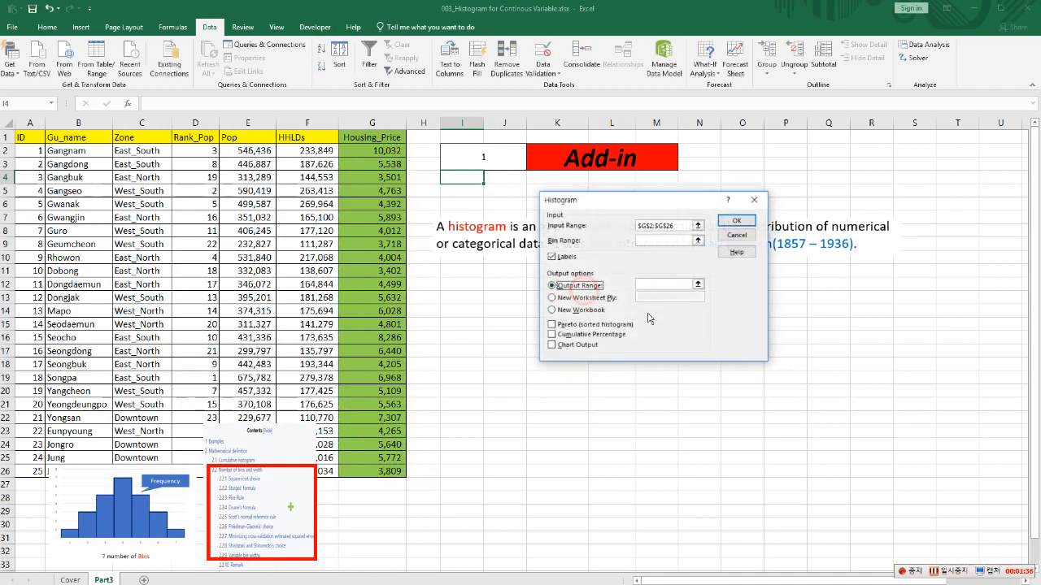
click(553, 256)
click(698, 285)
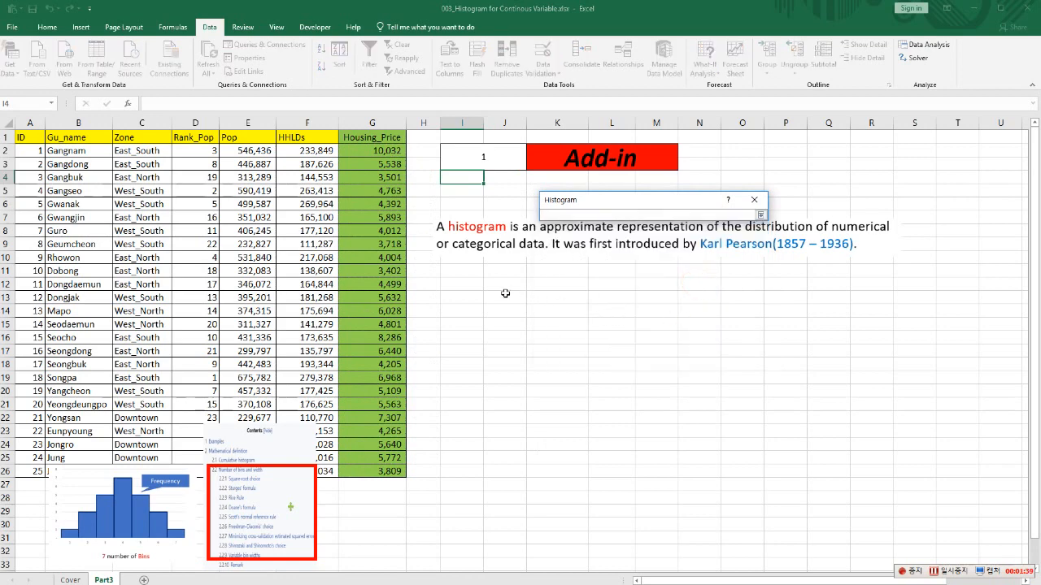
click(468, 285)
click(760, 215)
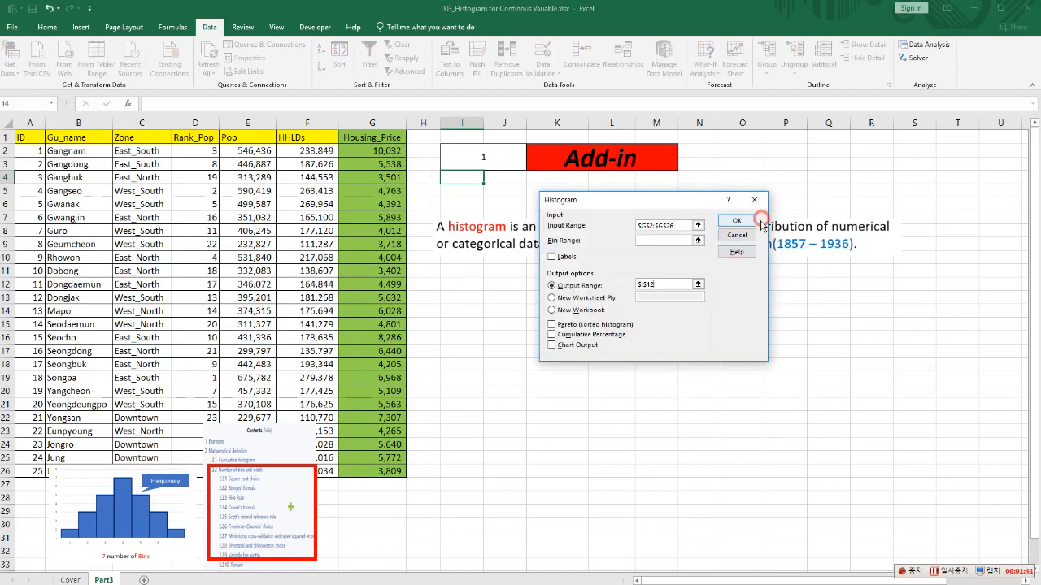
click(735, 221)
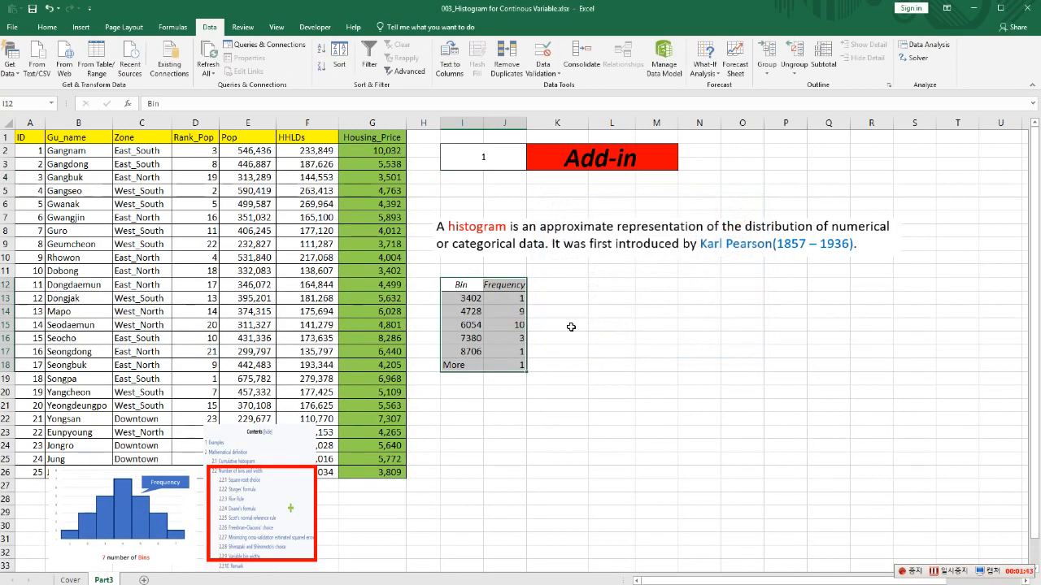
click(504, 416)
drag(471, 286, 512, 366)
click(512, 338)
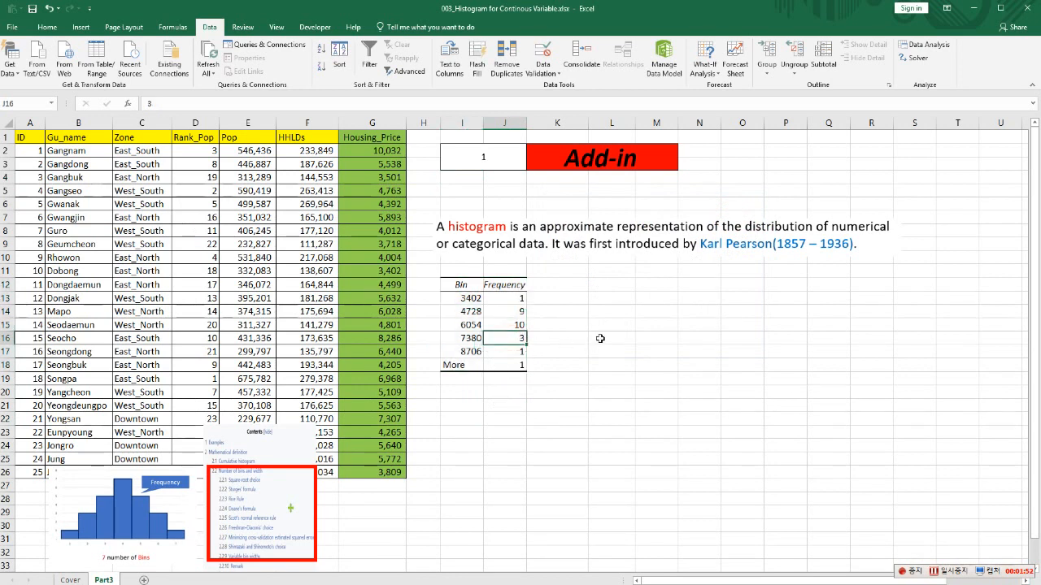
Enter 3000 in cell M12 and the formula =M12+1000 in cell M13 to start a custom bin list
click(661, 285)
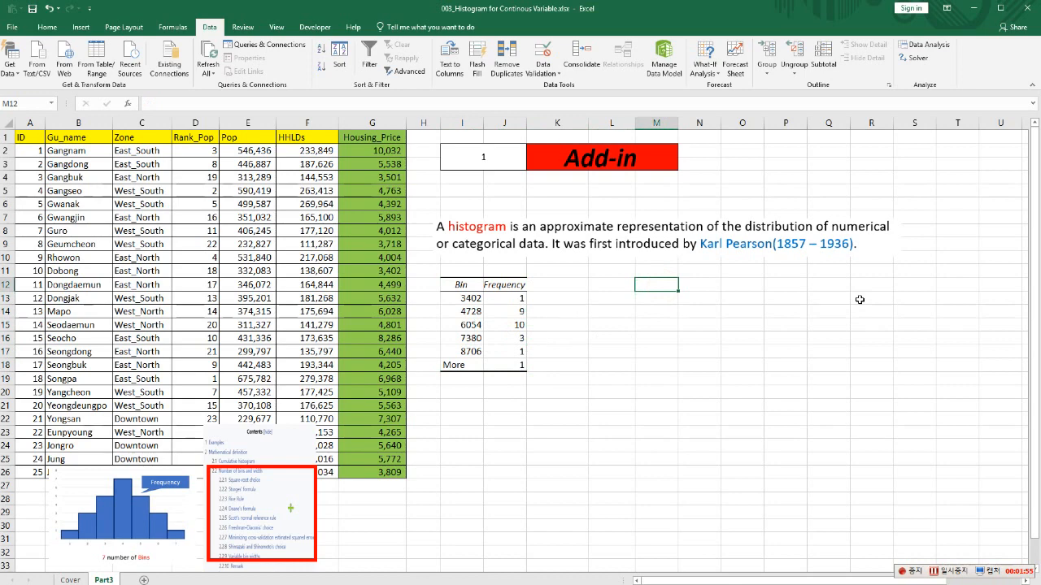
text(3000)
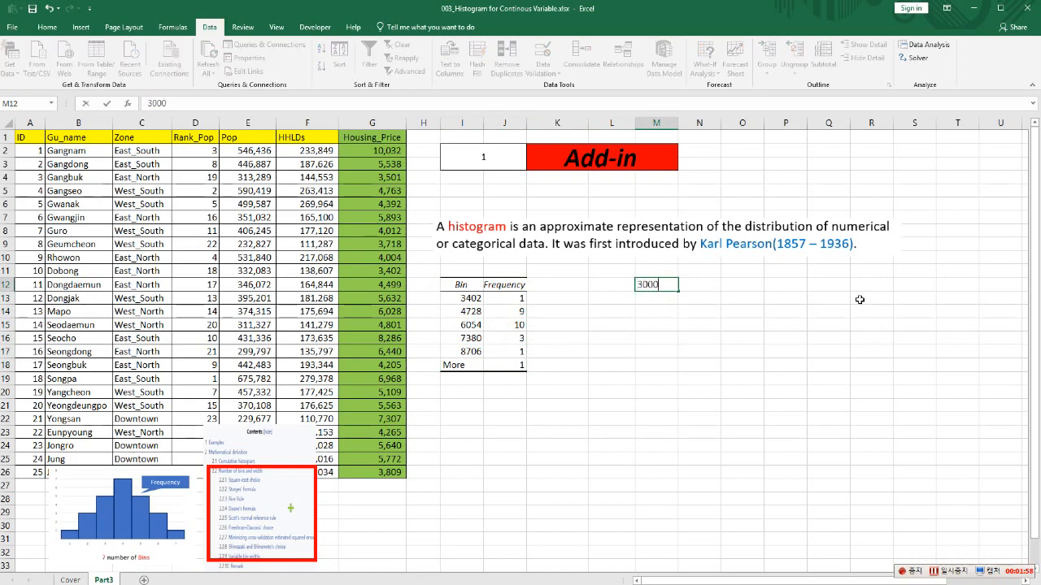
key(Return)
text(=)
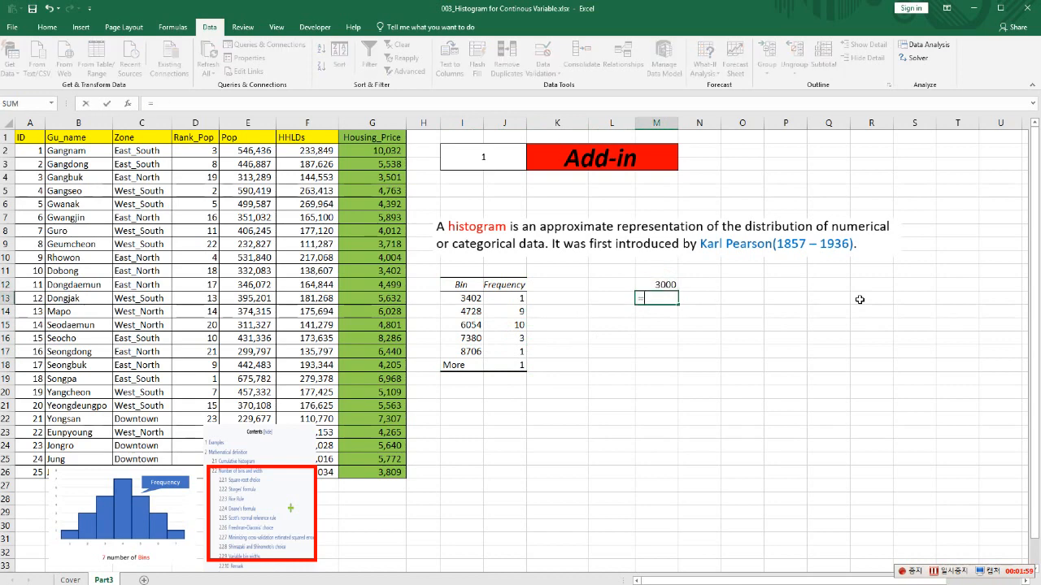
key(Up)
text(+)
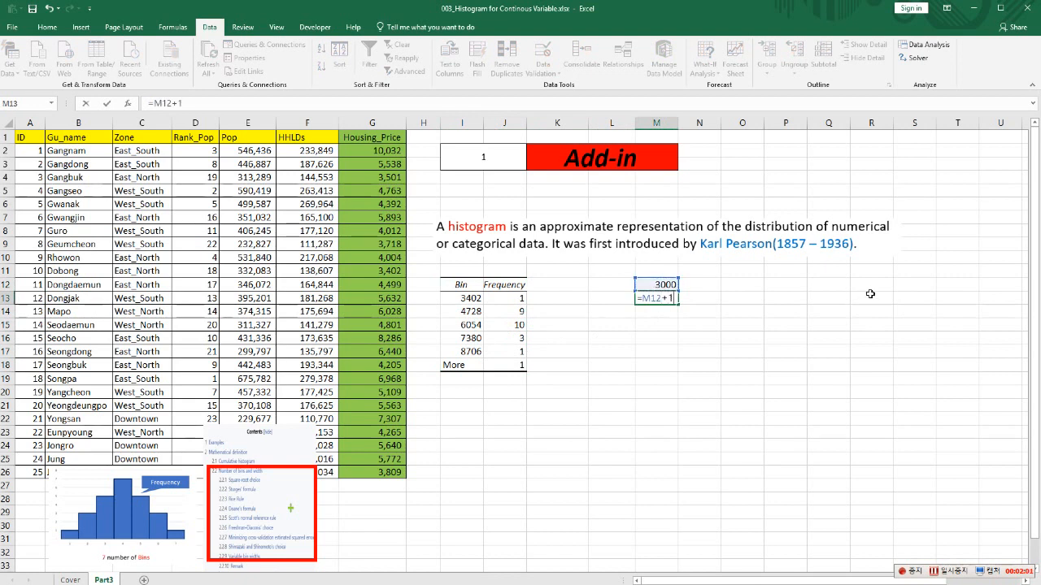
key(Return)
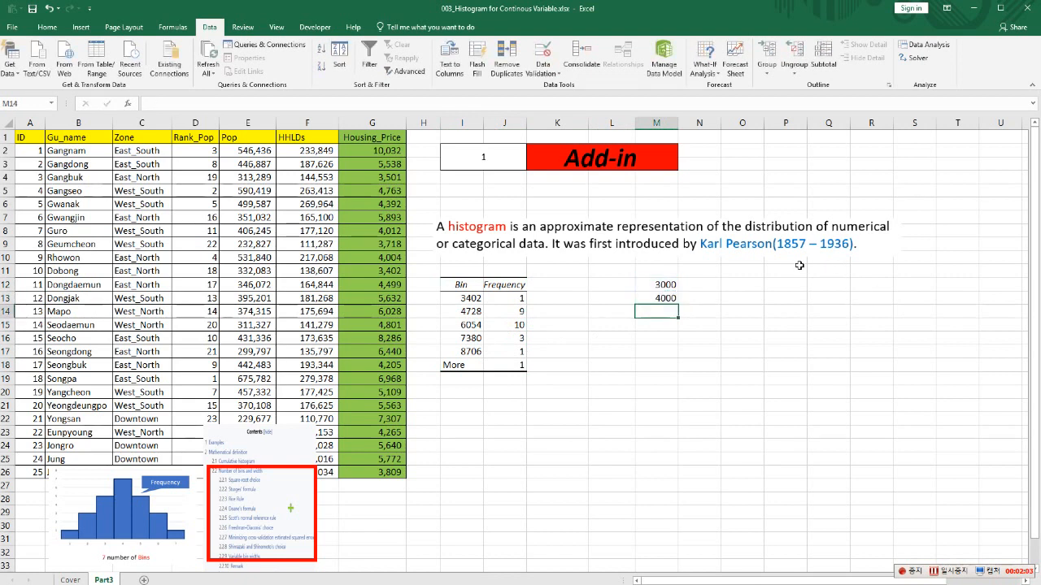
Fill the M13 formula down to M20 to extend the bin list to 11000
click(663, 300)
drag(678, 304, 676, 398)
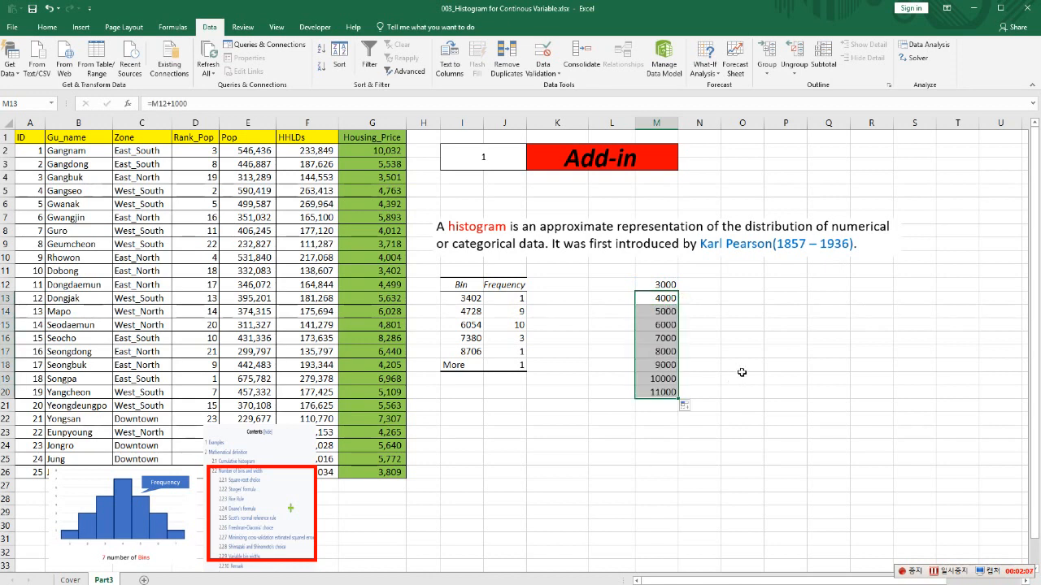
click(704, 287)
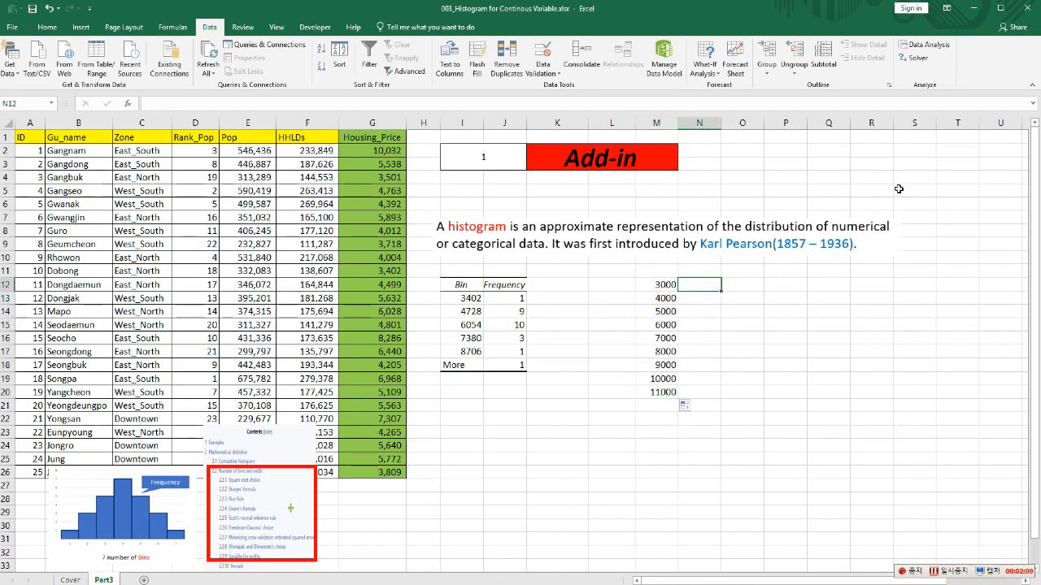
Reopen the Histogram analysis tool and set its bin range to M12:M20
click(923, 45)
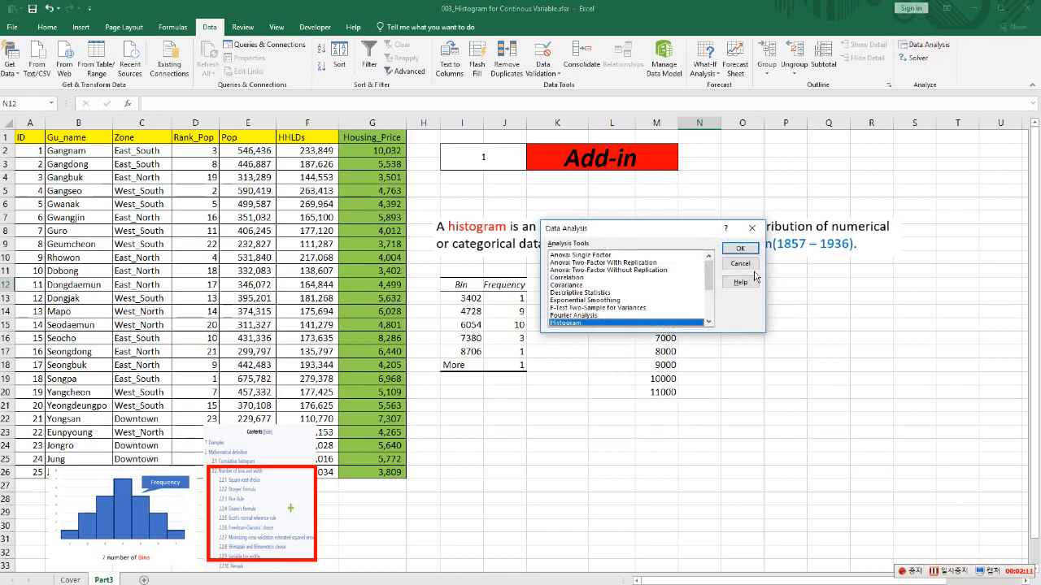
click(740, 248)
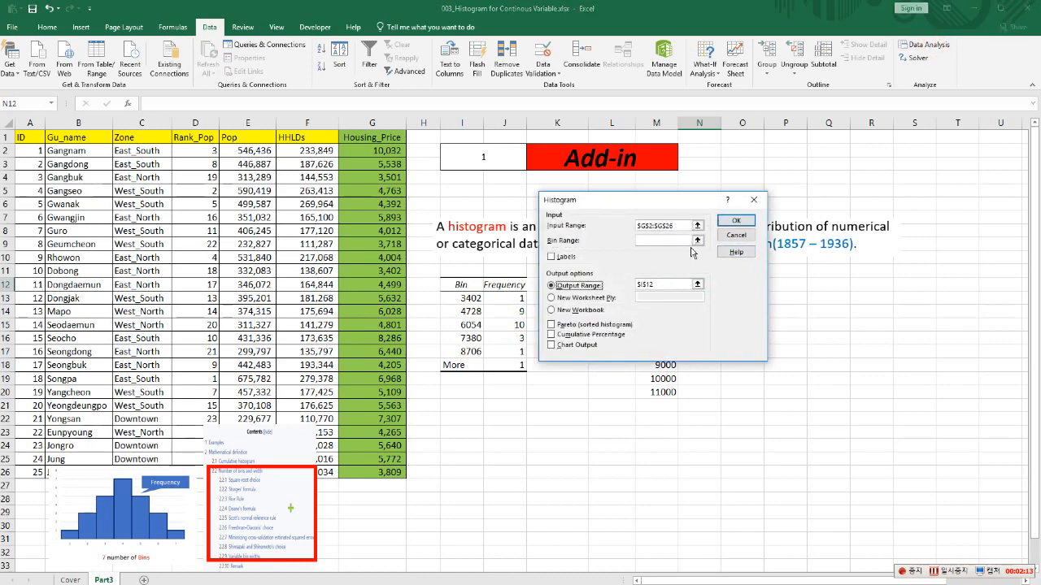
click(698, 244)
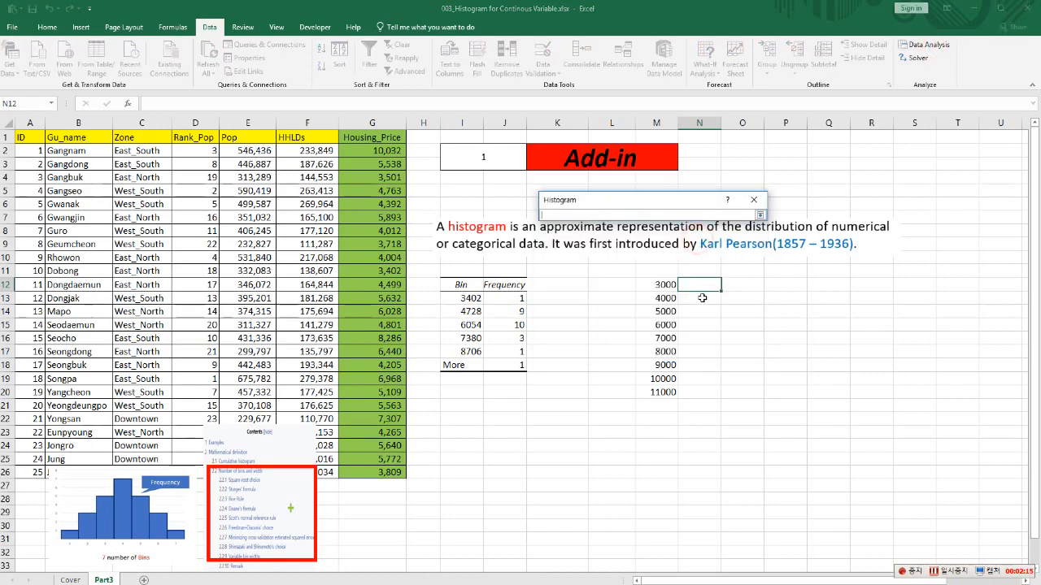
drag(662, 285, 665, 390)
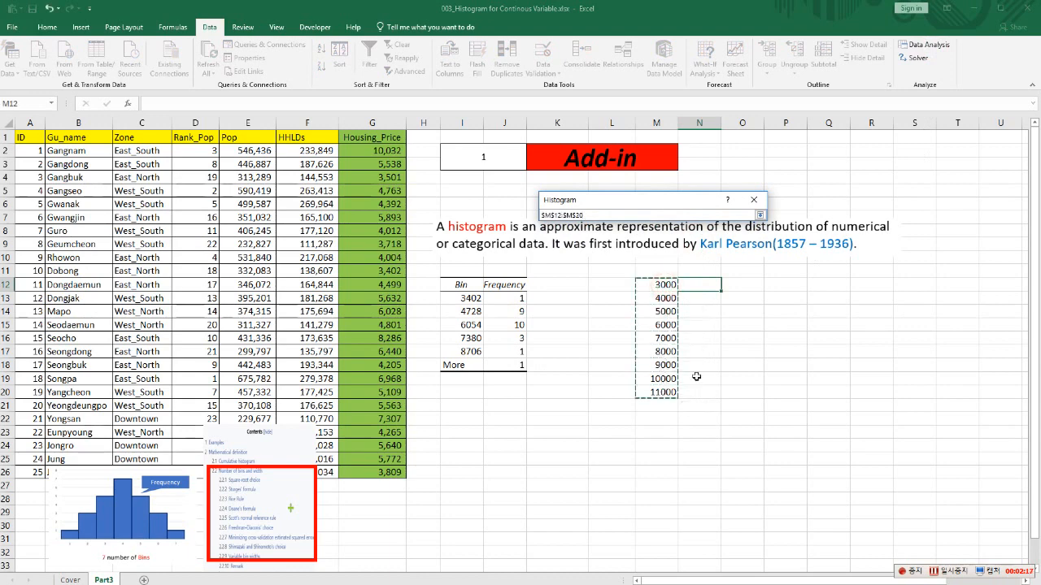
click(759, 215)
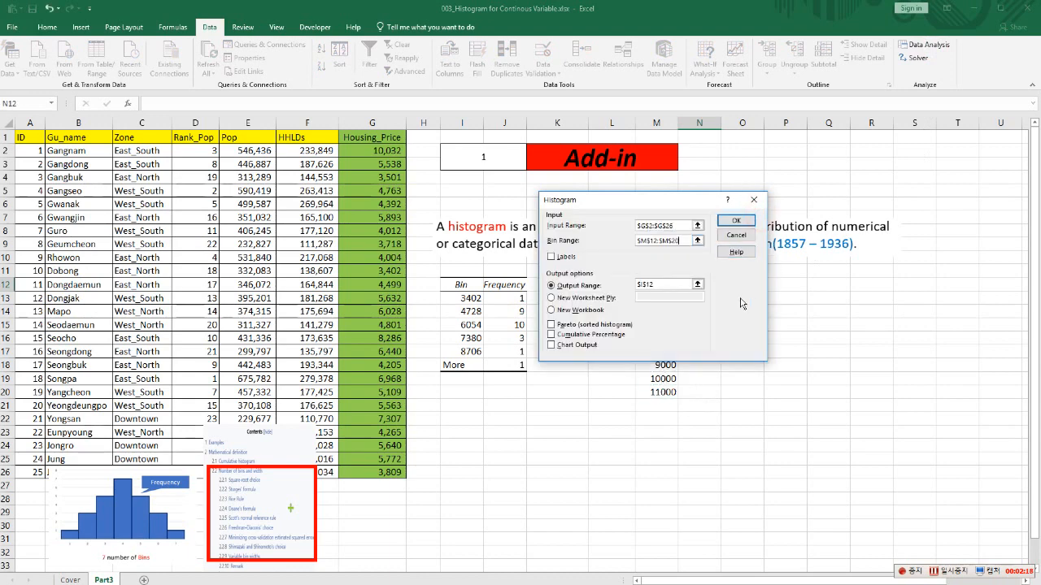
Set the histogram's output range to Q12 and generate the frequency table
click(697, 284)
click(823, 284)
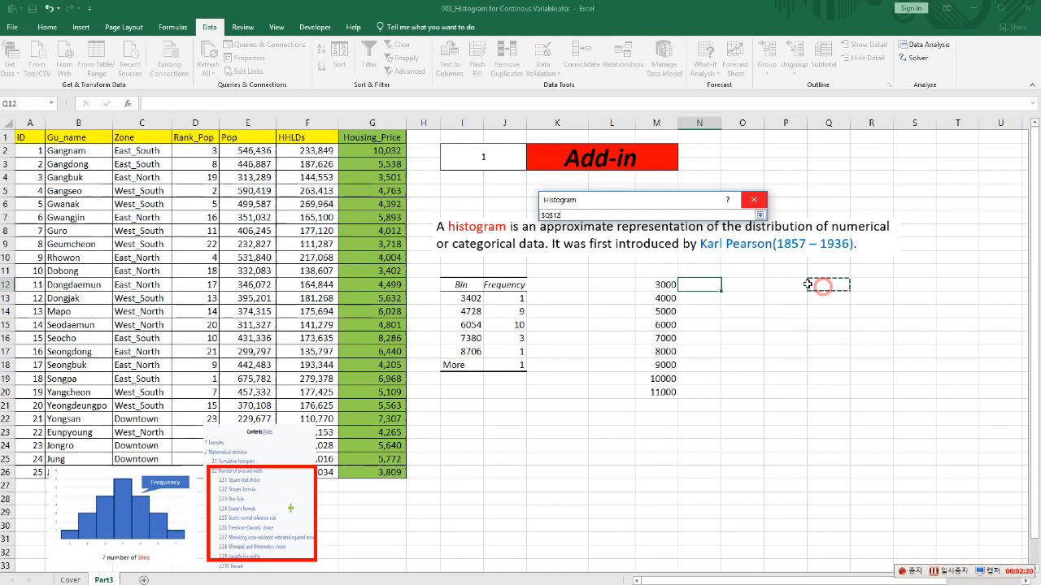
click(760, 214)
click(739, 220)
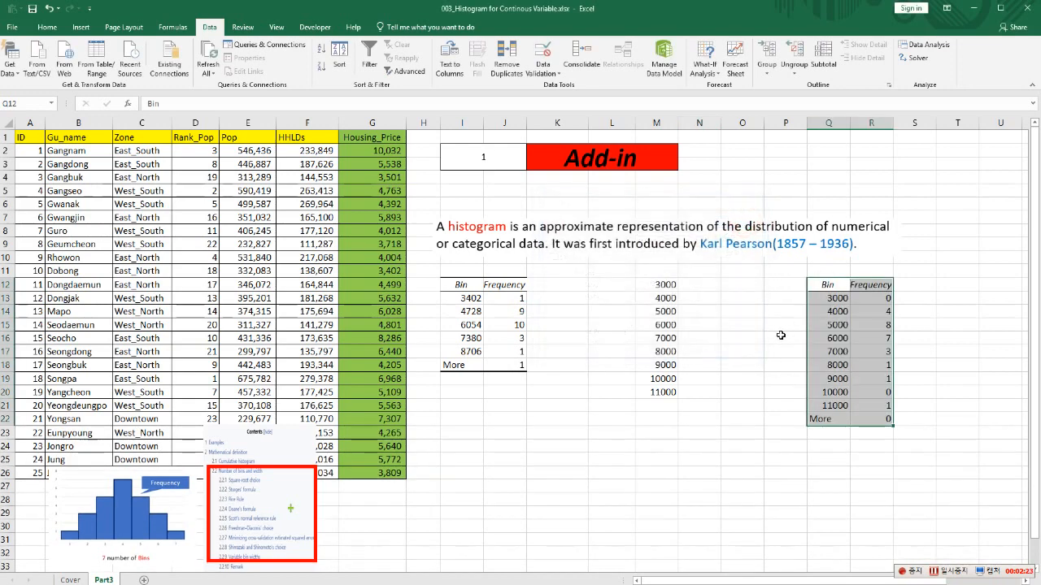
click(744, 365)
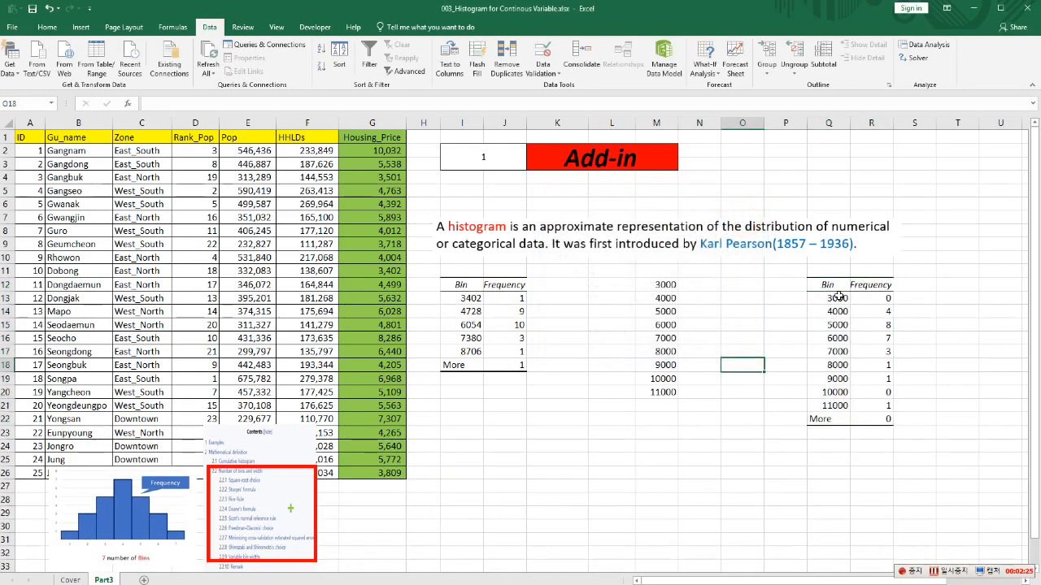
Label the first two bins of the new table with the ranges ~3000 in P13 and 3000~4000 in P14
drag(792, 307, 791, 303)
key(Left)
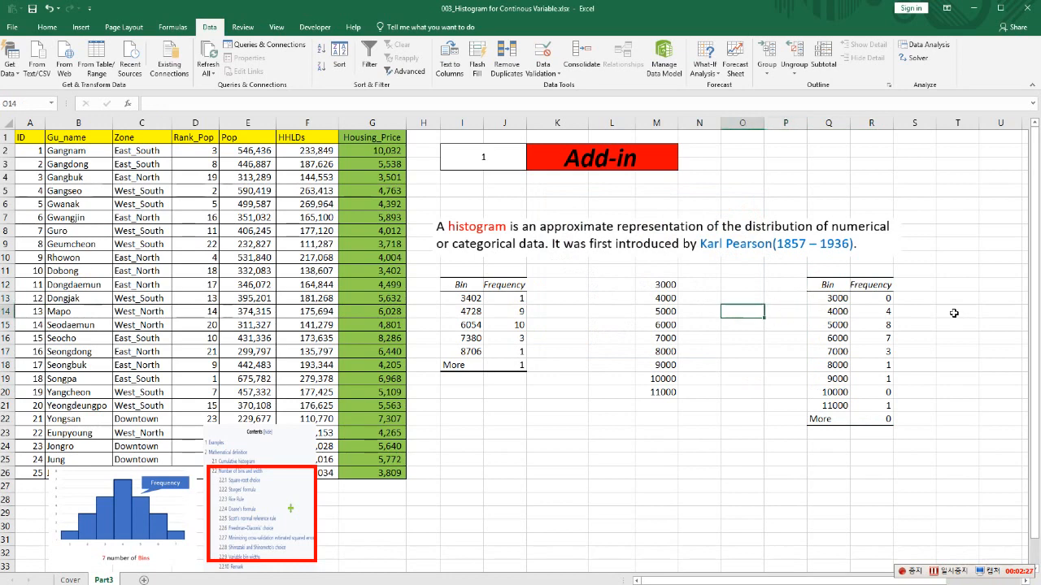
key(Right)
key(Up)
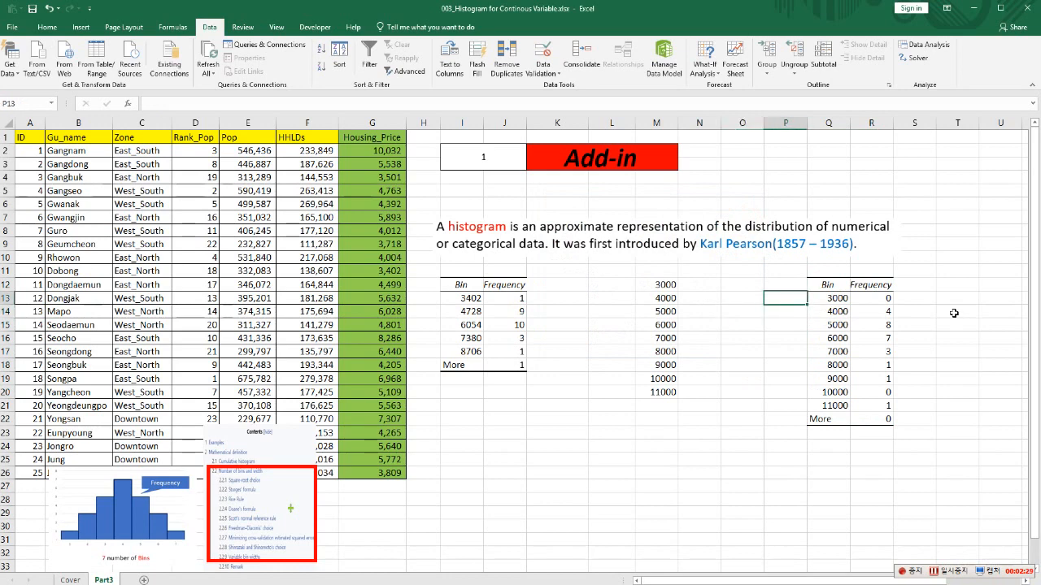
text(~3000)
key(Return)
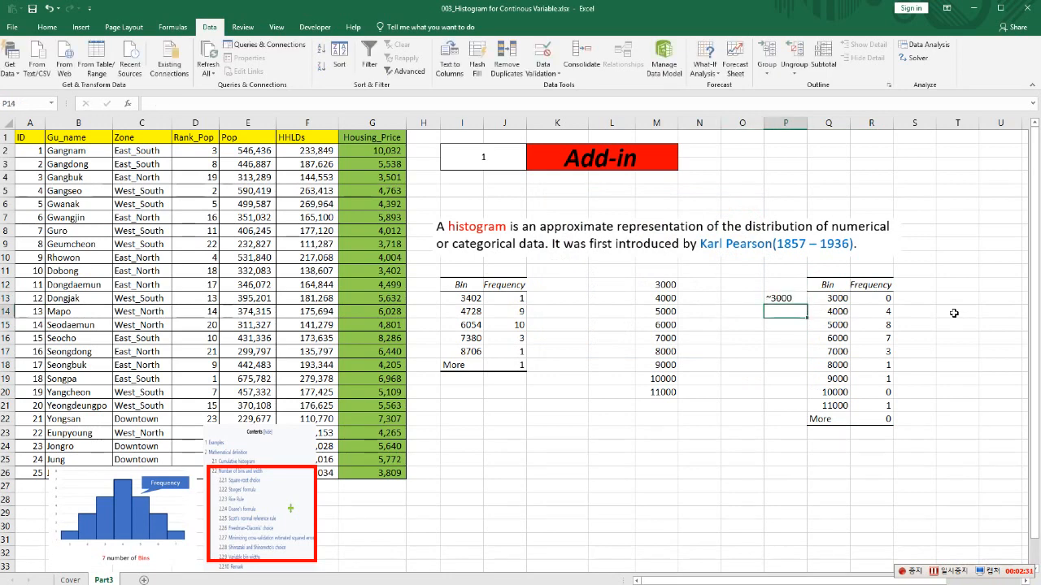
text(3000)
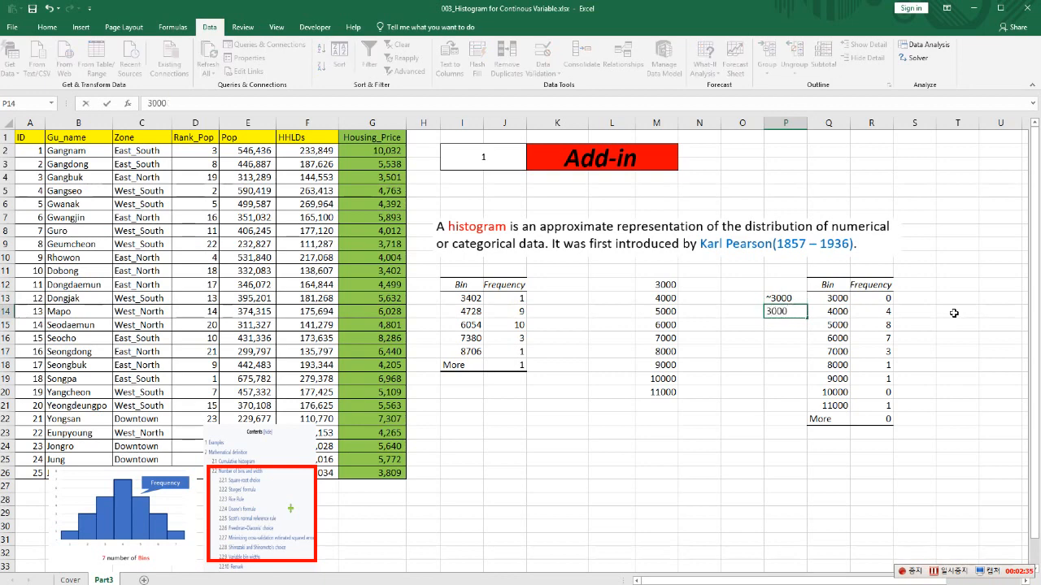
text(04000)
key(Return)
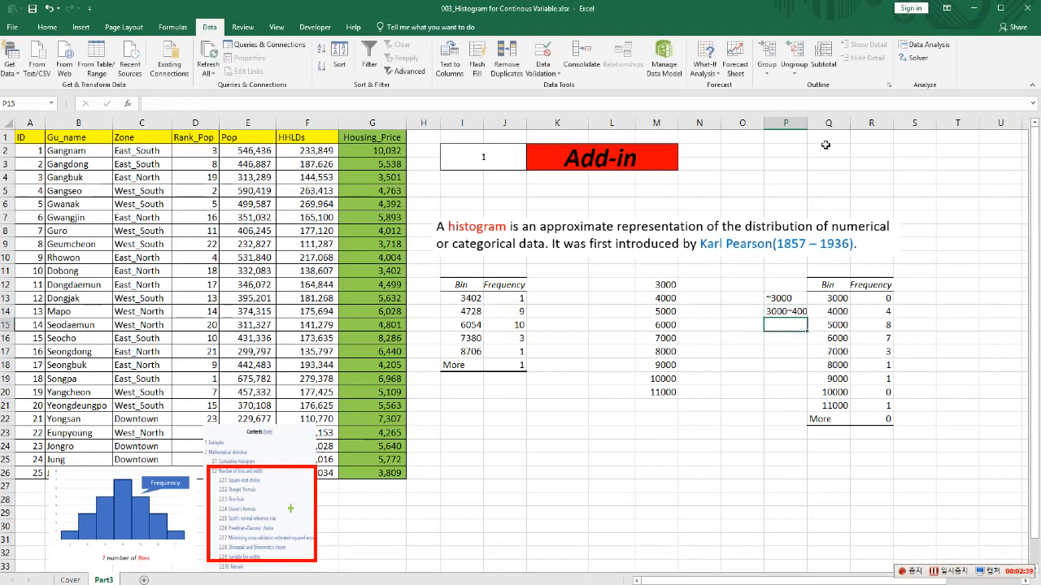
Widen column P and enter the range labels 4000~5000, 5000~6000 and 6000~7000 in P15:P17
drag(807, 123, 818, 122)
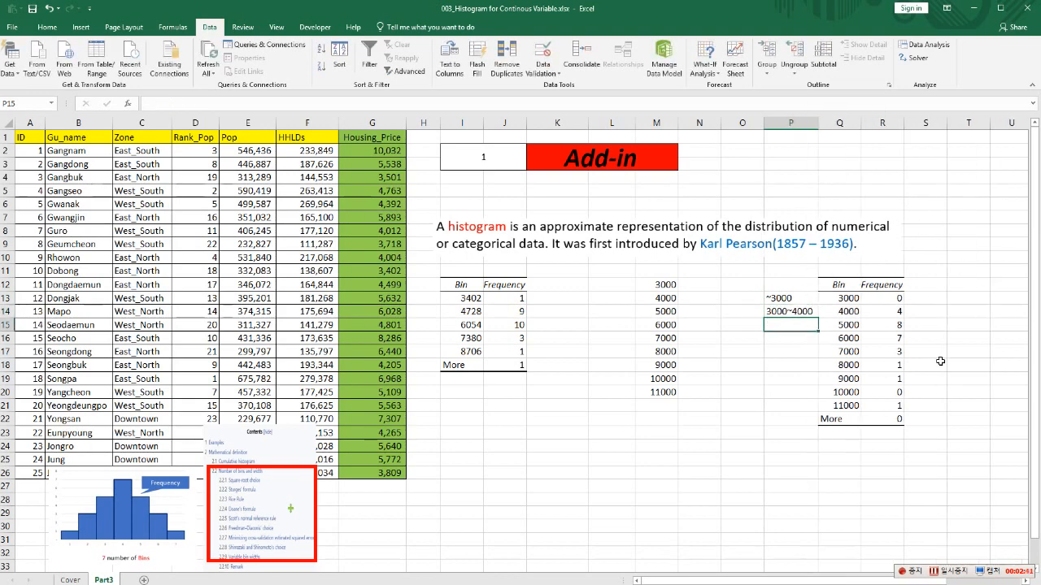
text(4000~5000)
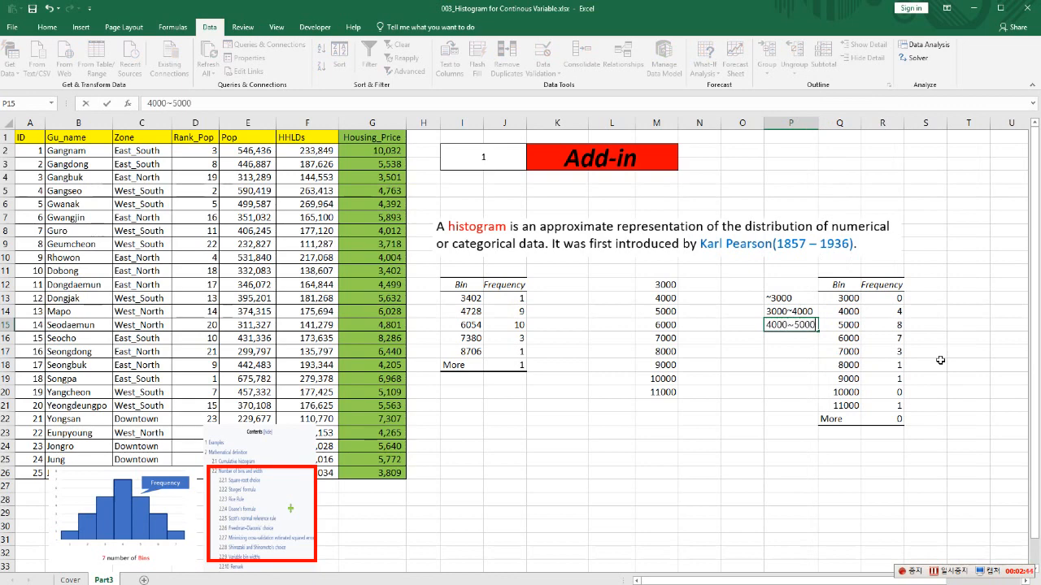
key(Return)
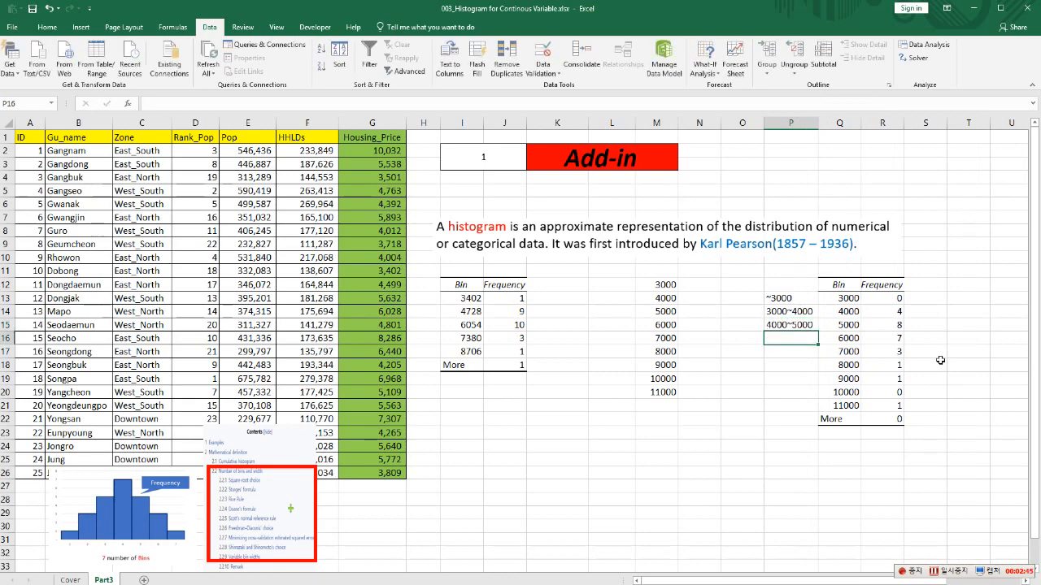
text(50)
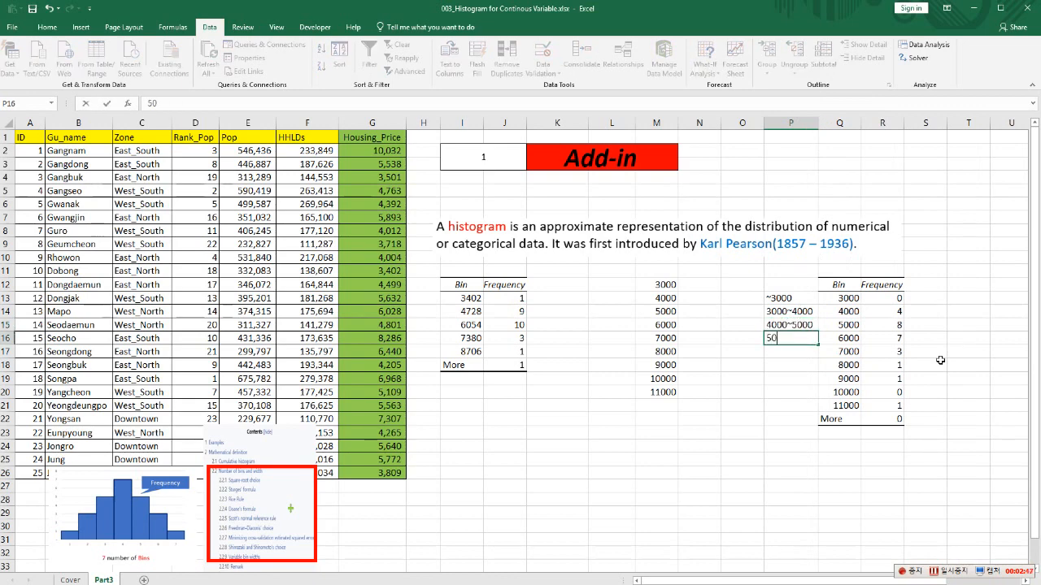
text(00~6000)
key(Return)
text(6000)
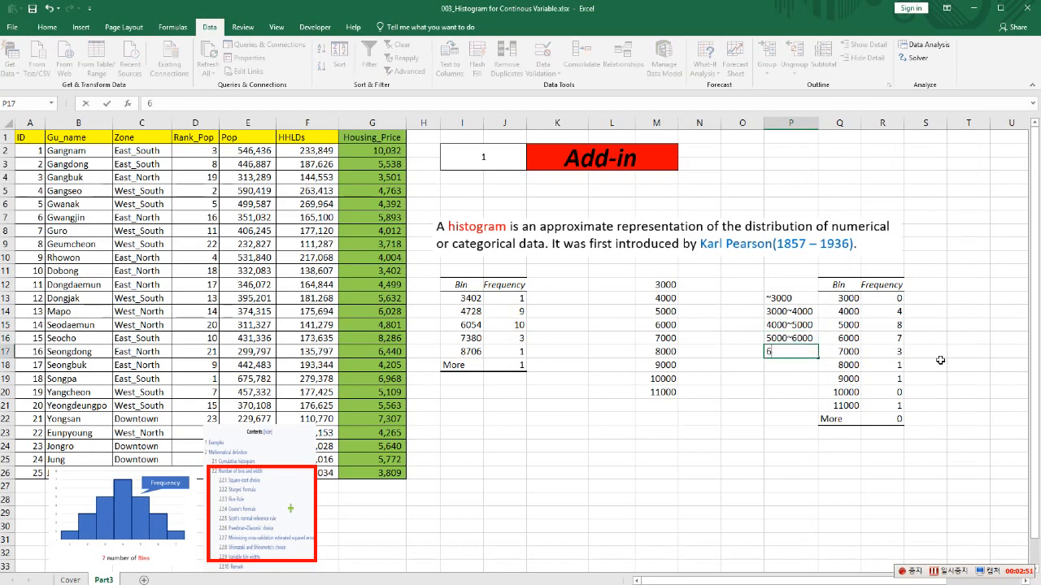
text(~7000)
key(Return)
Continue the range labels in P18:P20 with 7000~8000, 8000~9000 and 9000~10000
text(7000)
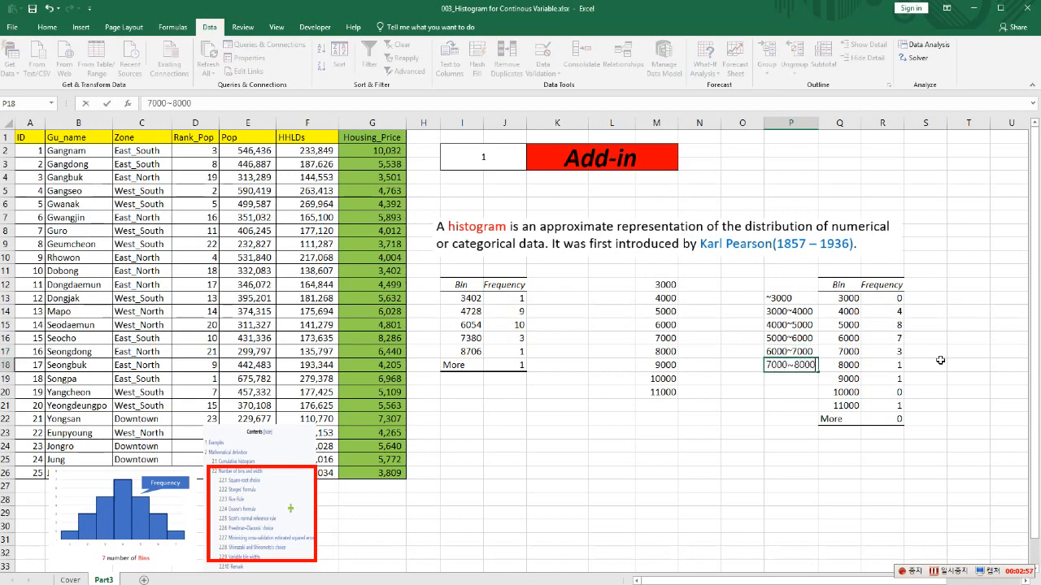
key(Return)
text(8000)
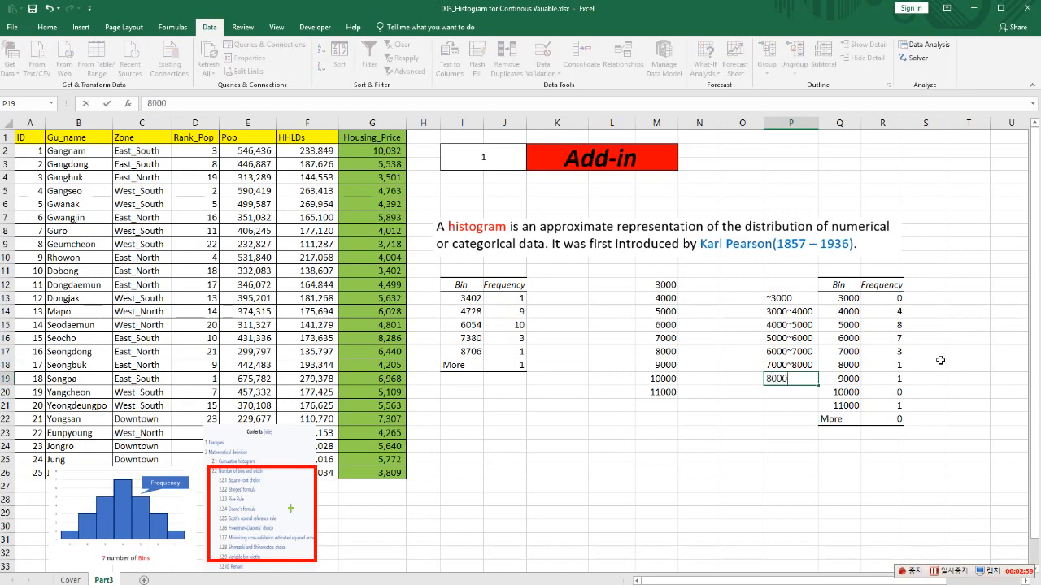
text(~9000)
key(Return)
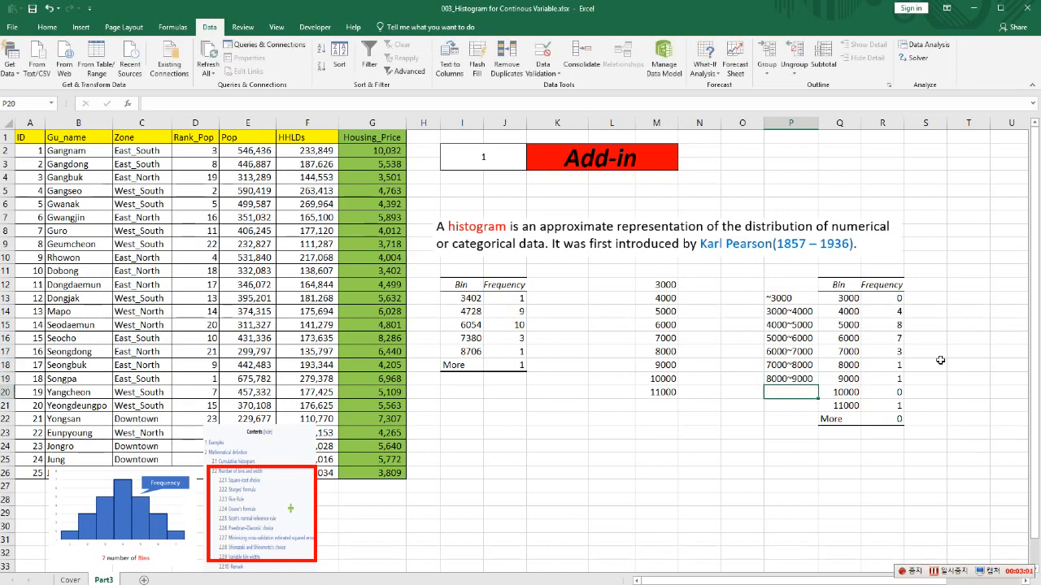
text(9000)
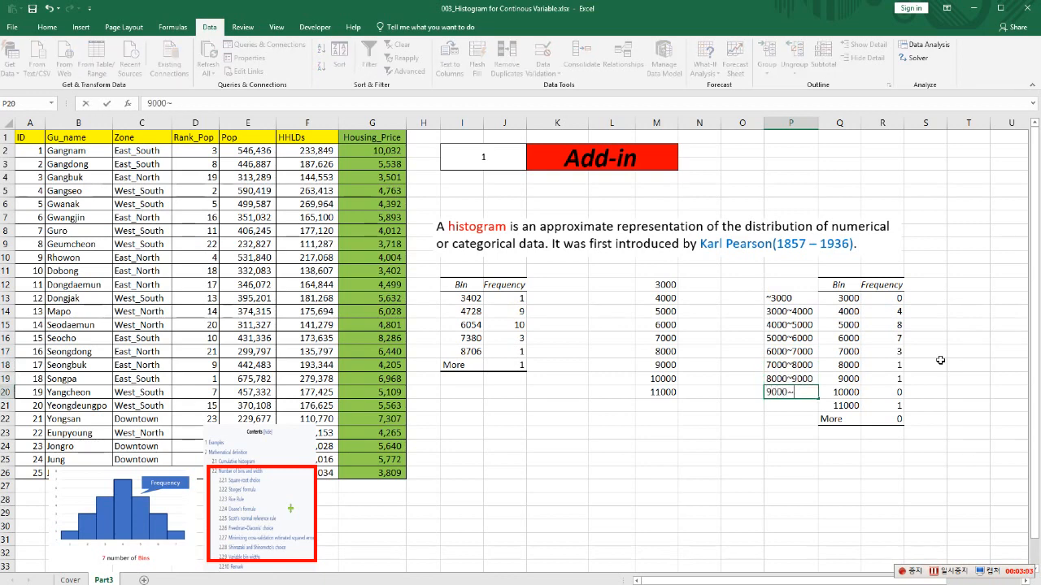
text(~10000)
key(Return)
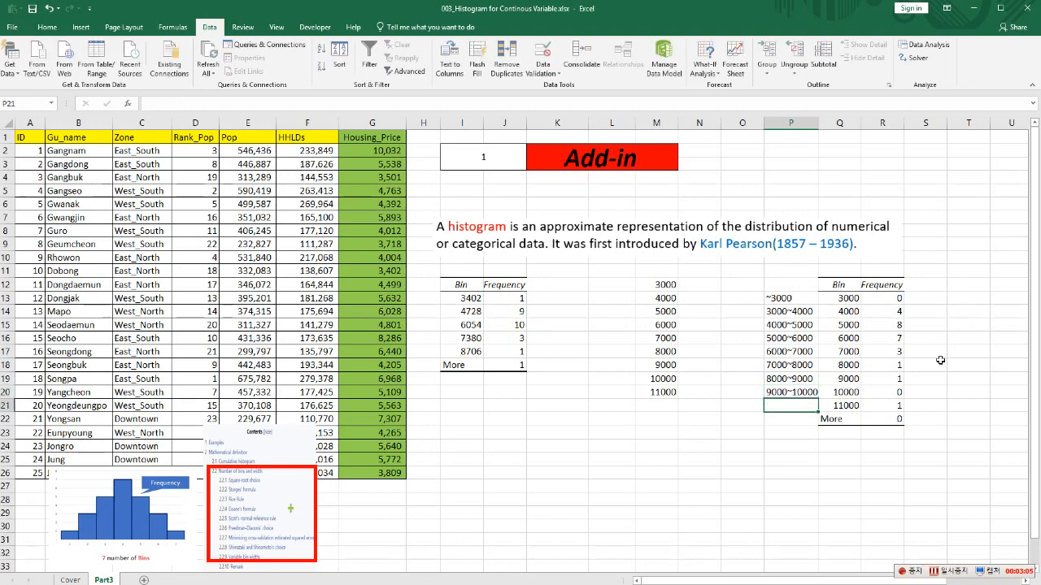
Enter the last range label 10000~11000 in P21 and autofit column P to its contents
text(10000~1)
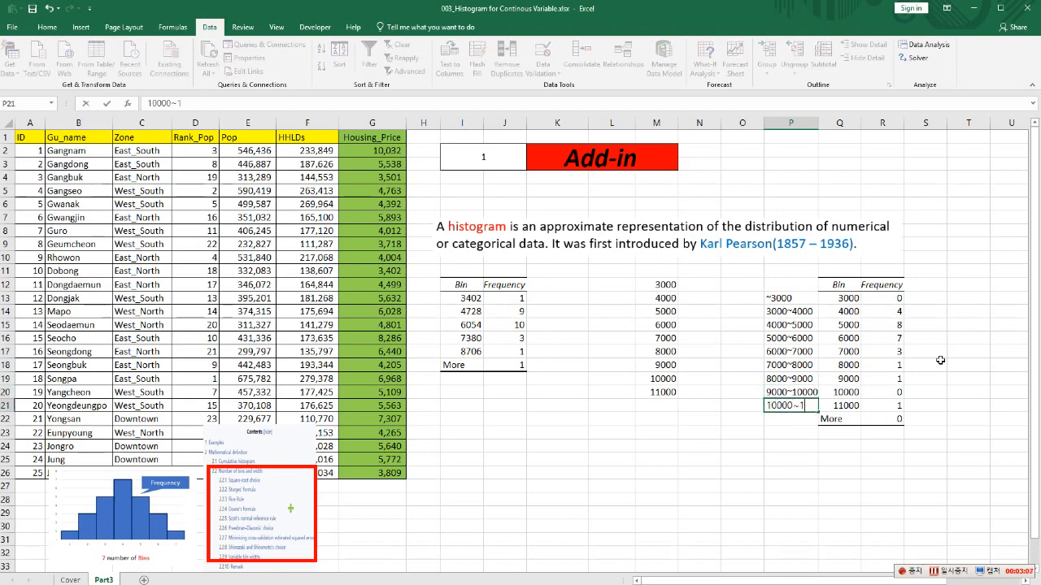
text(1000)
key(Return)
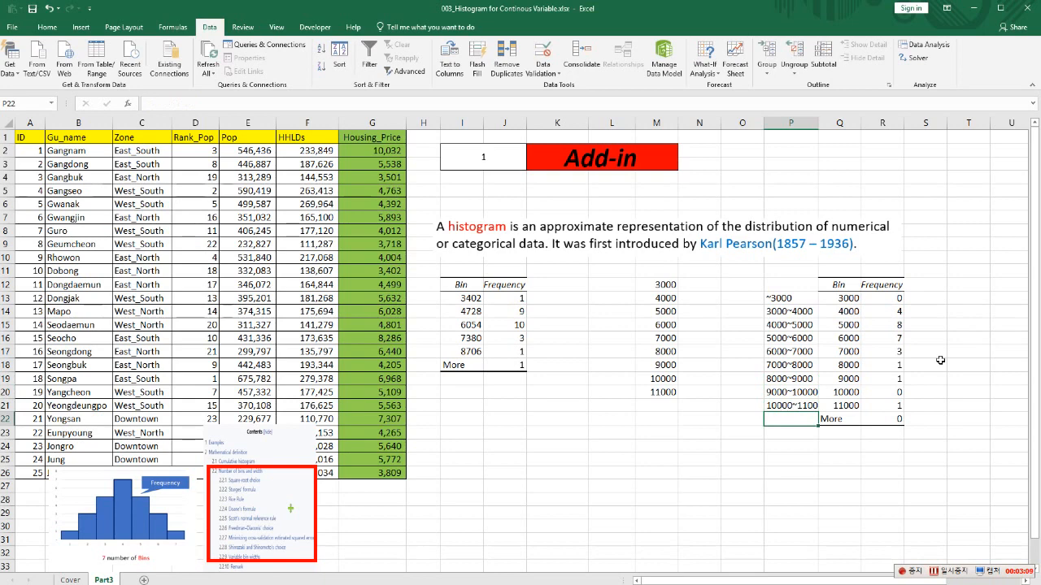
drag(817, 131, 846, 137)
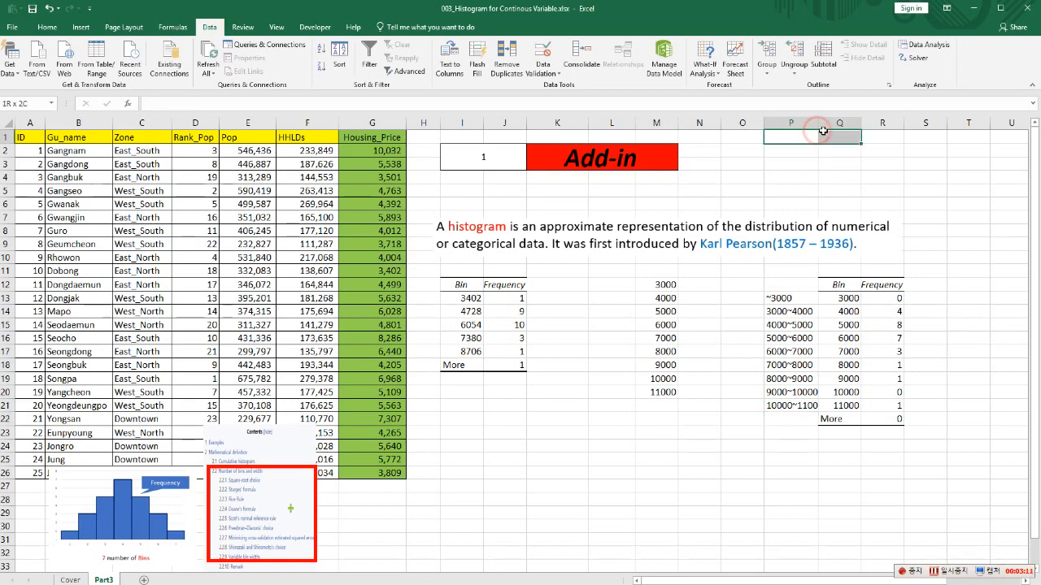
double_click(818, 122)
click(799, 379)
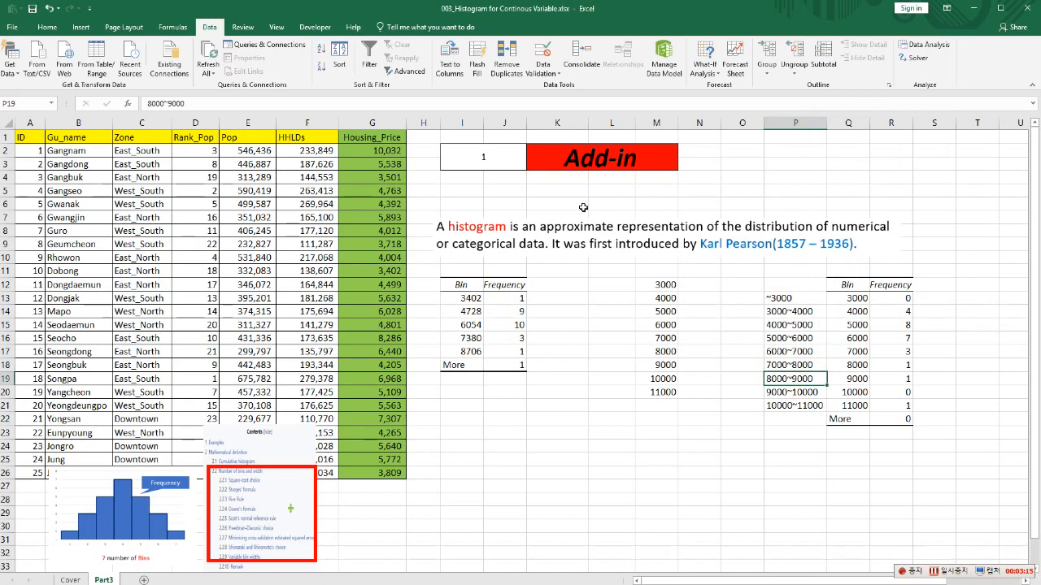
Set the method number in the merged cell I2 to 2
click(496, 158)
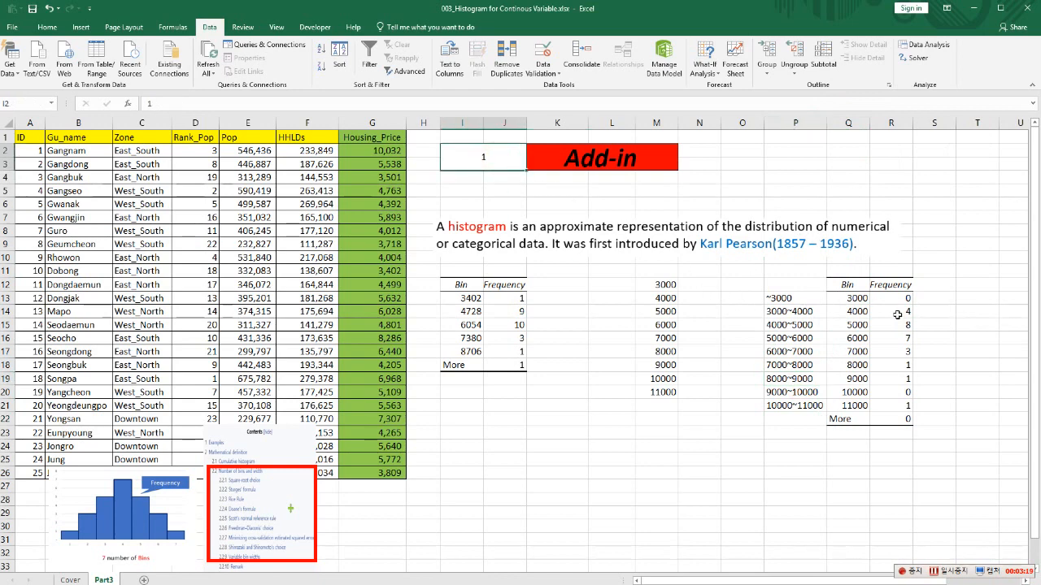
text(2)
key(Return)
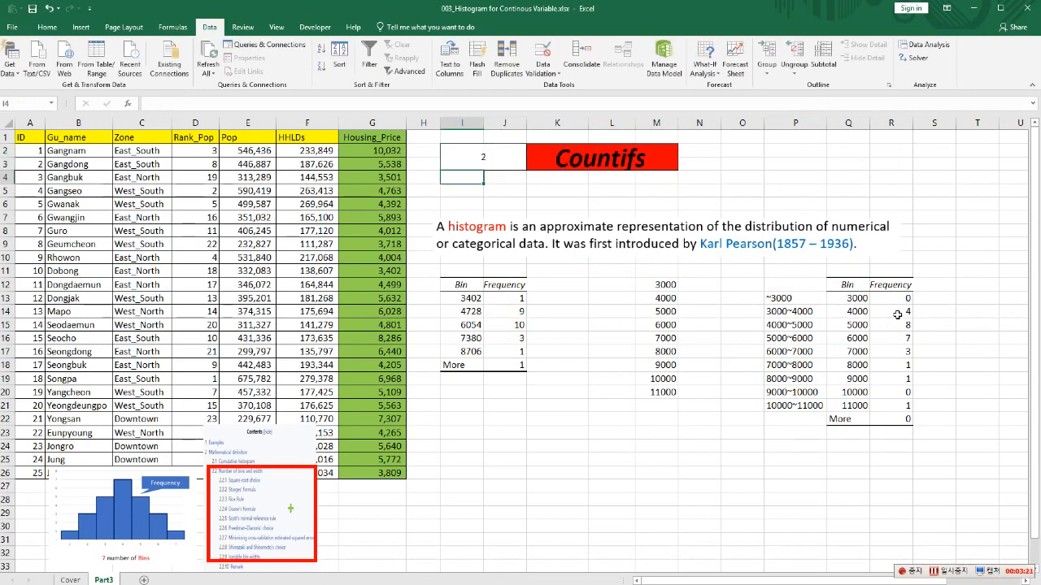
click(928, 315)
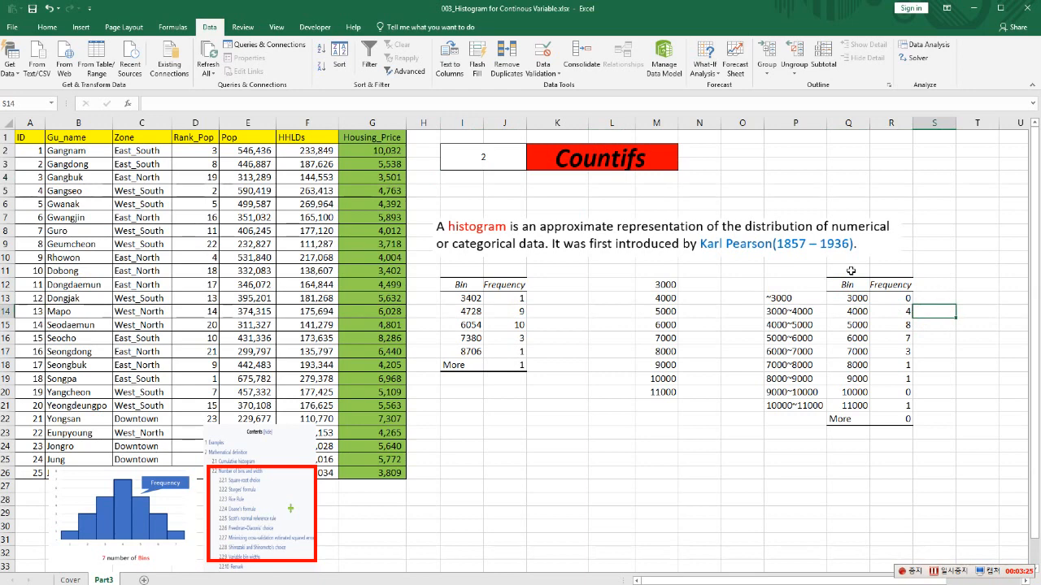
Start a COUNTIFS formula in N13 with the absolute range $G$2:$G$26 and the first criterion ">="&M12
drag(660, 287, 656, 395)
click(659, 419)
click(713, 285)
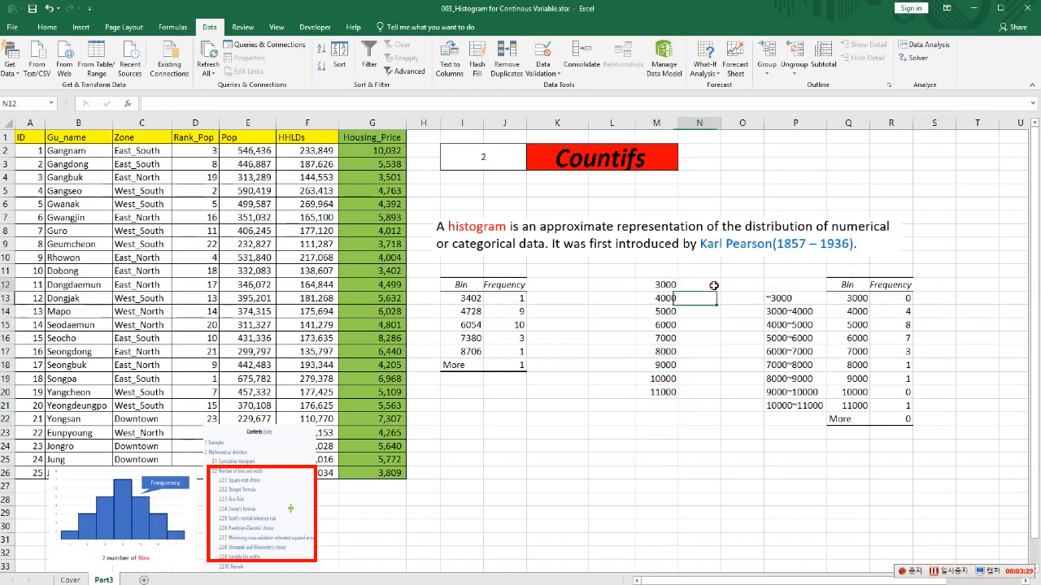
key(Down)
text(=)
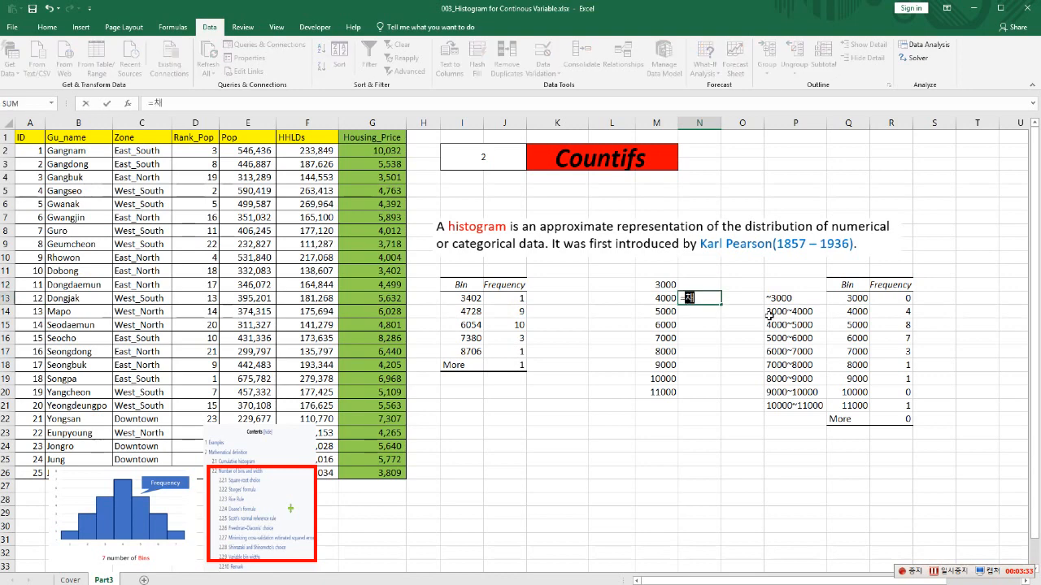
text(coun)
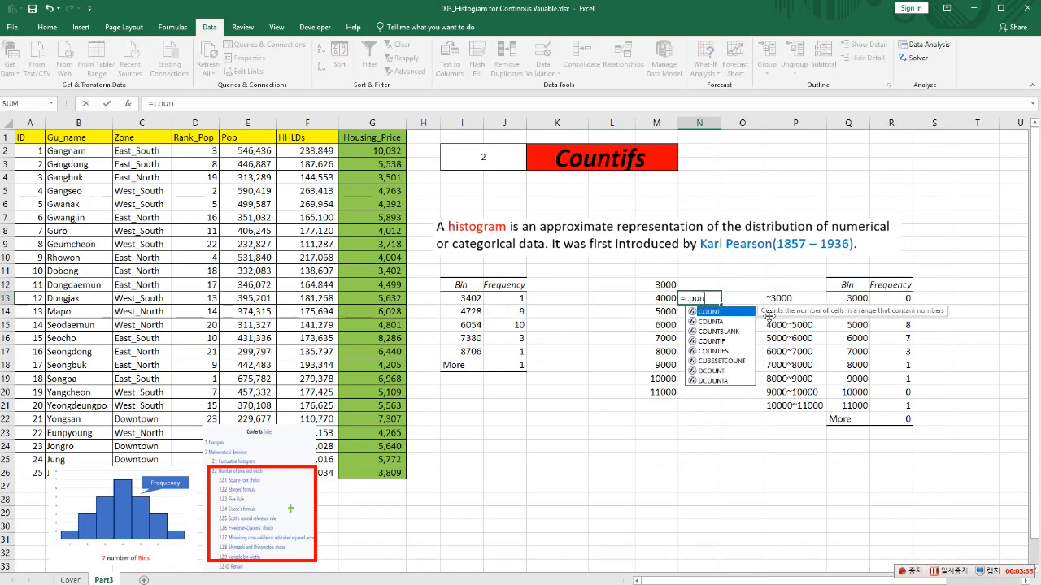
text(tifs)
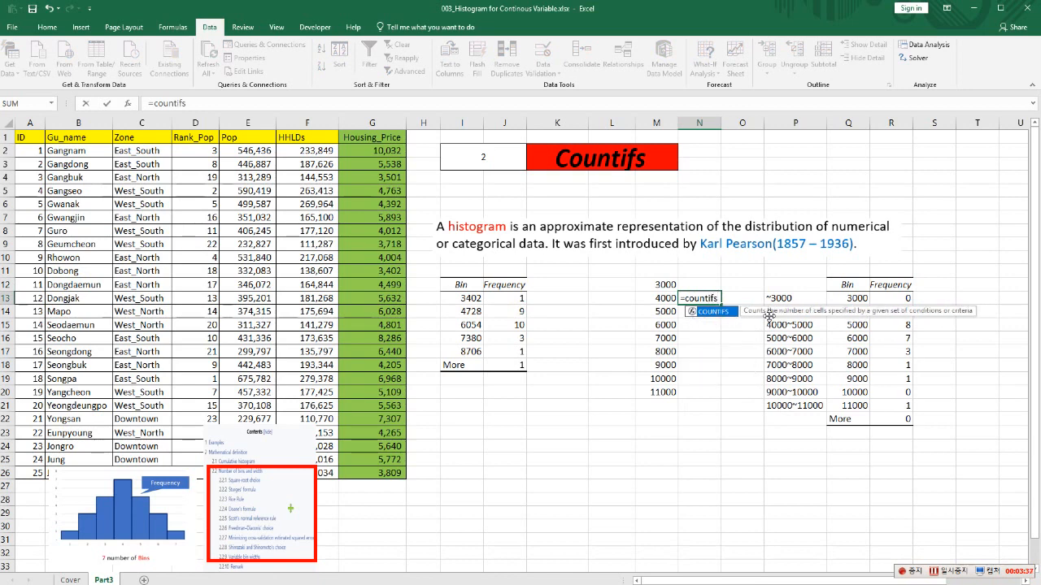
text(()
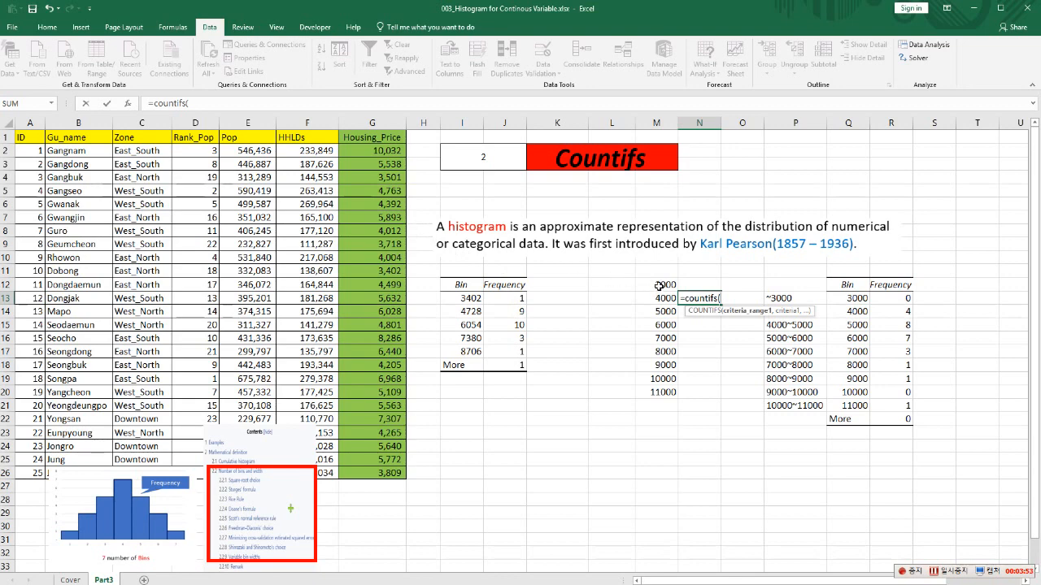
drag(381, 151, 396, 473)
key(F4)
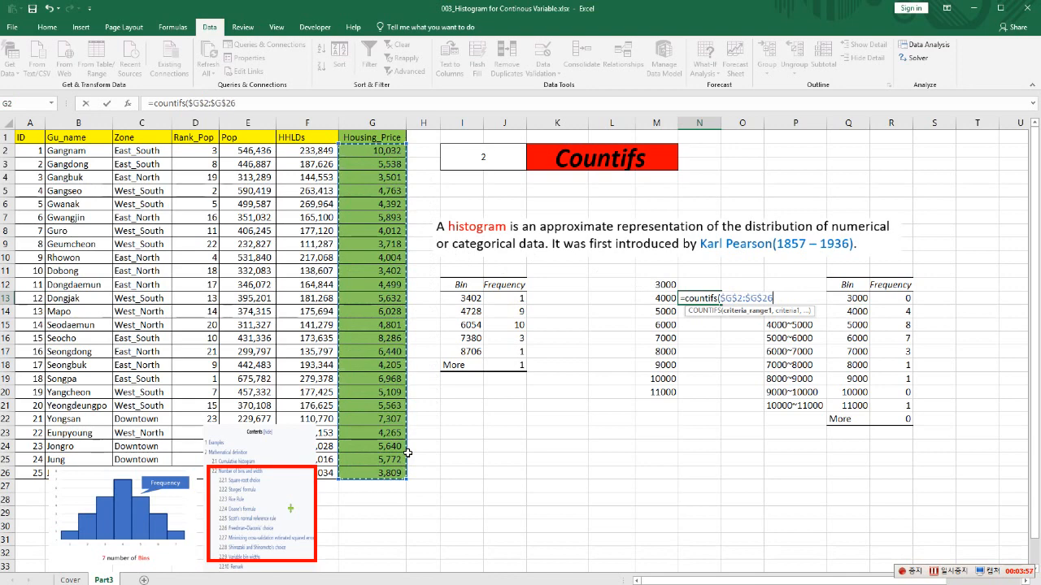
text(,">=)
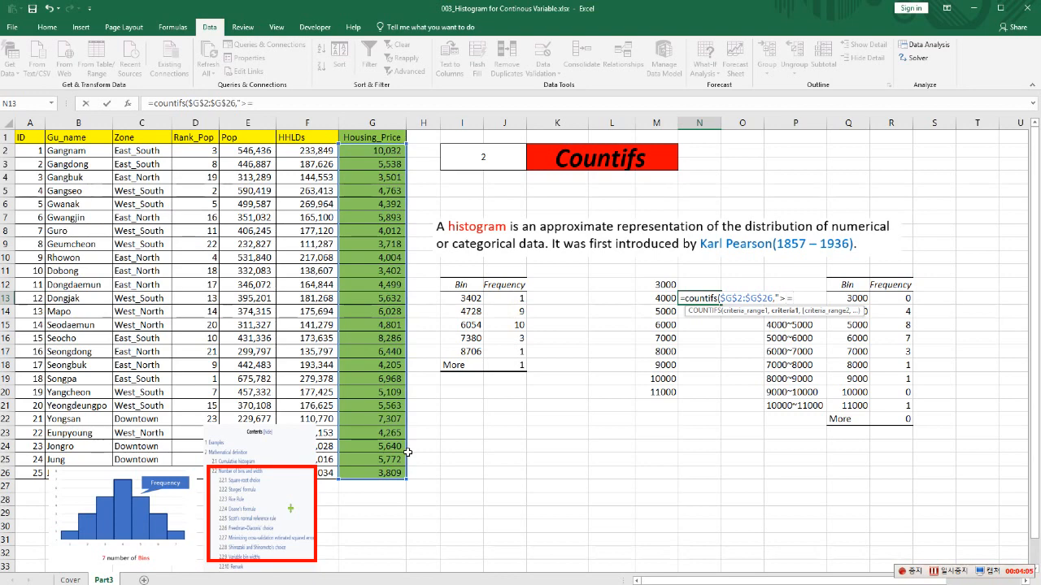
text("&)
click(649, 285)
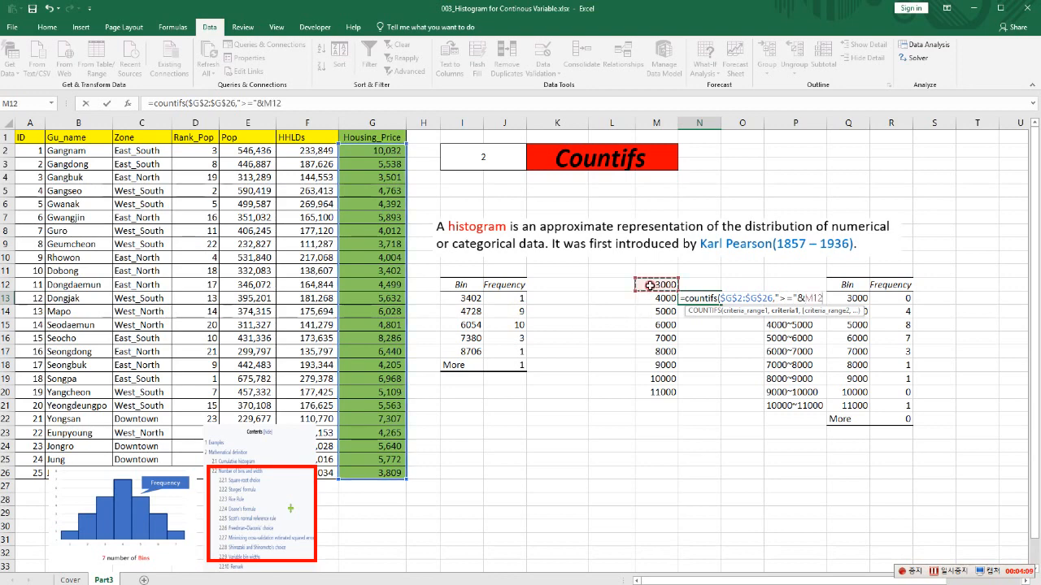
Complete the N13 COUNTIFS formula with a second condition on $G$2:$G$26, using the criterion "<"&M13
text(,)
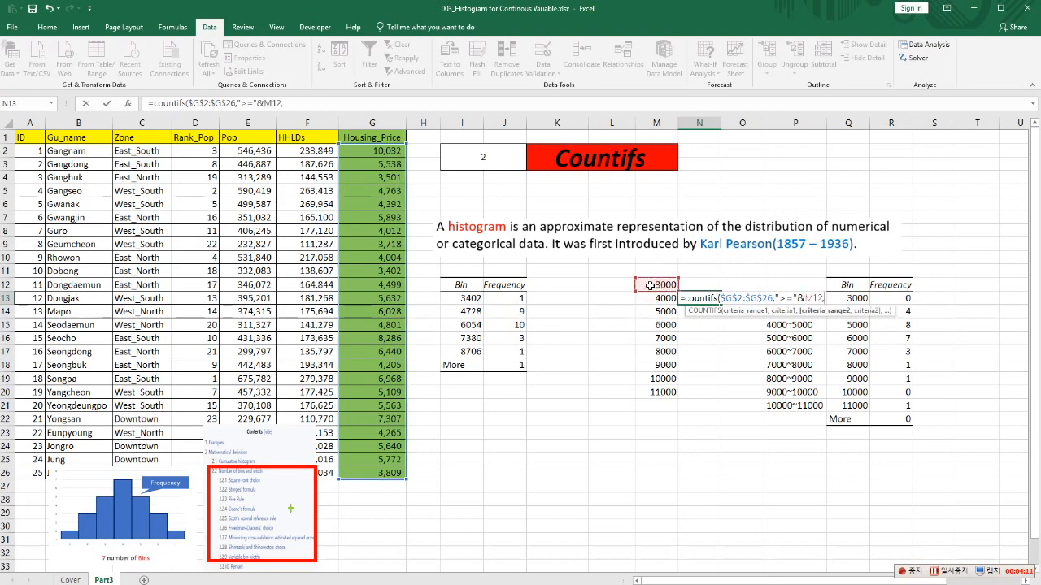
drag(374, 151, 370, 471)
key(F4)
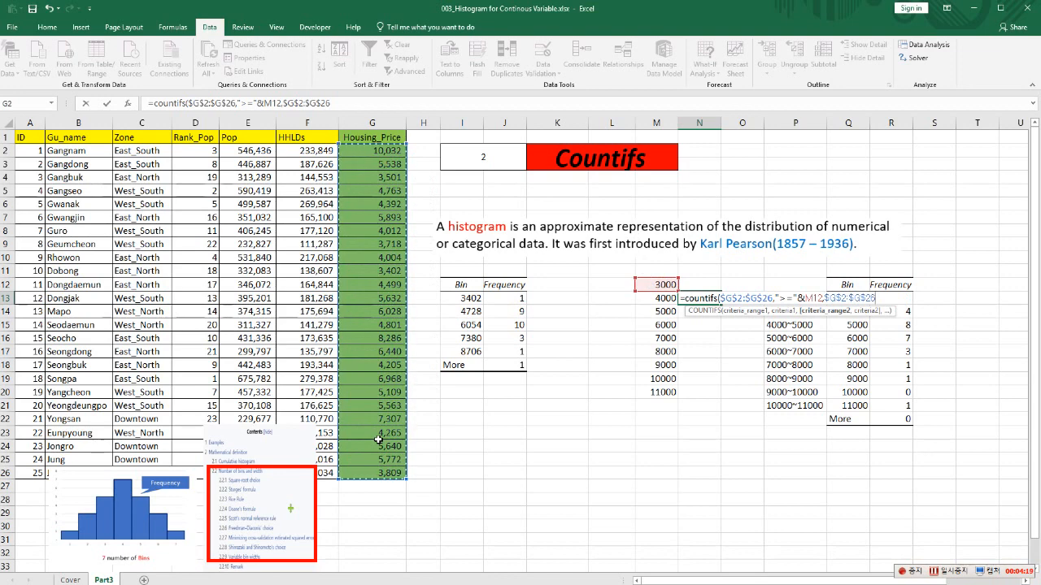
text(,"<)
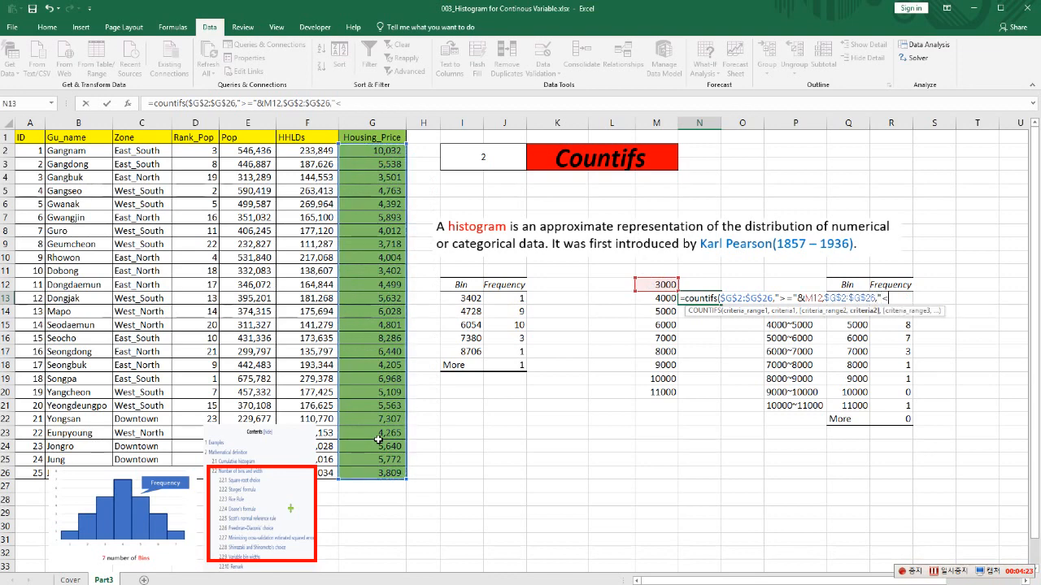
text("&)
click(649, 298)
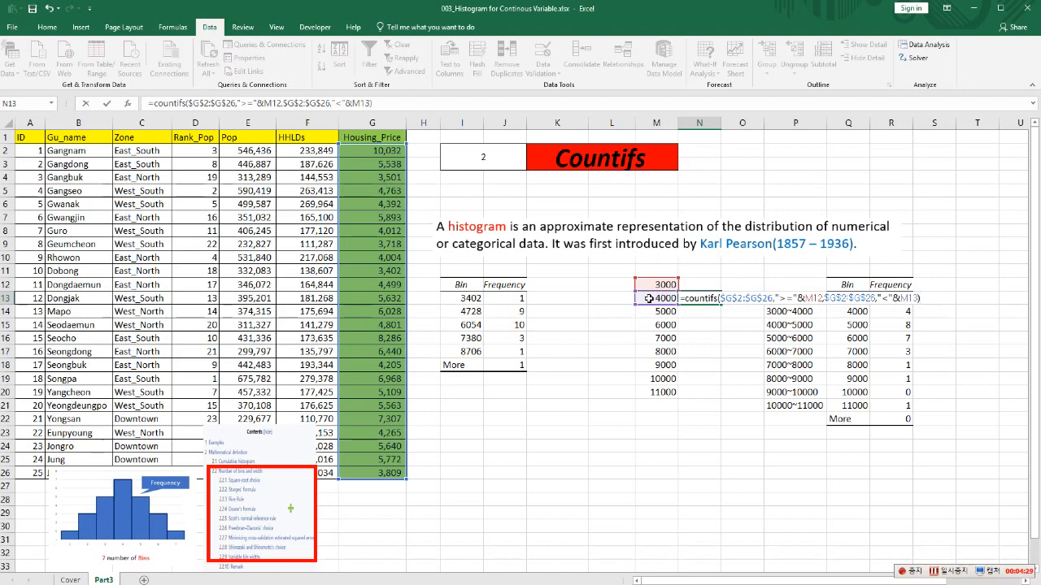
key(Return)
Fill the N13 COUNTIFS formula down to N20 and review the counts against the bins in M12:M20
click(709, 298)
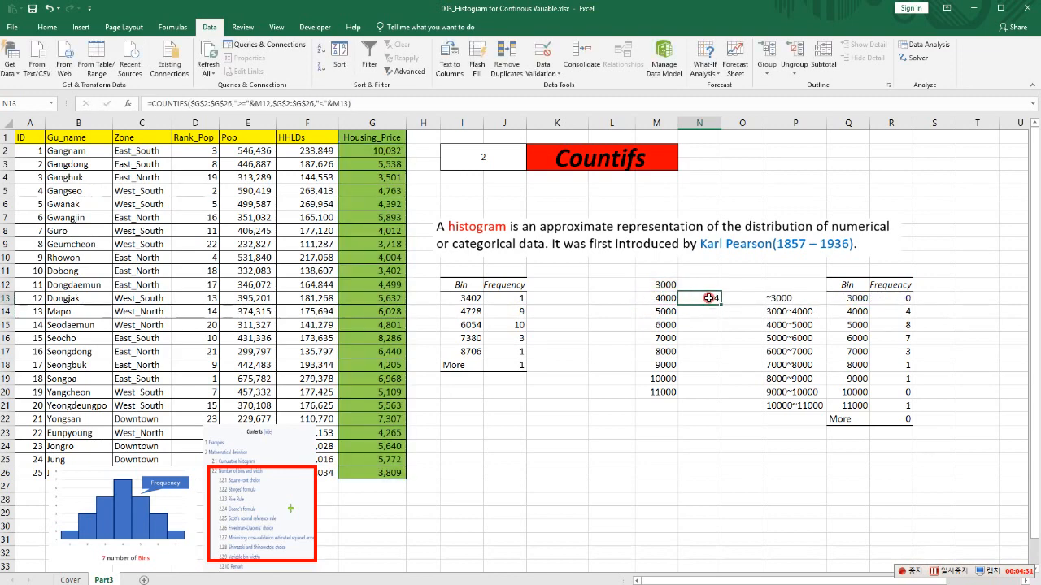
drag(719, 303, 722, 400)
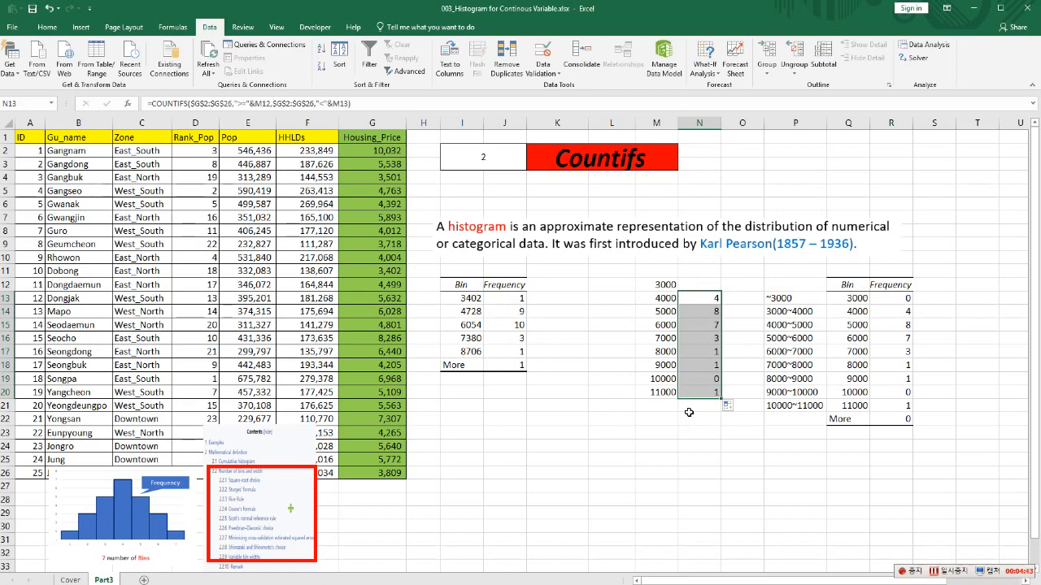
drag(656, 285, 653, 393)
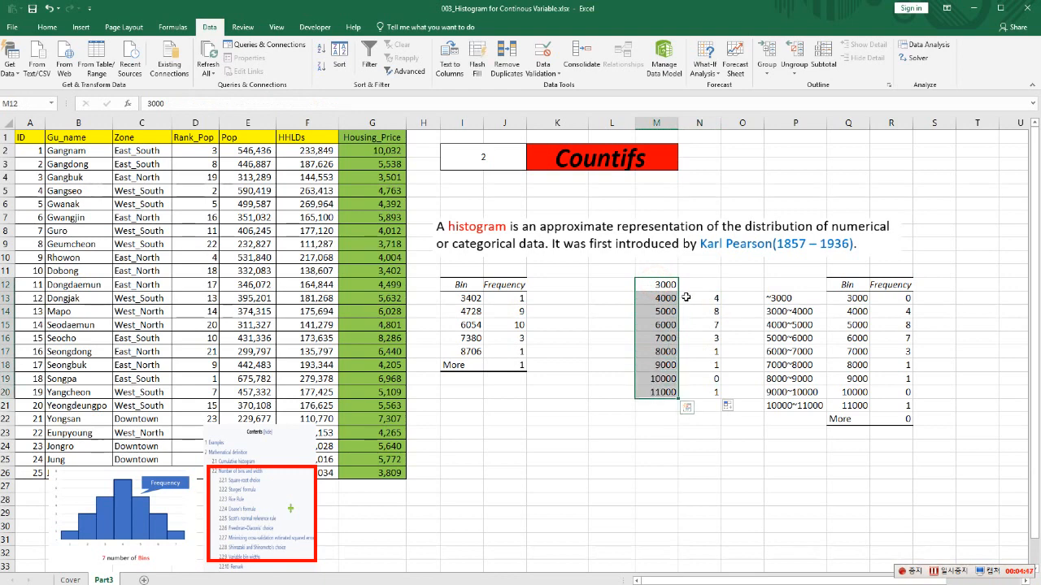
drag(691, 299, 699, 393)
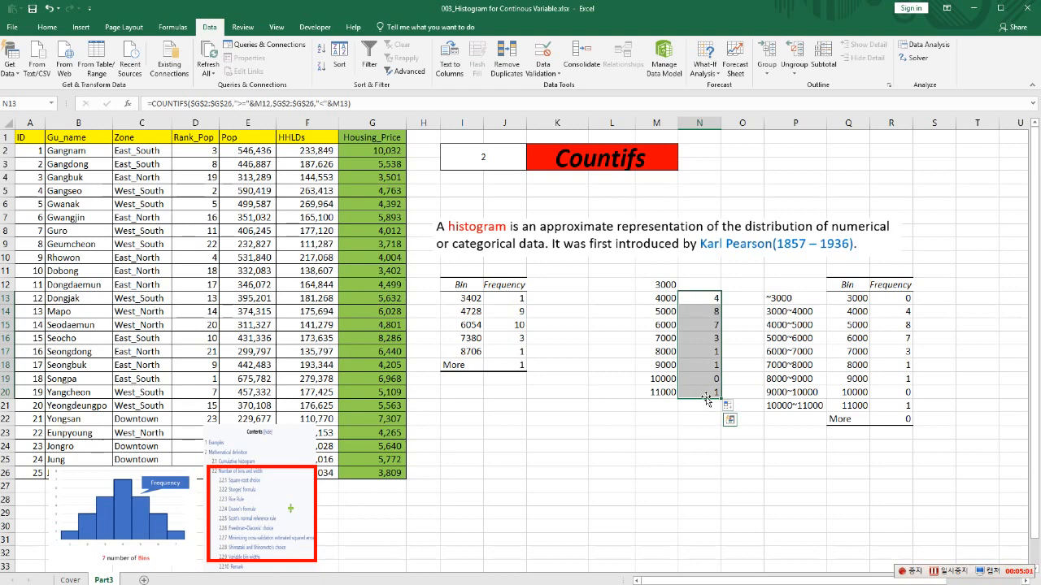
Change the method number in the merged cell I2 to 3
click(510, 165)
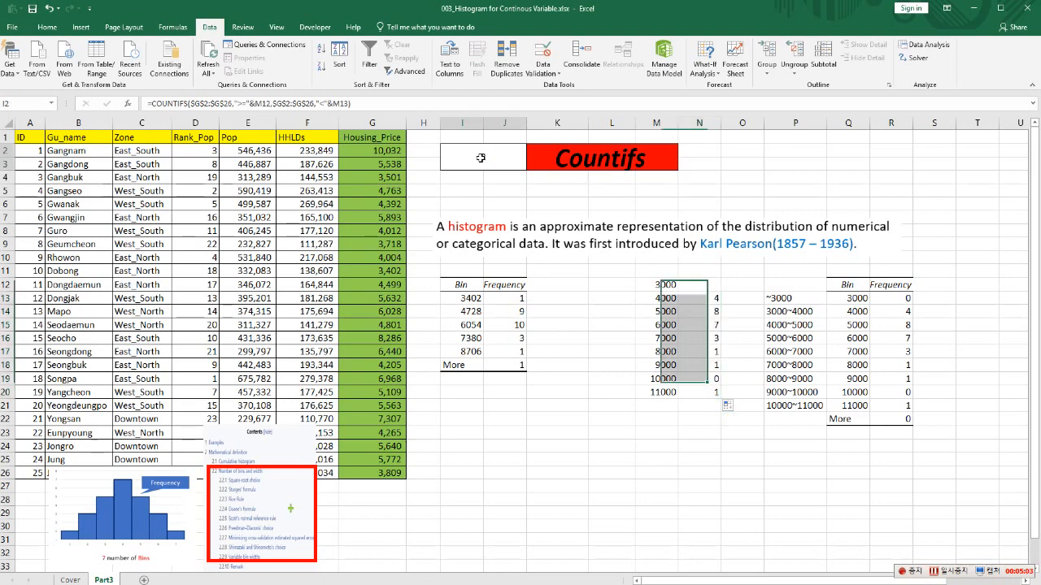
text(3)
key(Return)
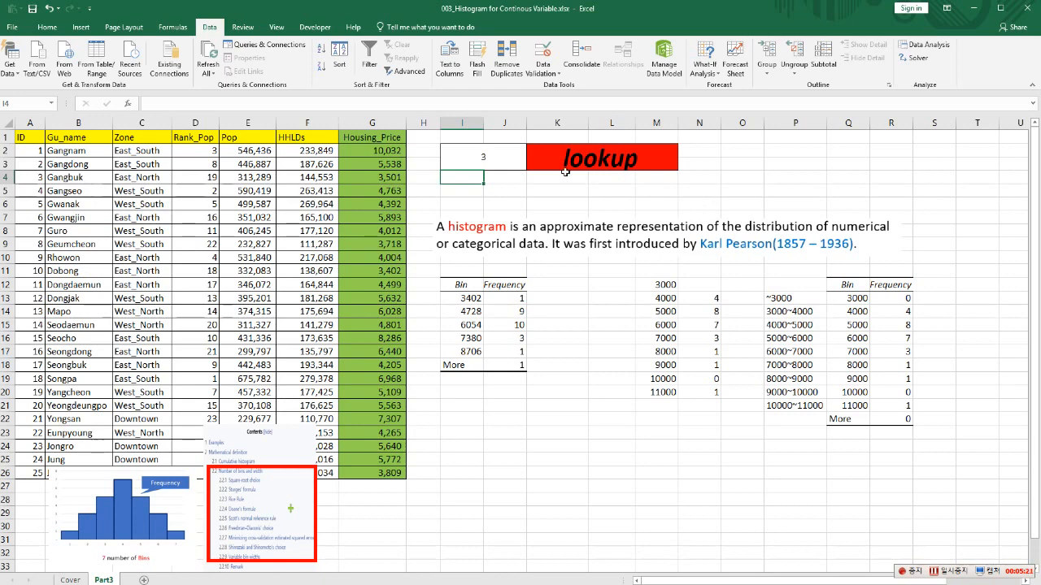
Insert a new column H beside Housing_Price and give it the header "lookup" in H1
click(423, 123)
right_click(423, 124)
click(448, 175)
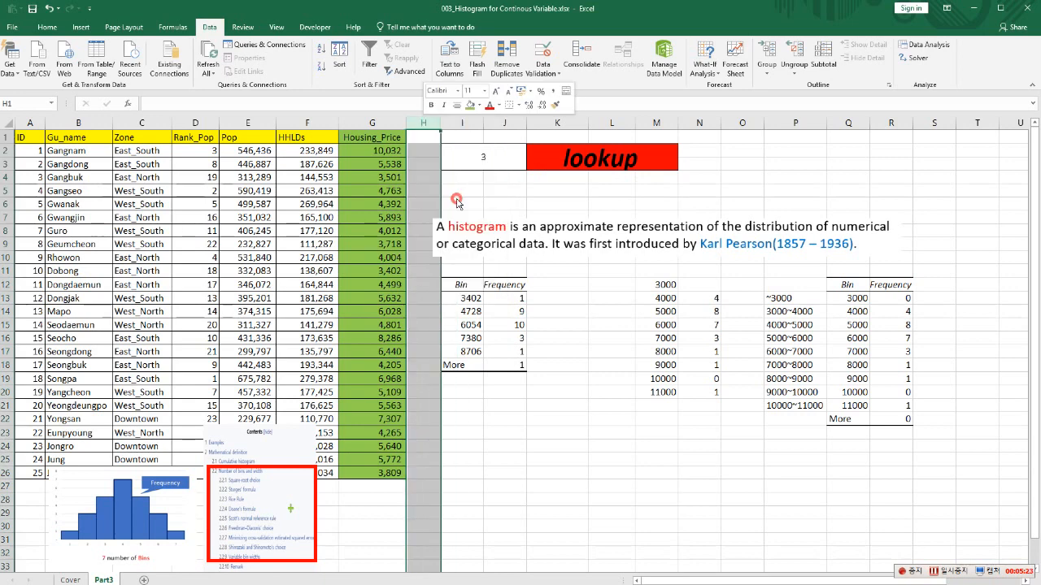
click(441, 218)
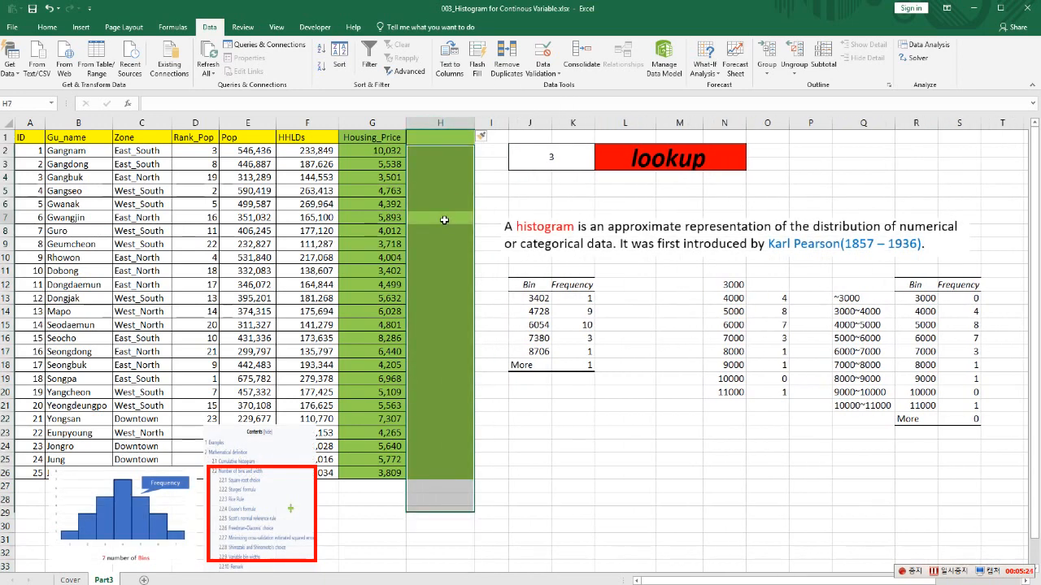
click(440, 138)
text(lookup)
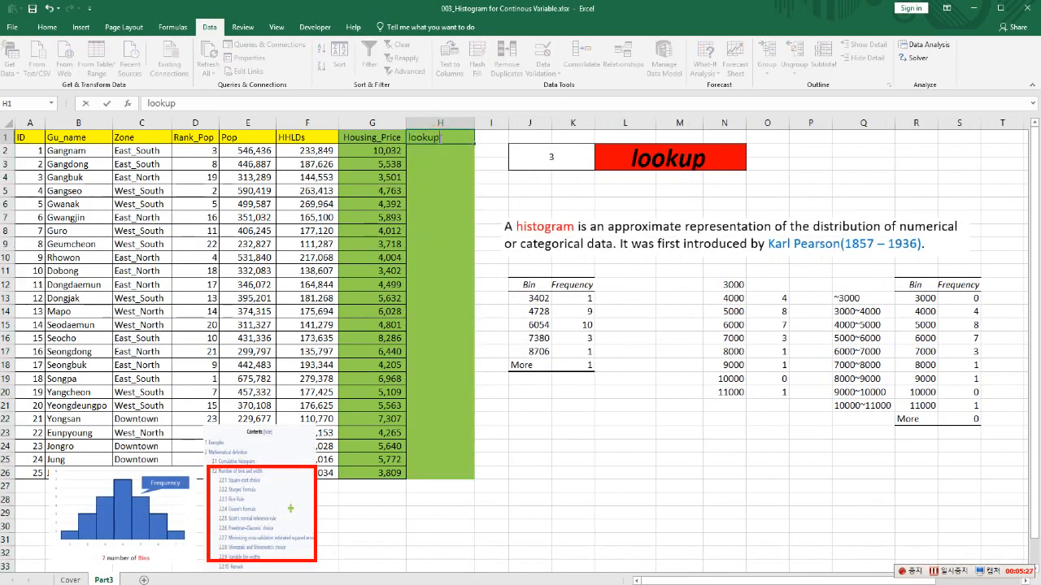
key(Return)
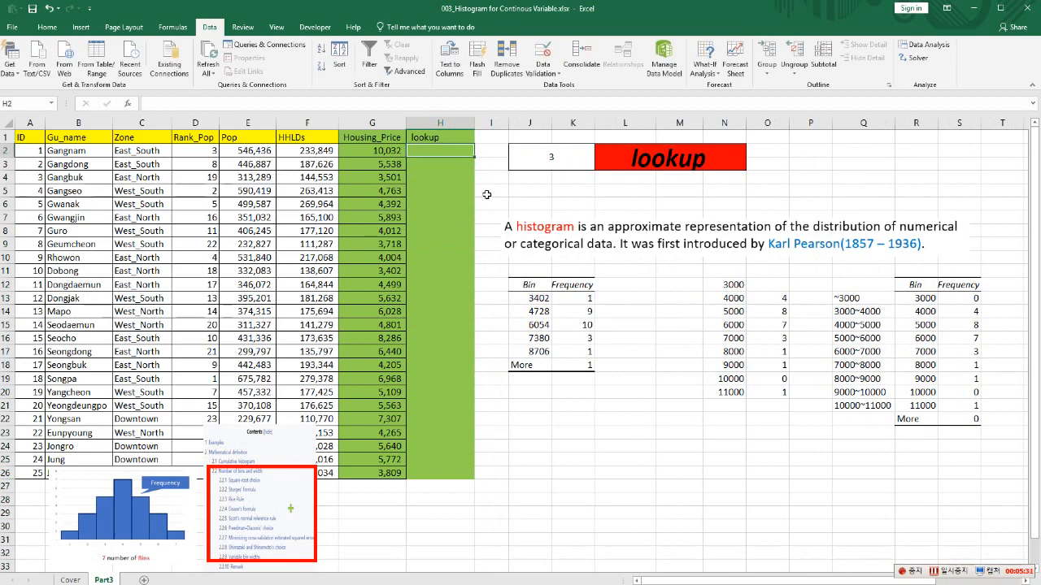
Start a LOOKUP formula in H2 with the absolute Housing_Price range $G$2:$G$26 as the lookup value
text(=)
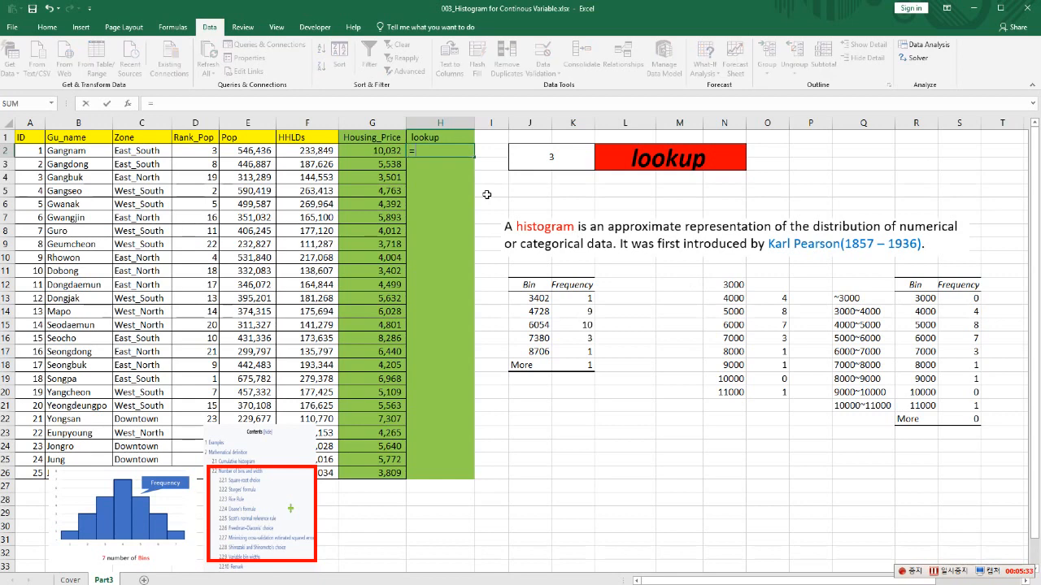
text(l)
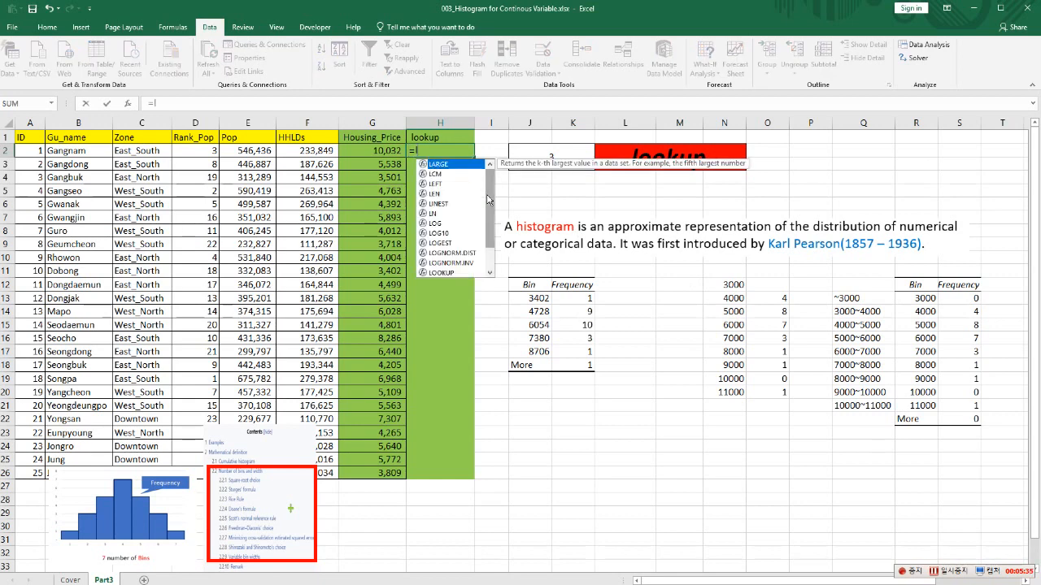
text(ookup)
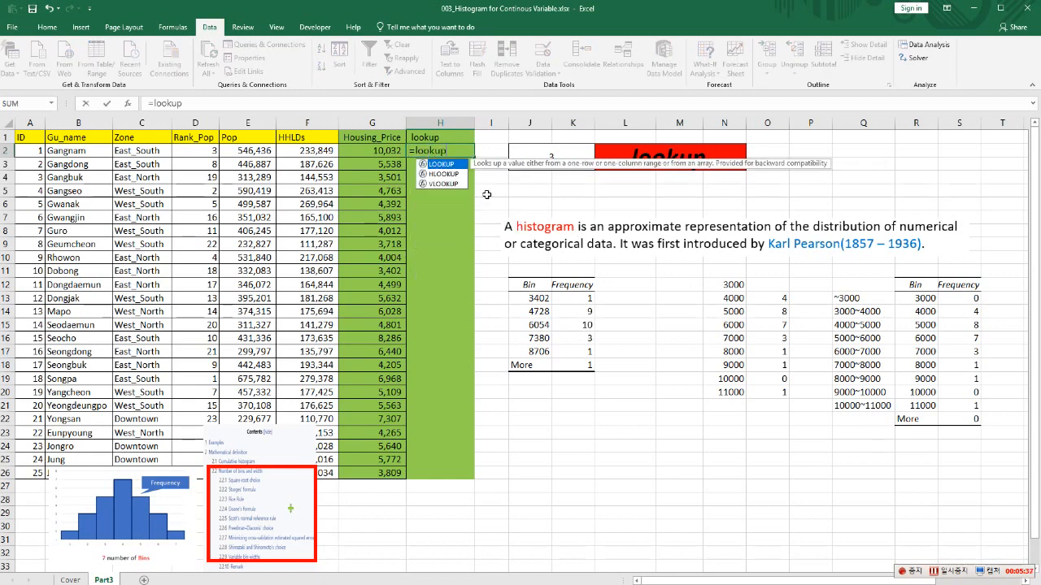
text(()
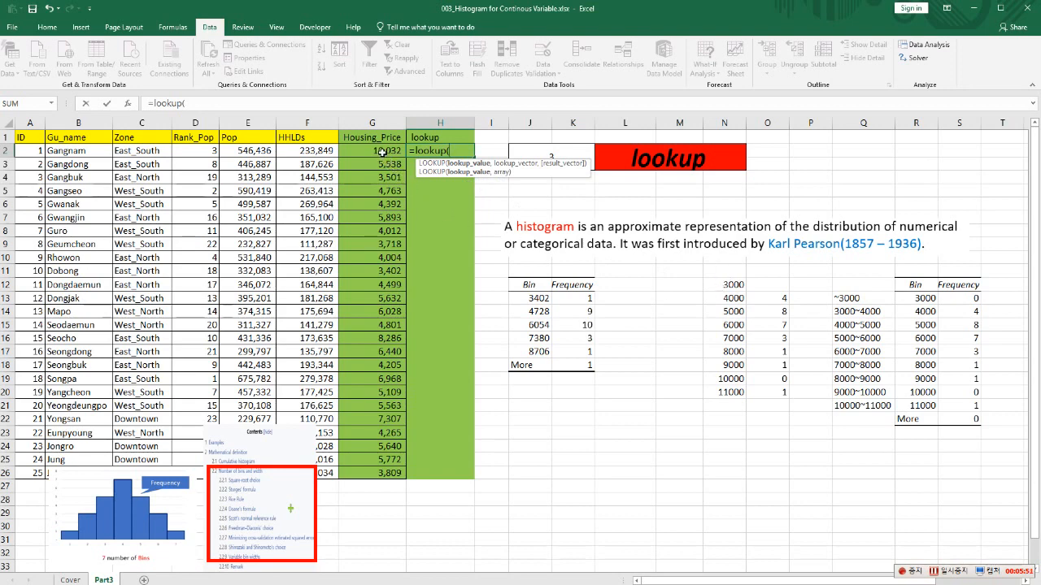
drag(381, 152, 393, 471)
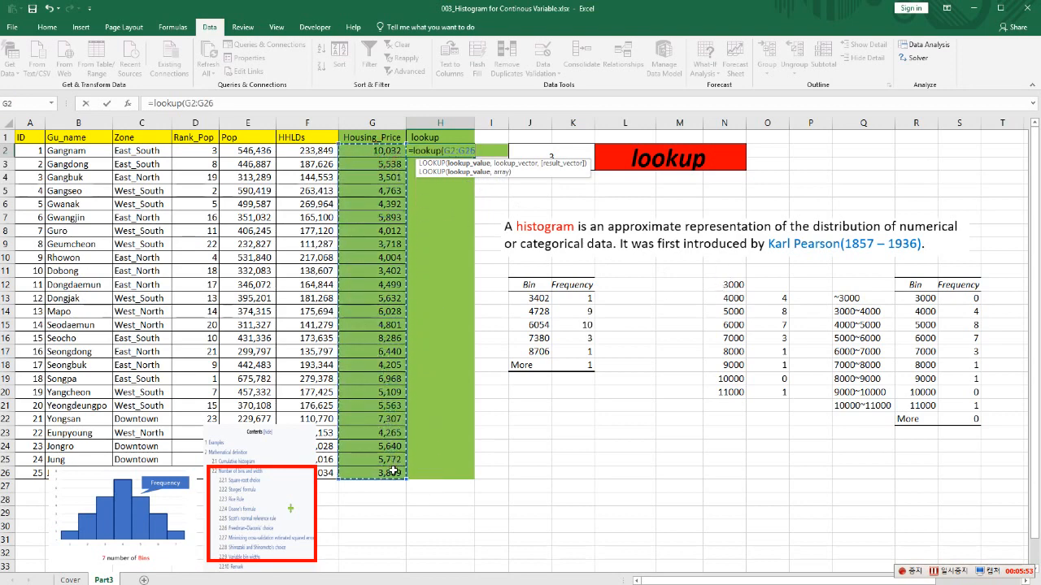
key(F4)
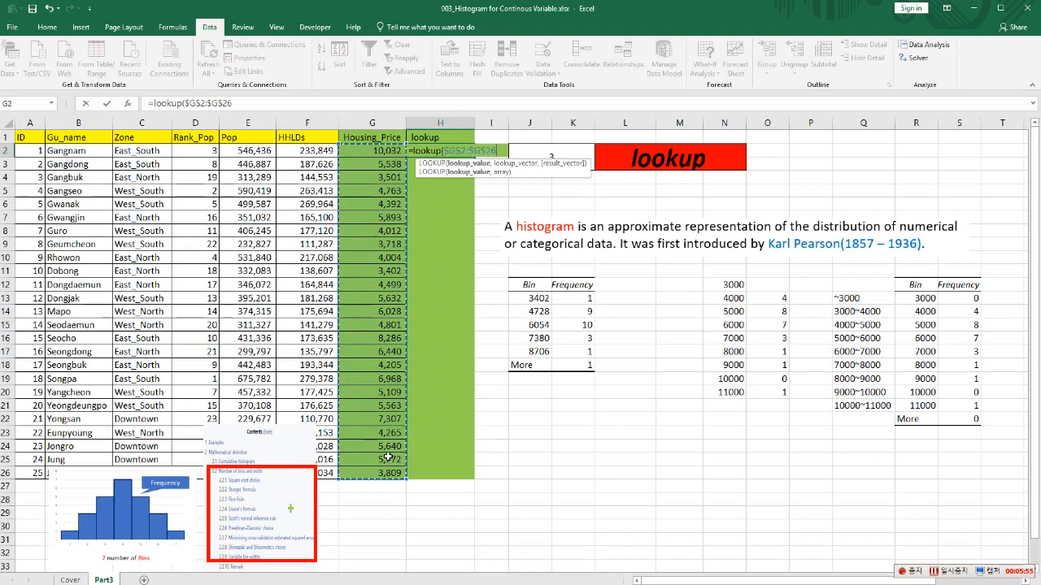
Complete the H2 LOOKUP formula with the absolute bin range $N$12:$N$20 as the lookup vector
text(,)
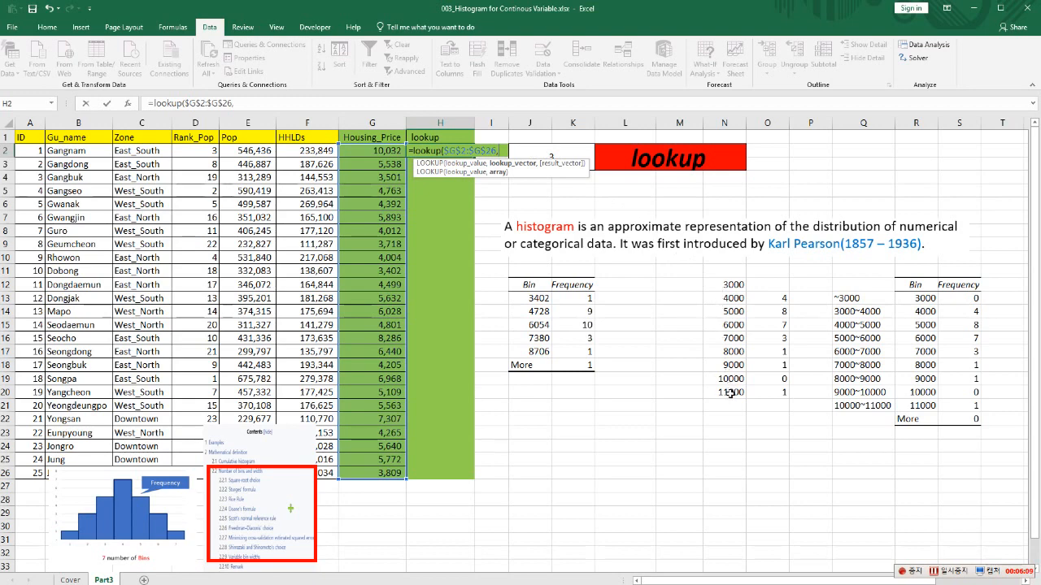
drag(732, 285, 738, 393)
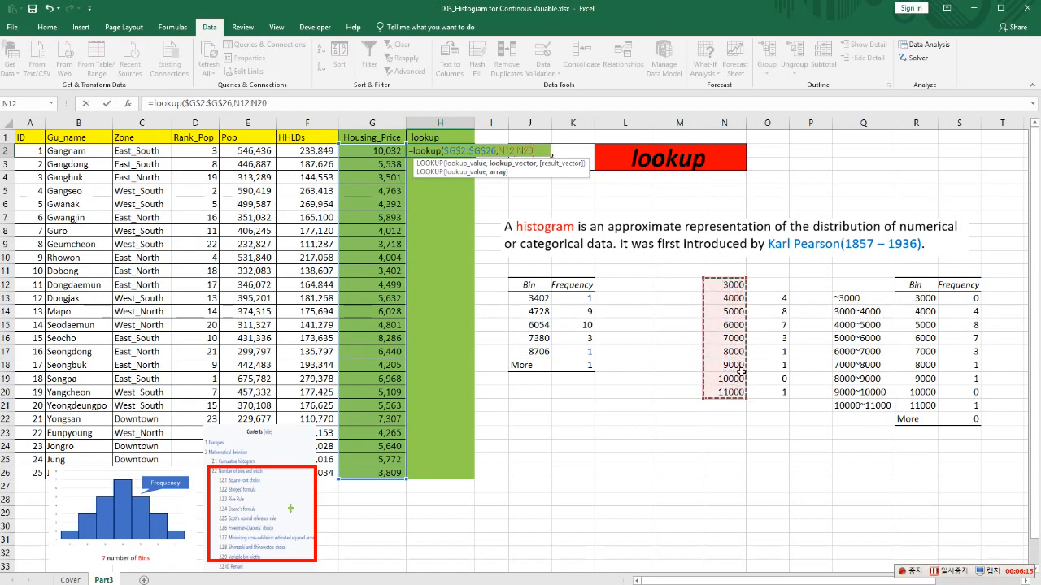
key(F4)
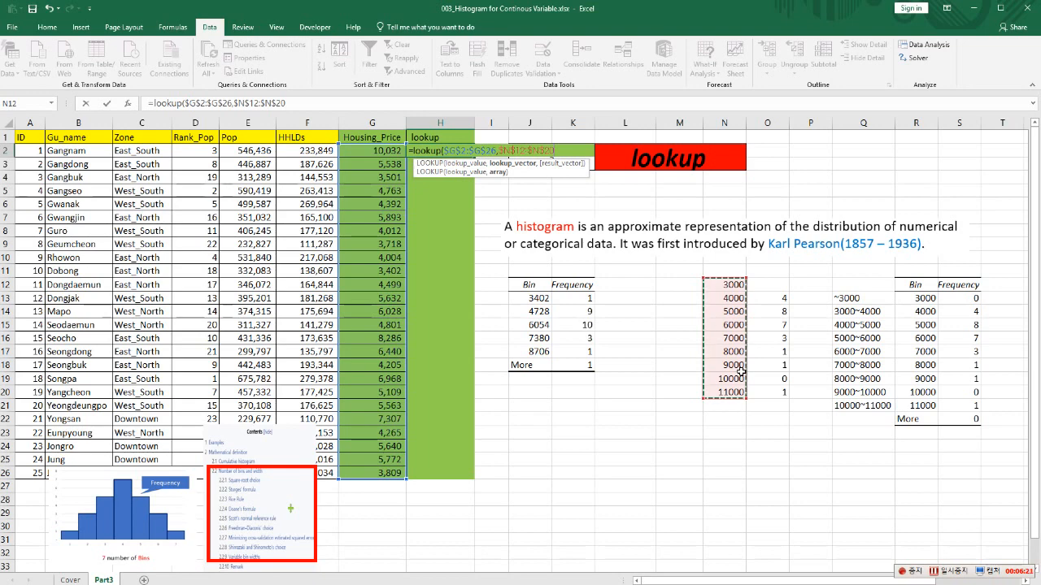
key(Return)
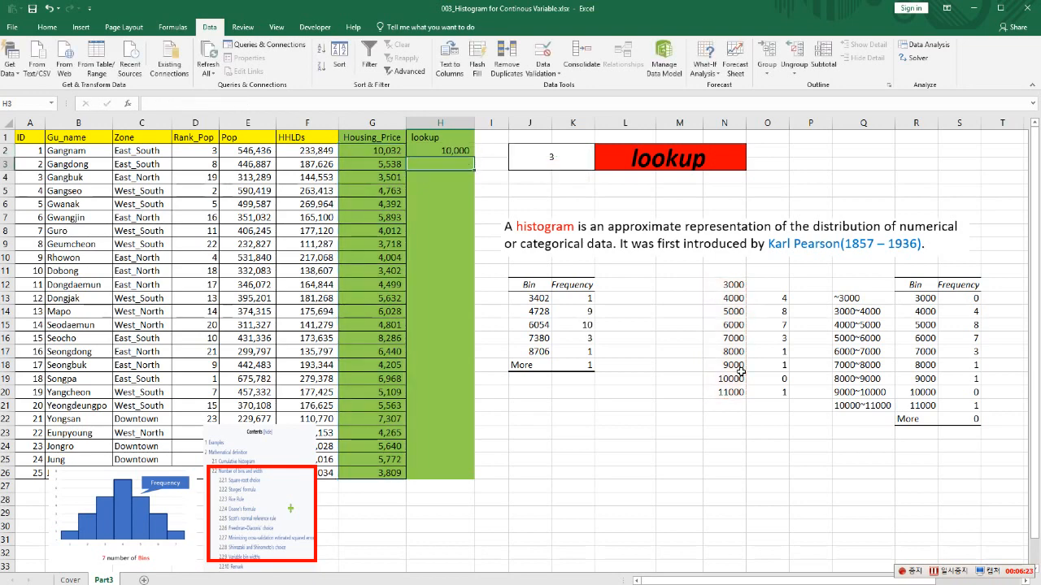
Fill the H2 LOOKUP formula down to H26 and compare the results with the Housing_Price values
click(469, 150)
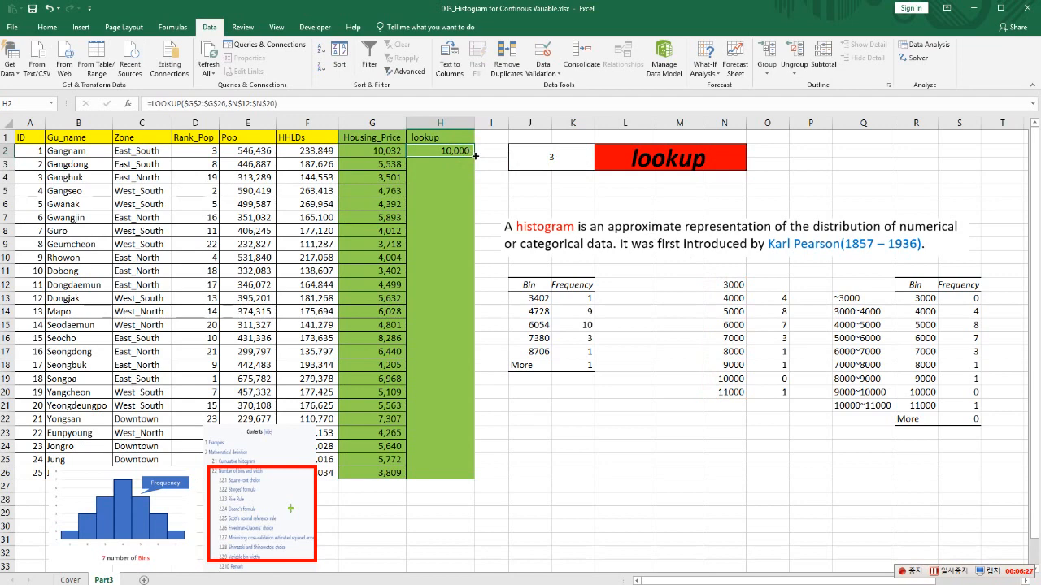
drag(468, 151, 468, 483)
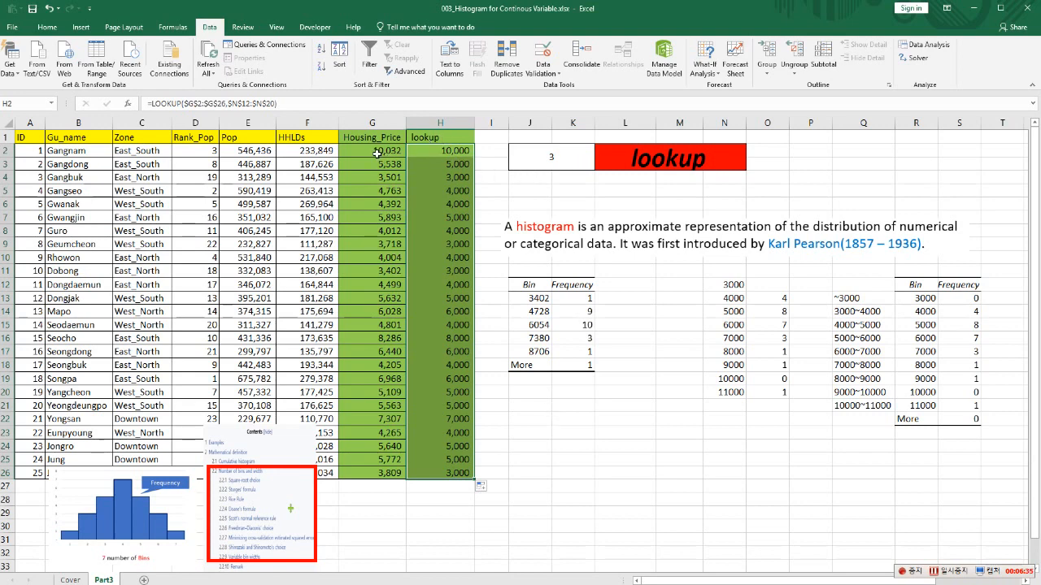
drag(380, 156, 377, 466)
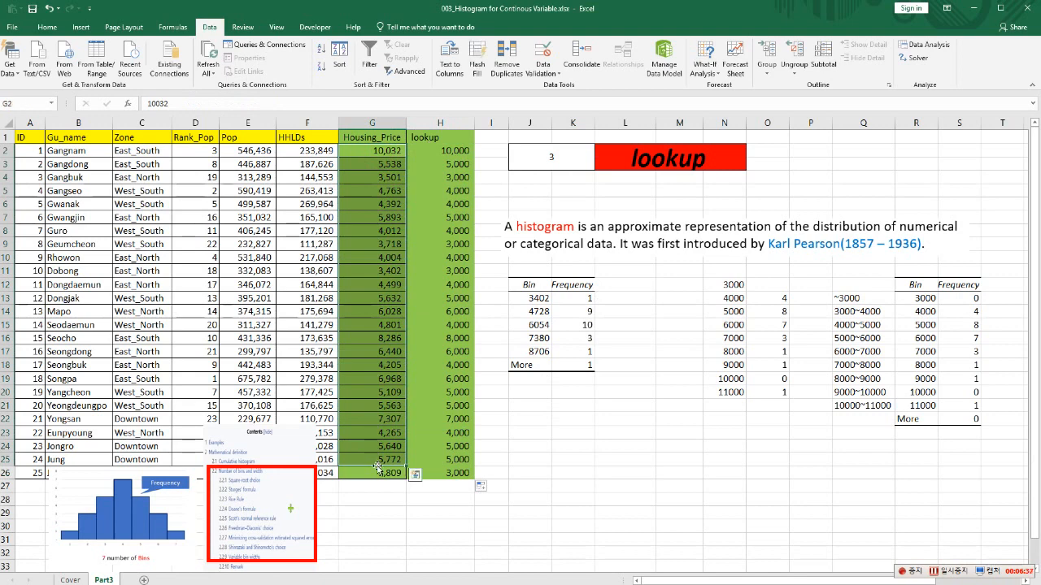
drag(436, 151, 438, 468)
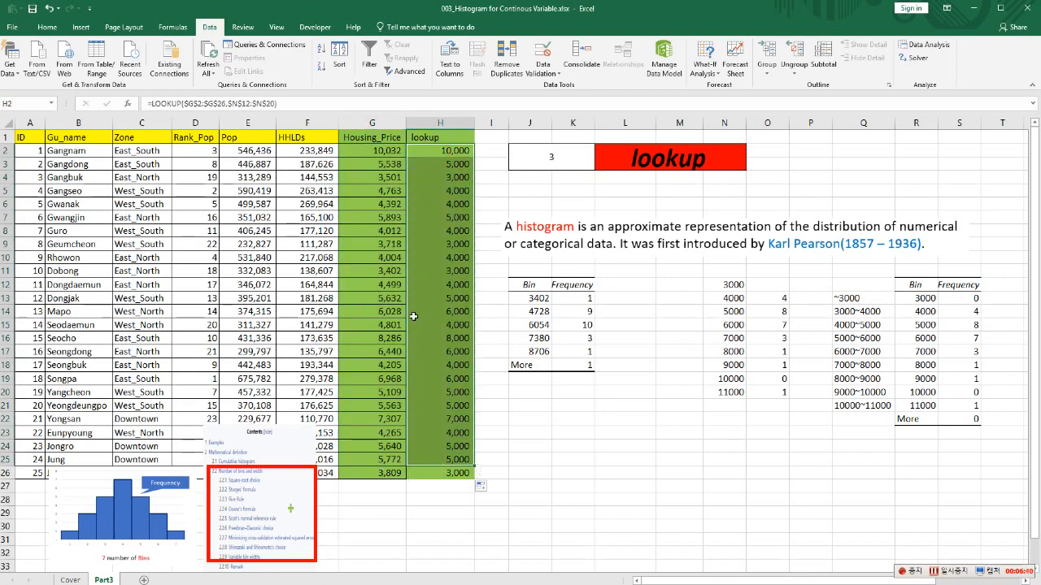
click(387, 217)
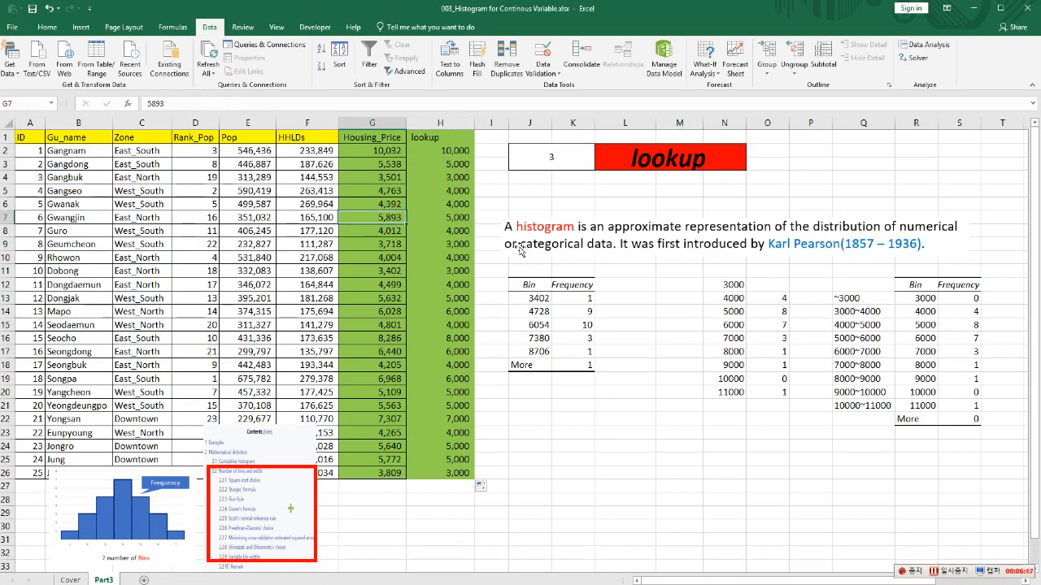
Highlight the 5,000 results in H3 and H7 with a yellow fill
click(439, 163)
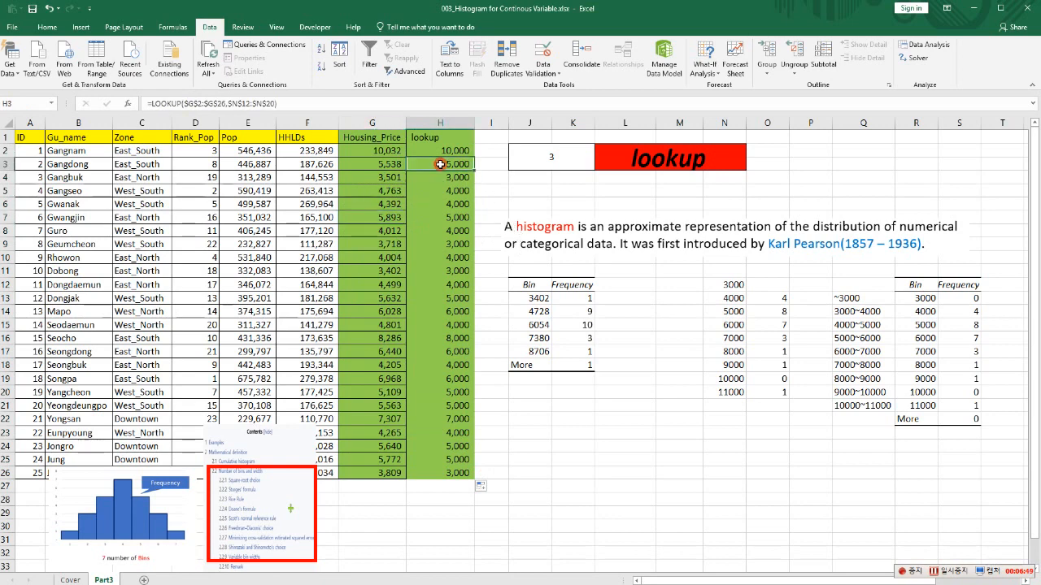
click(47, 27)
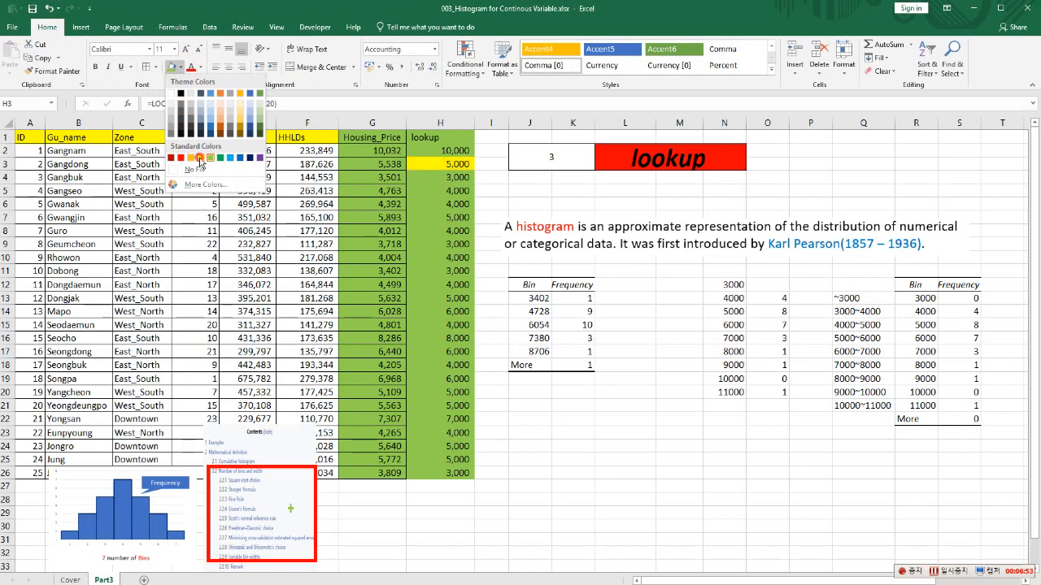
click(200, 157)
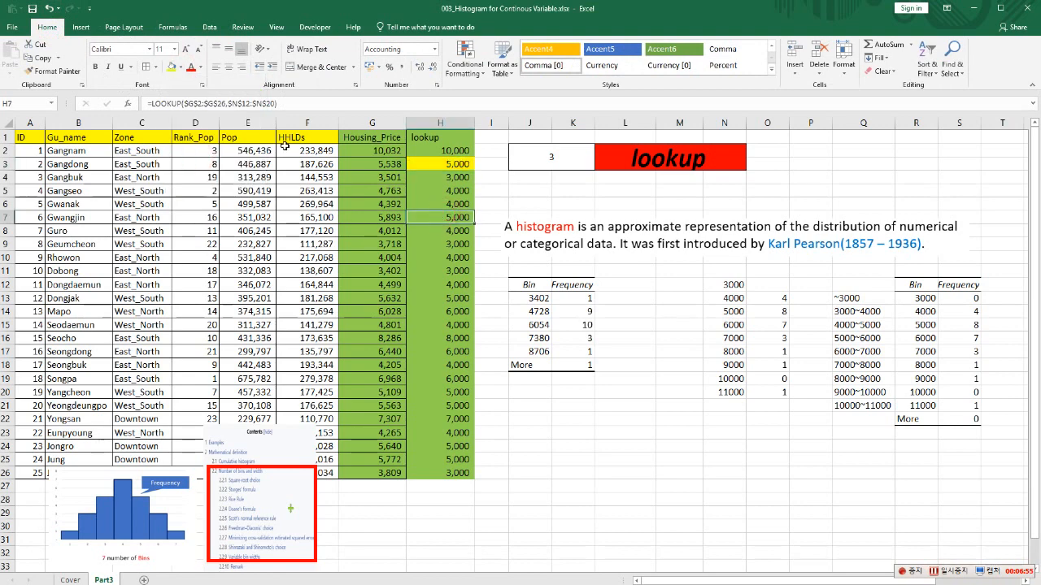
click(173, 68)
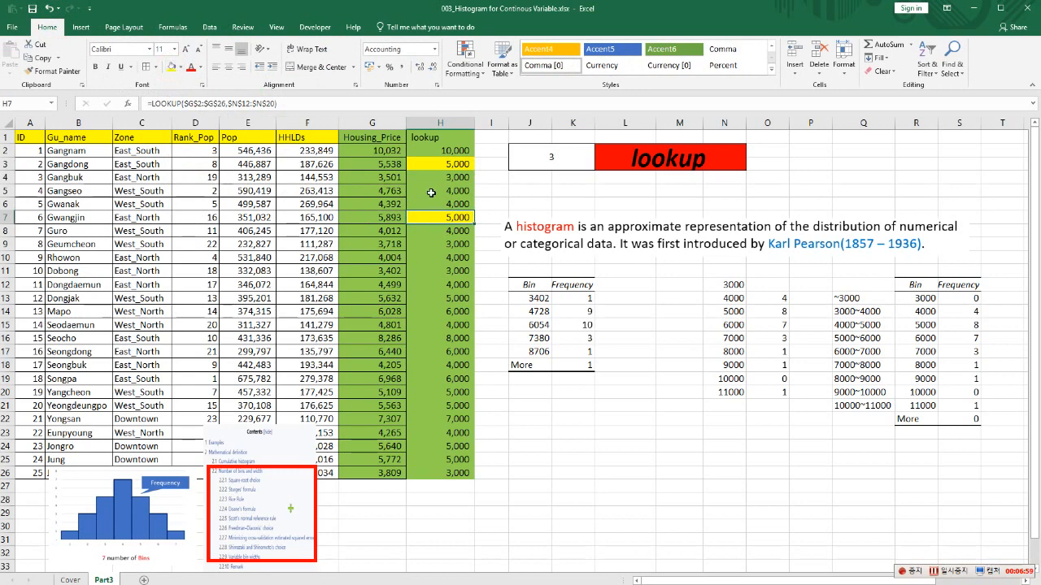
Highlight the remaining 5,000 results in H13, H20, H21, H24 and H25 with the same yellow fill
click(432, 298)
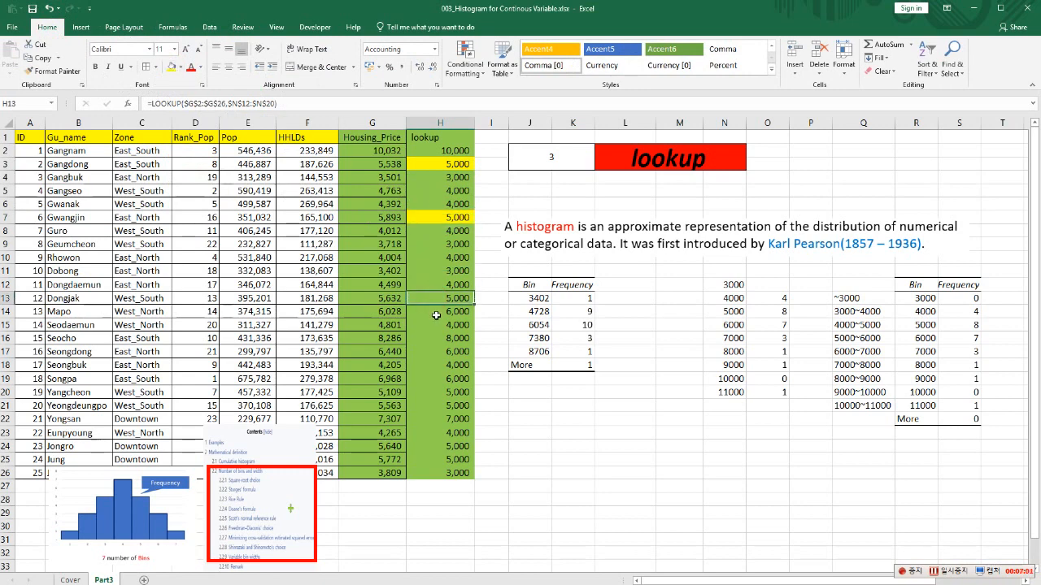
ctrl+click(439, 391)
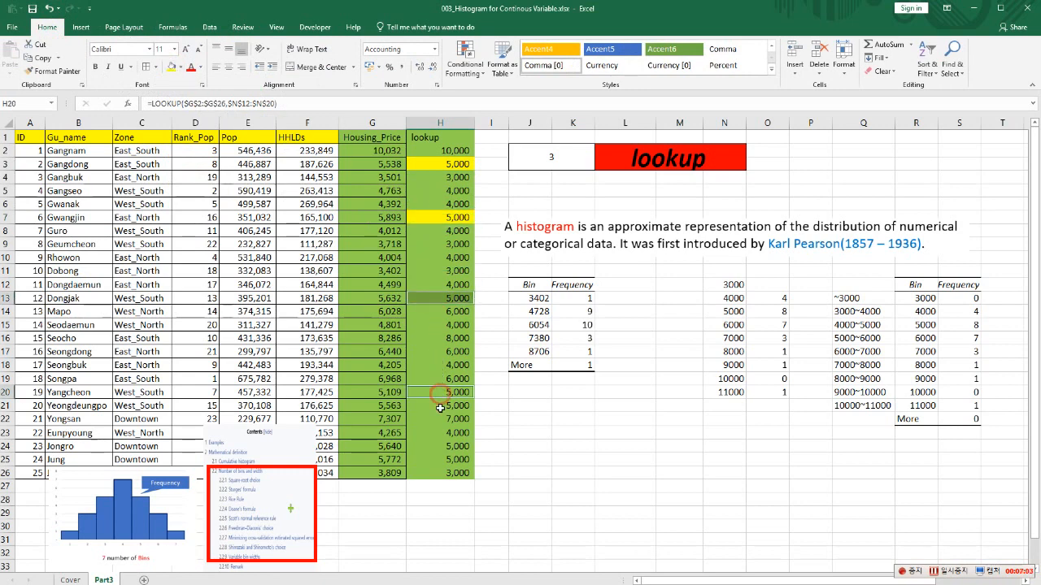
ctrl+click(439, 407)
ctrl+click(435, 445)
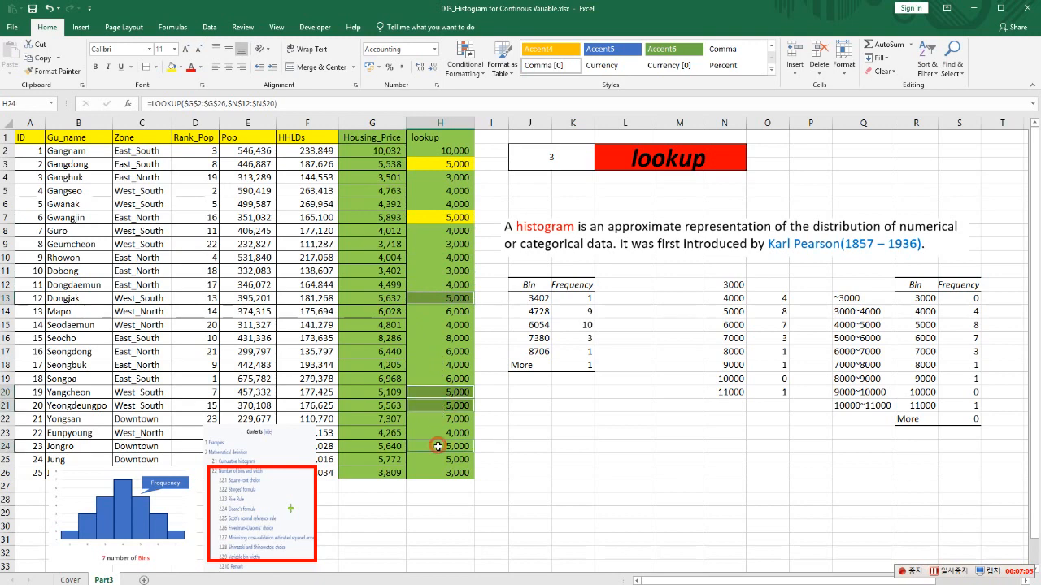
ctrl+click(436, 459)
click(172, 67)
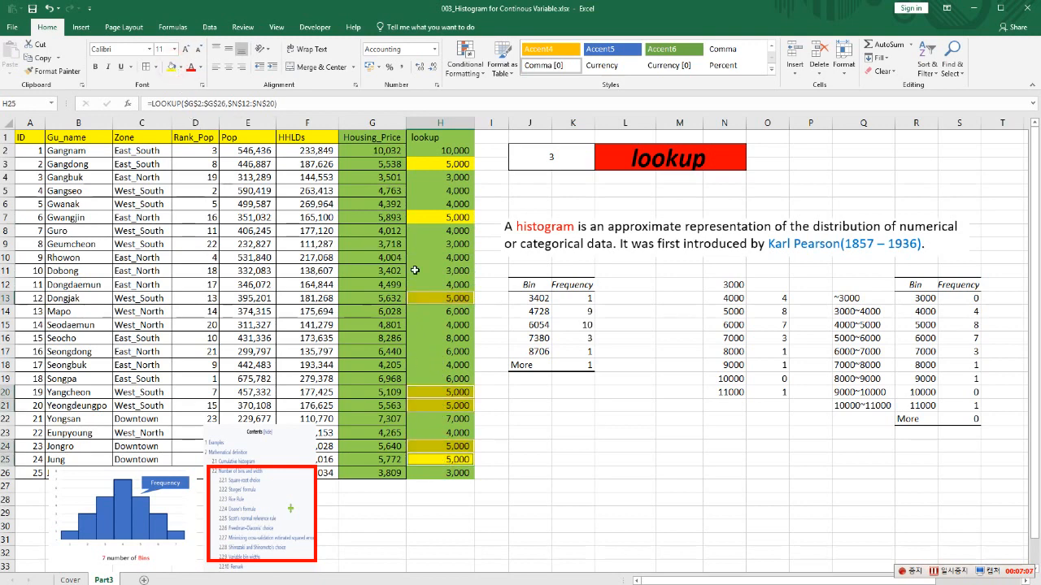
click(520, 420)
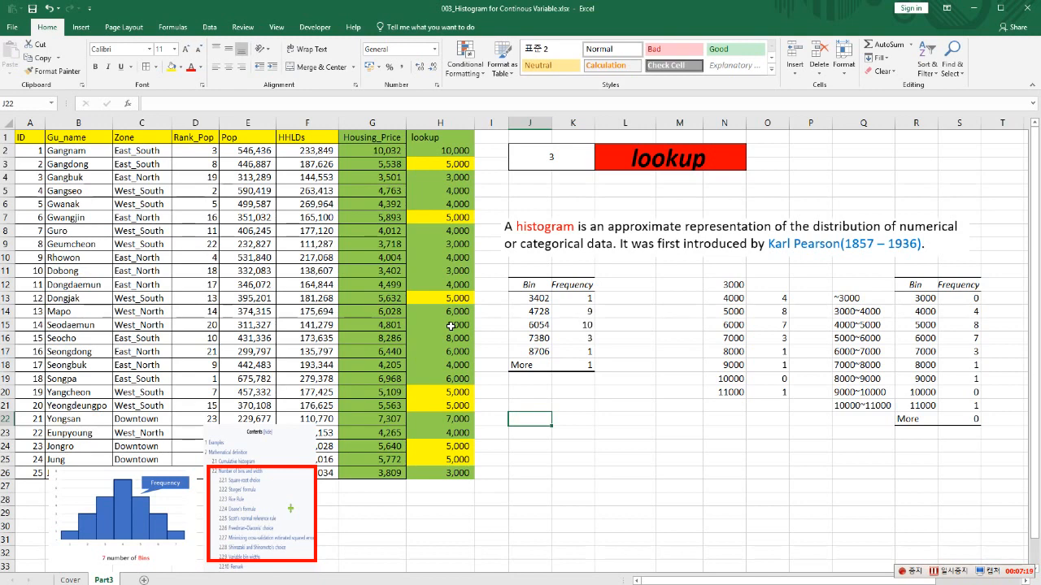
Start creating a PivotTable with the lookup column Part3!$H$1:$H$26 as its source range
click(457, 257)
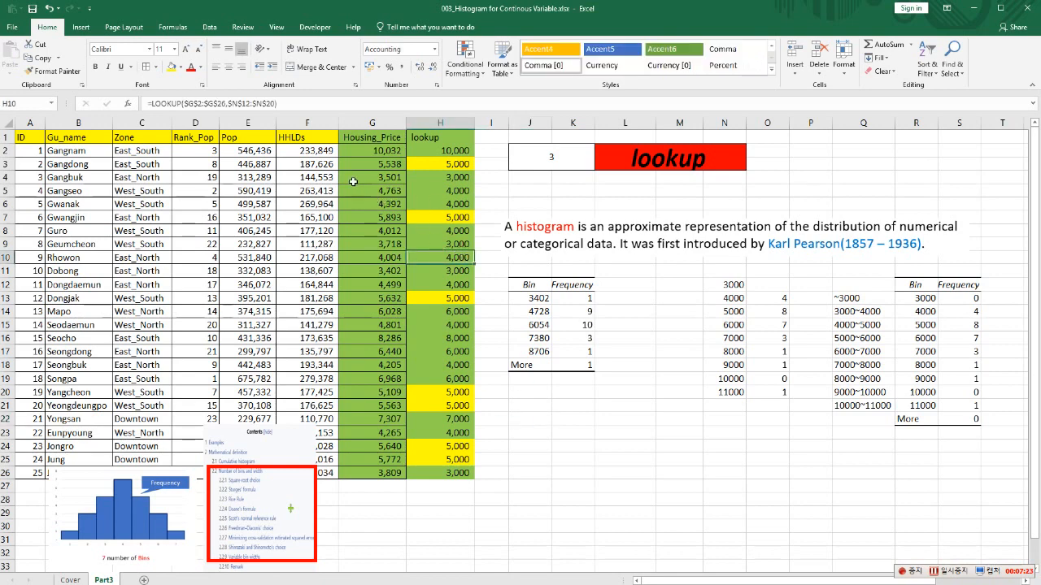
click(81, 31)
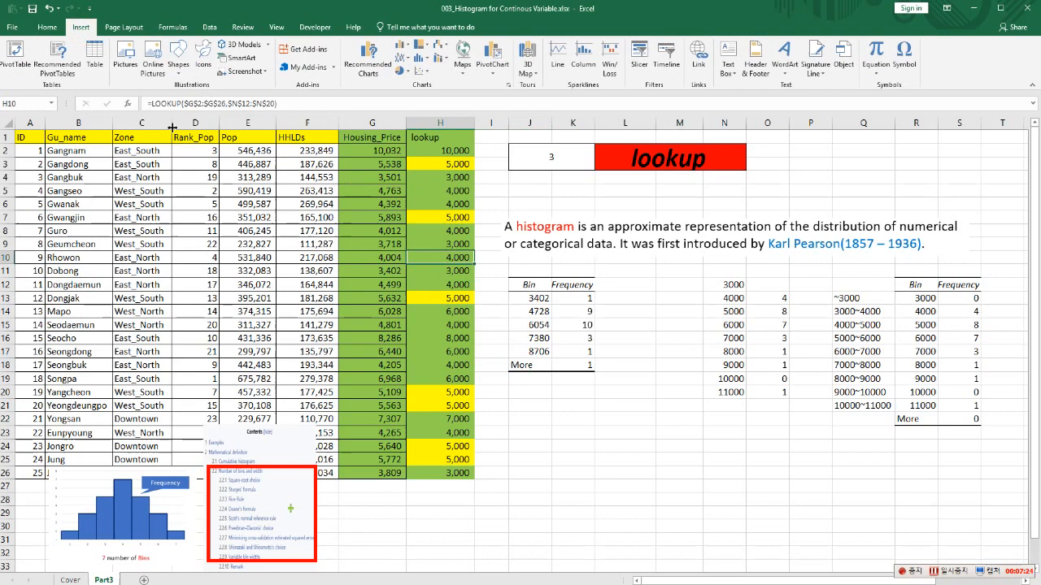
click(14, 59)
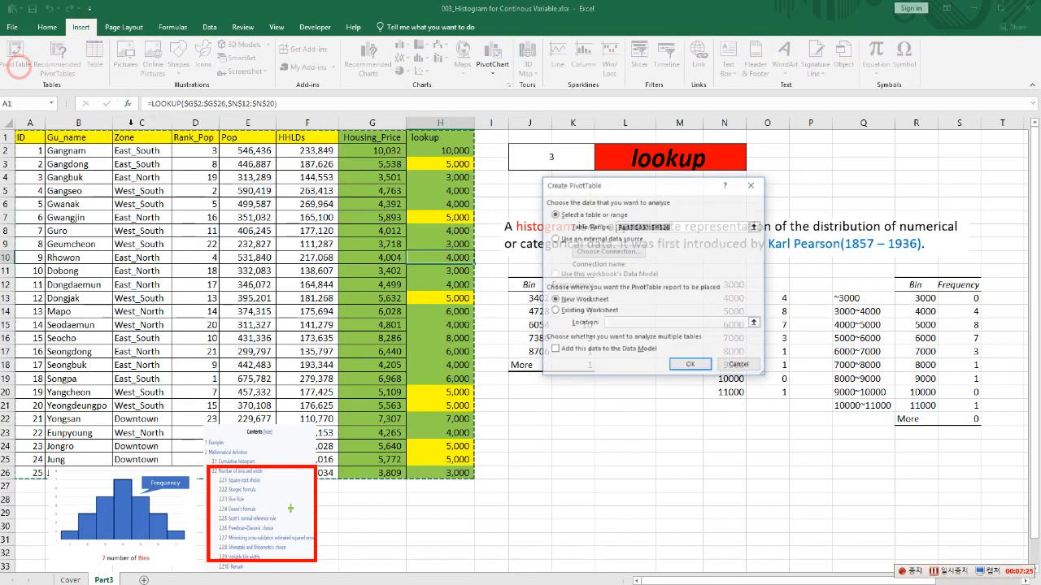
click(754, 226)
drag(427, 139, 464, 470)
click(755, 205)
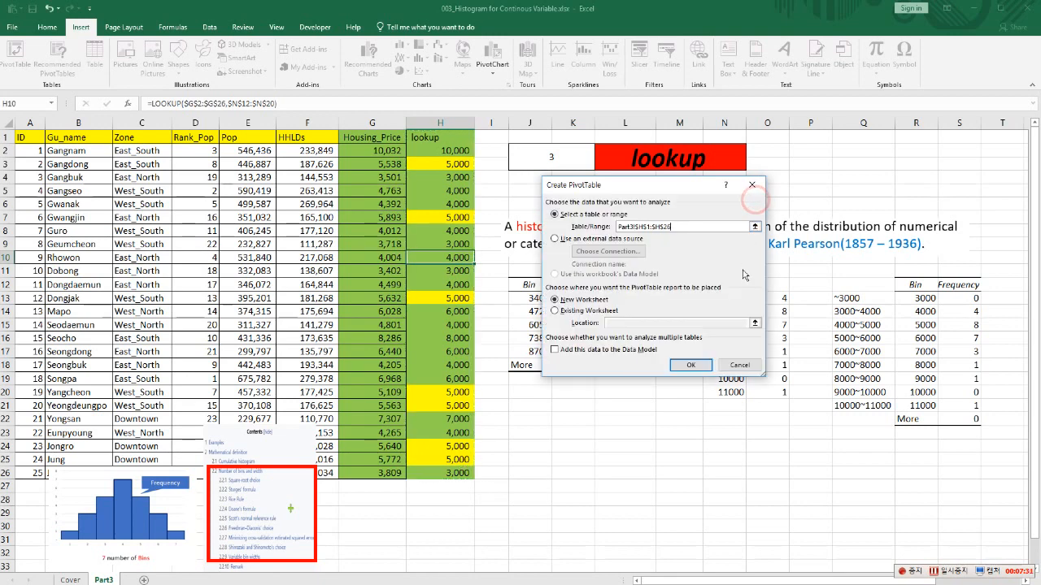
Set the PivotTable's destination to the existing worksheet at cell J22 of Part3
click(579, 312)
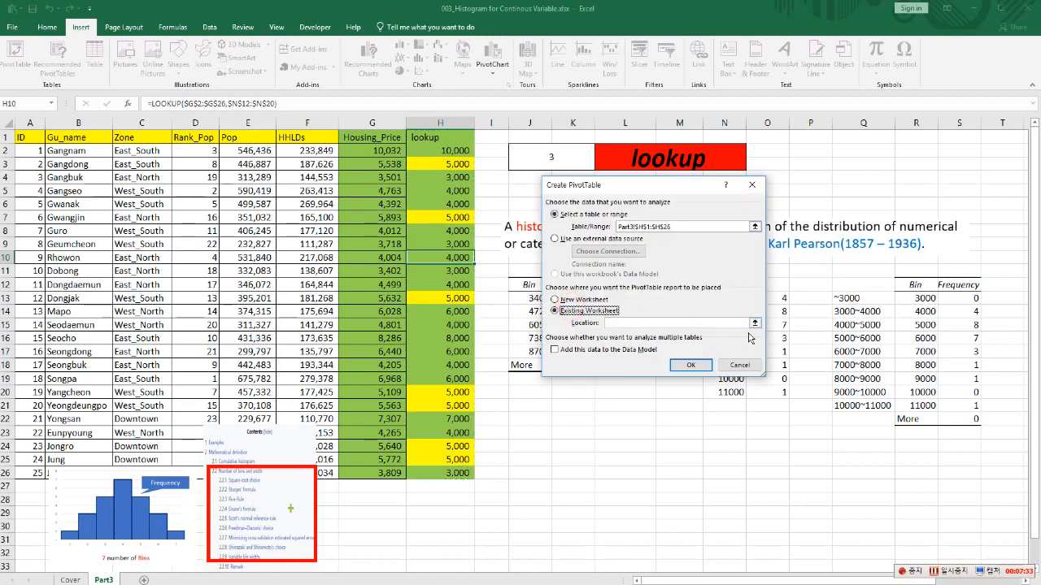
click(755, 323)
click(529, 418)
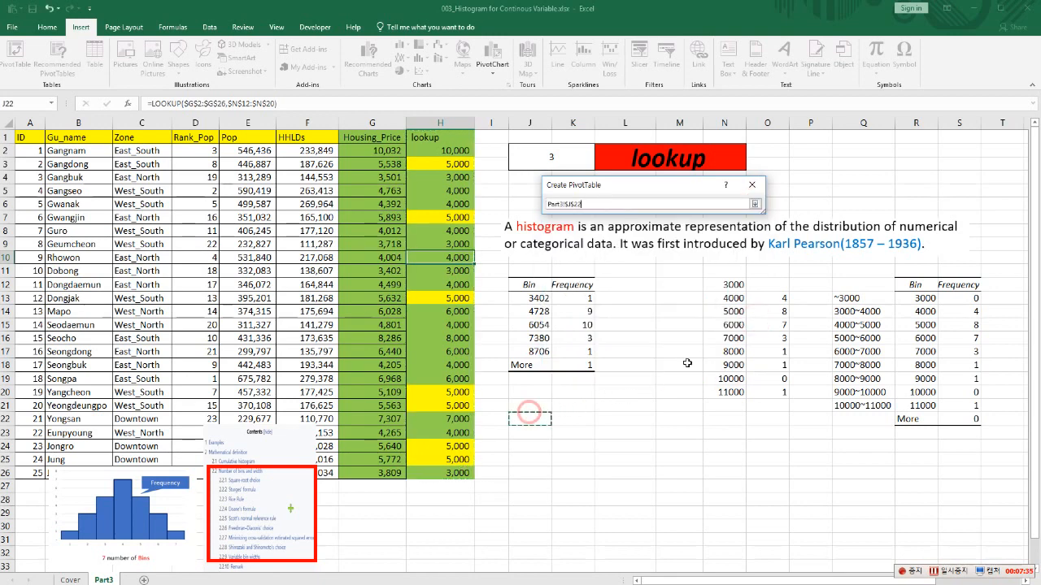
click(754, 204)
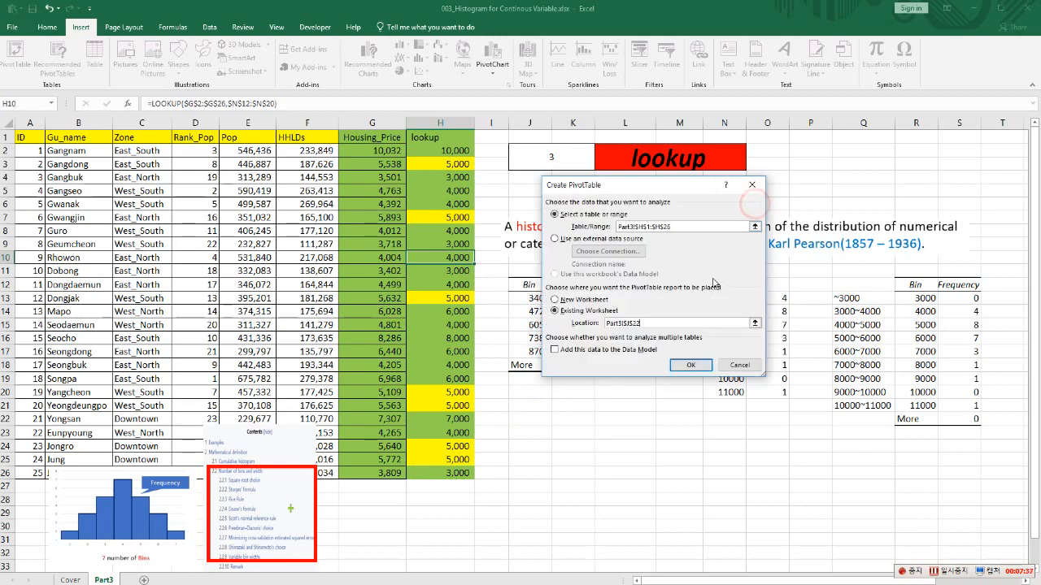
Create the PivotTable at J22 and use the lookup field for both its rows and its values
click(699, 369)
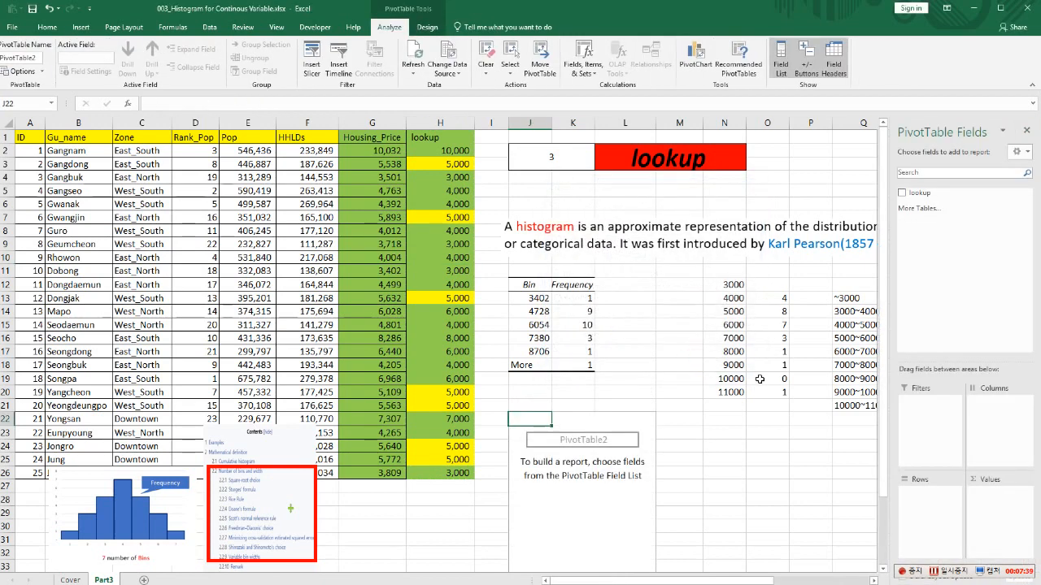
drag(916, 198, 931, 496)
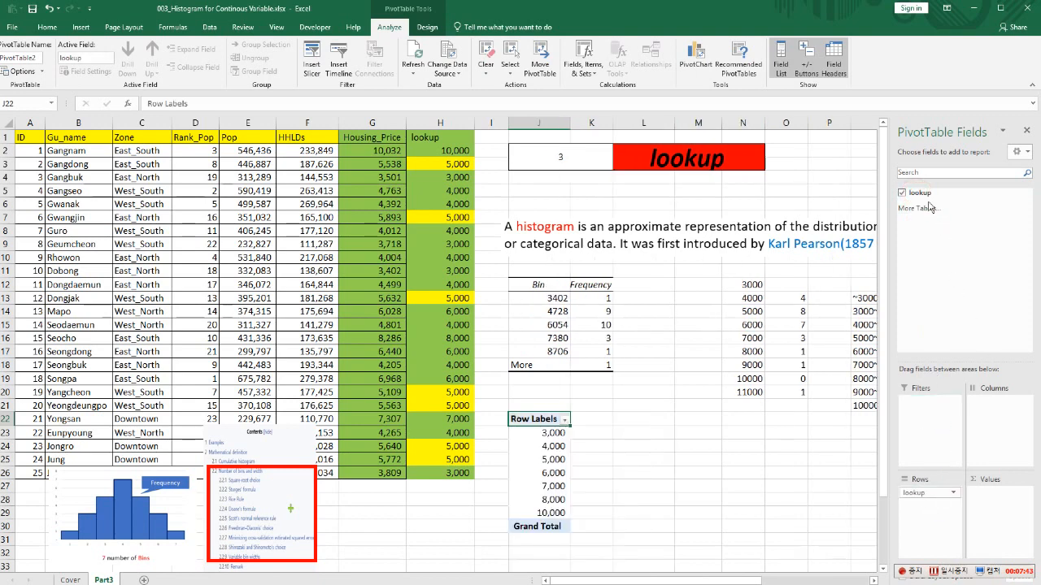
drag(928, 202, 992, 504)
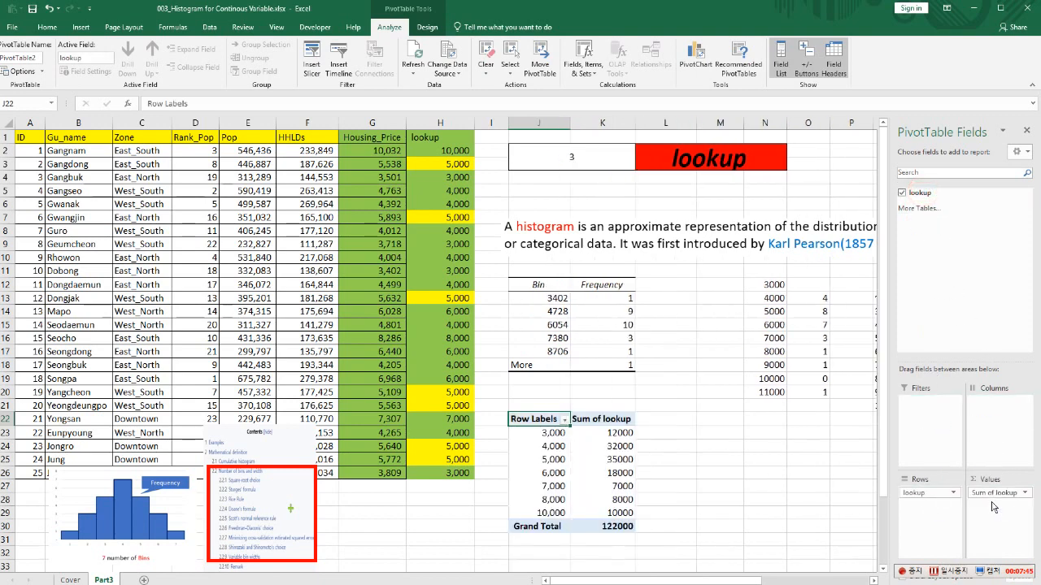
Summarize the lookup values in the PivotTable by Count instead of Sum
click(995, 492)
click(992, 481)
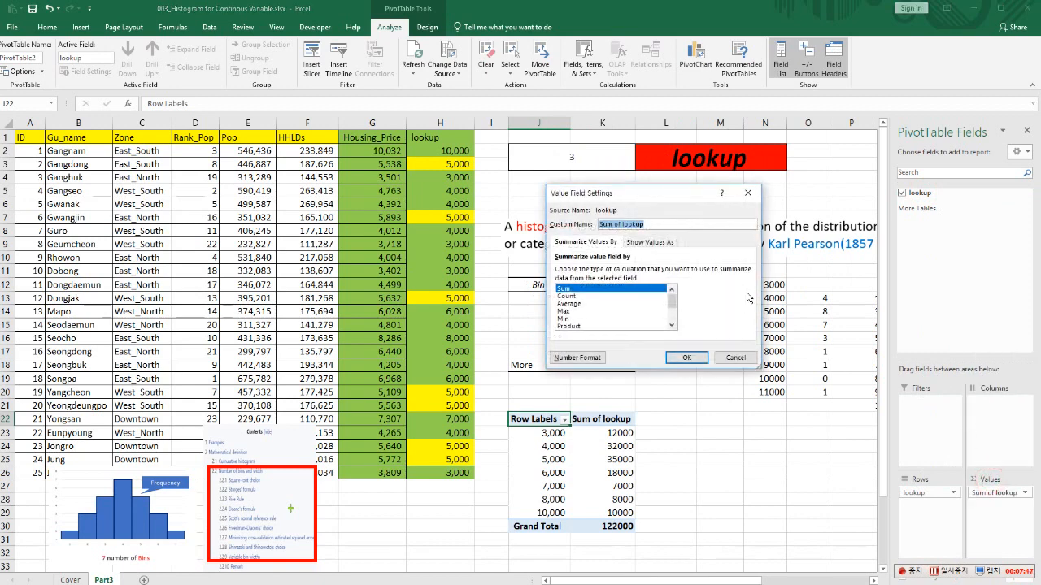
click(579, 303)
click(569, 295)
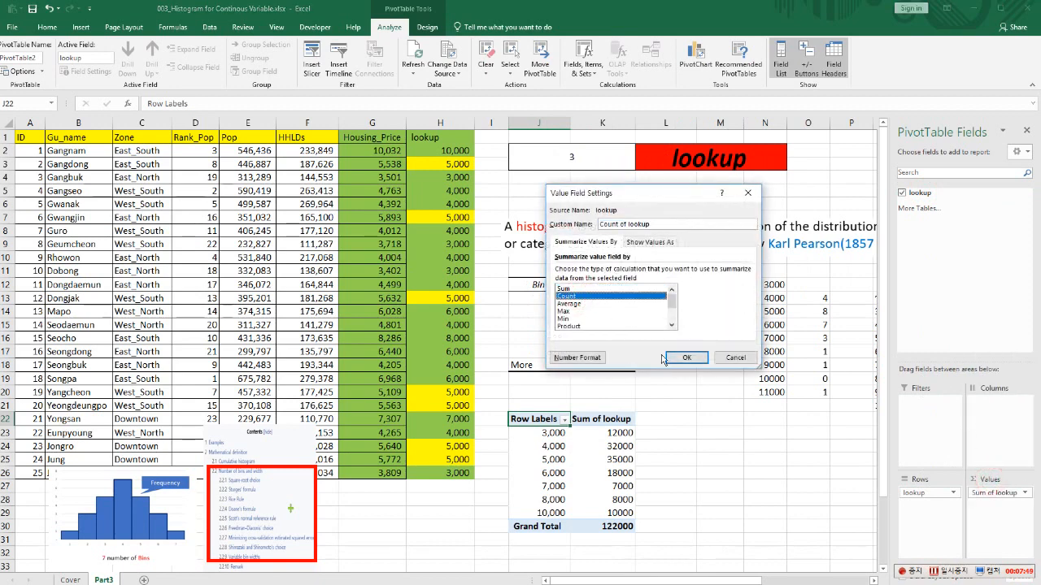
click(685, 357)
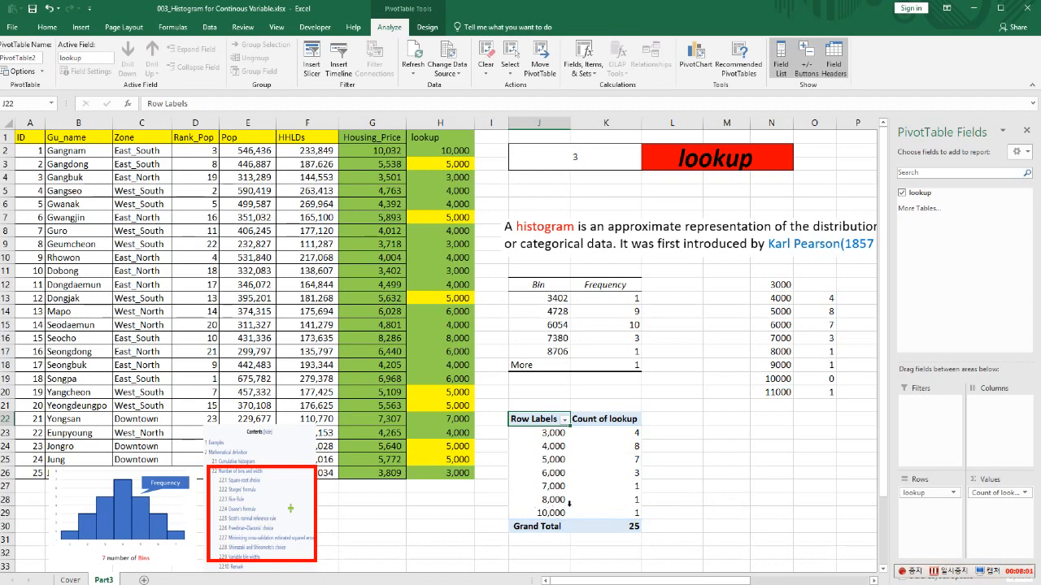
mouse_move(575, 501)
mouse_move(598, 513)
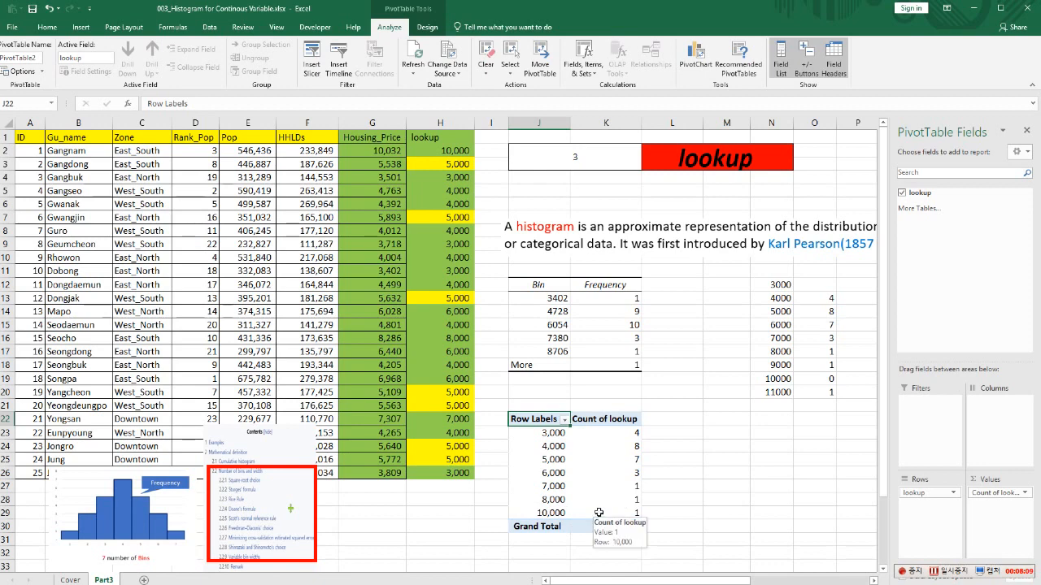
Set the method number in J2 to 4 for the pivot method
click(606, 166)
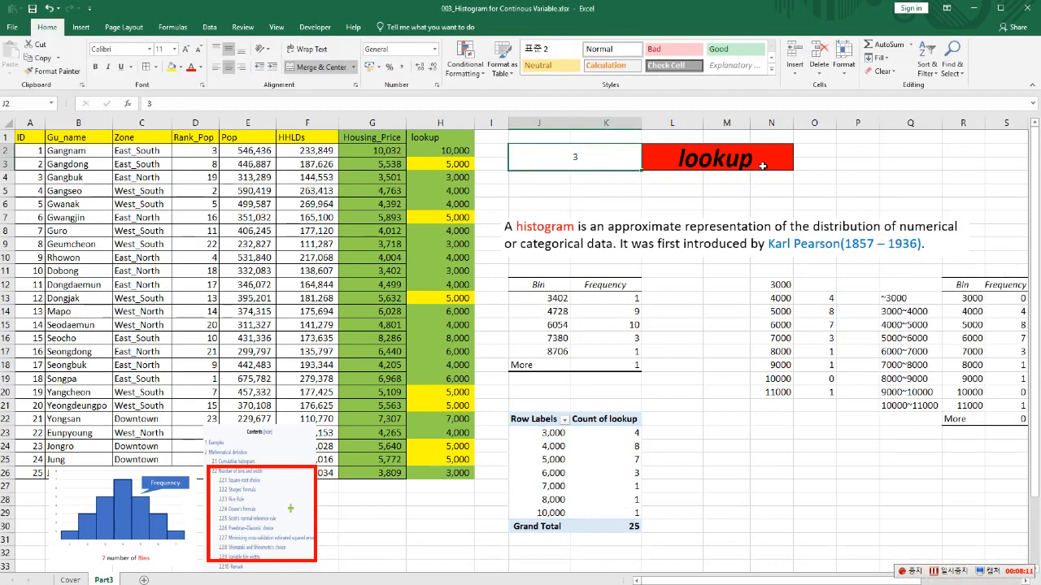
text(4)
key(Return)
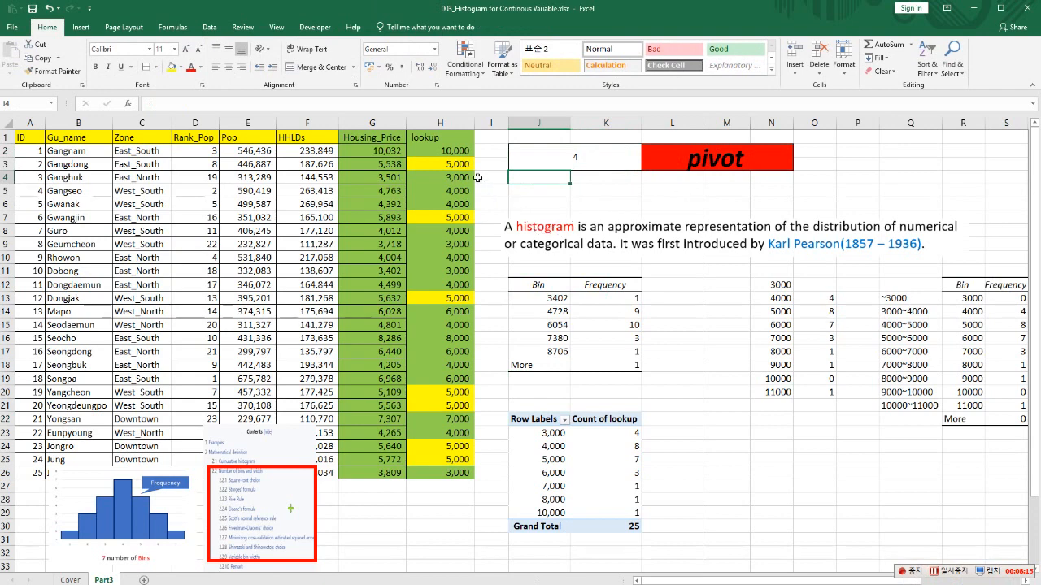
drag(424, 136, 469, 473)
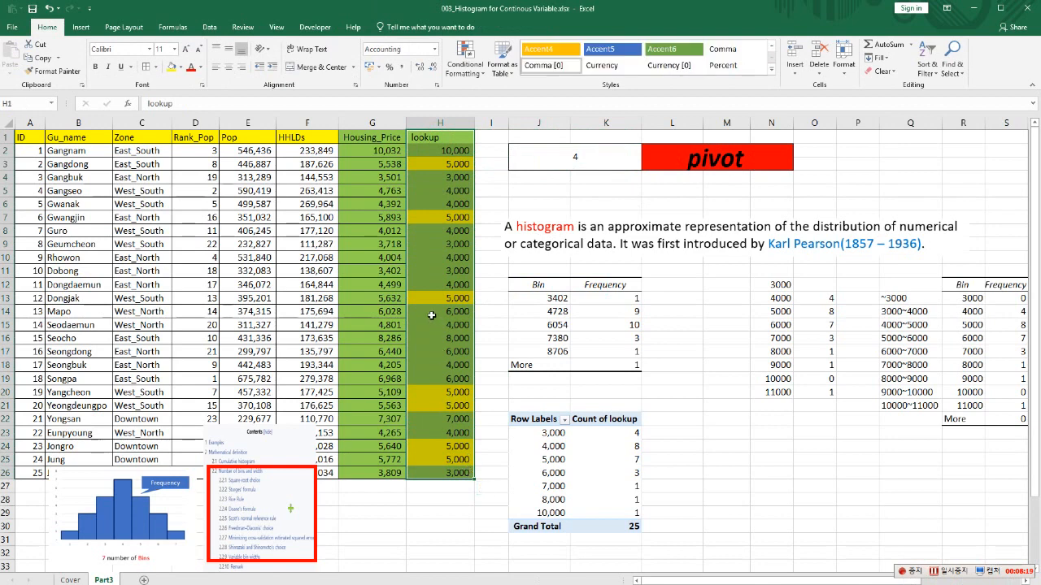
drag(372, 138, 378, 474)
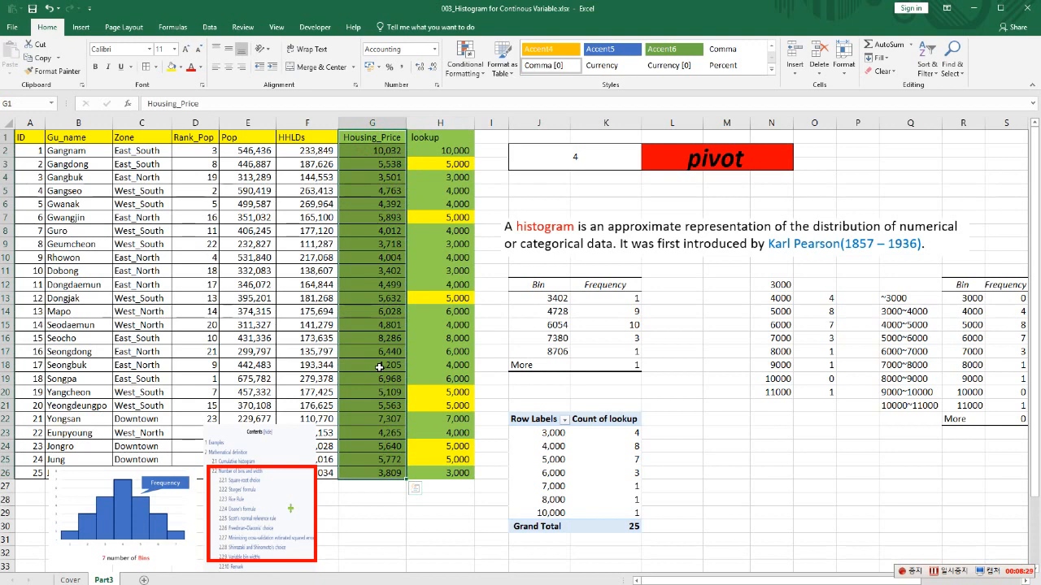
click(380, 234)
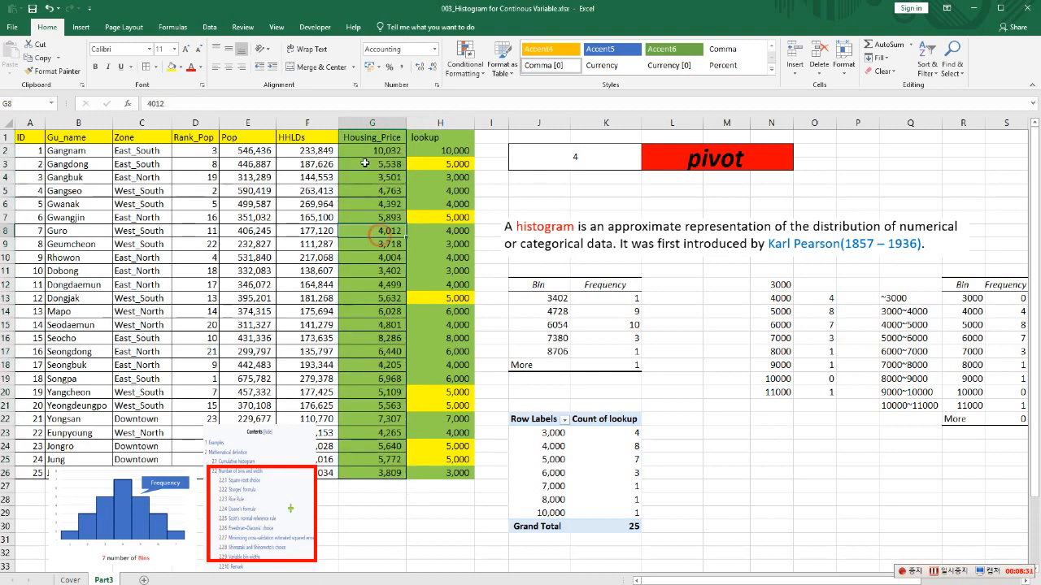
drag(360, 143, 379, 474)
Start a new PivotTable with the Housing_Price column Part3!$G$1:$G$26 as its source range
click(374, 365)
click(81, 27)
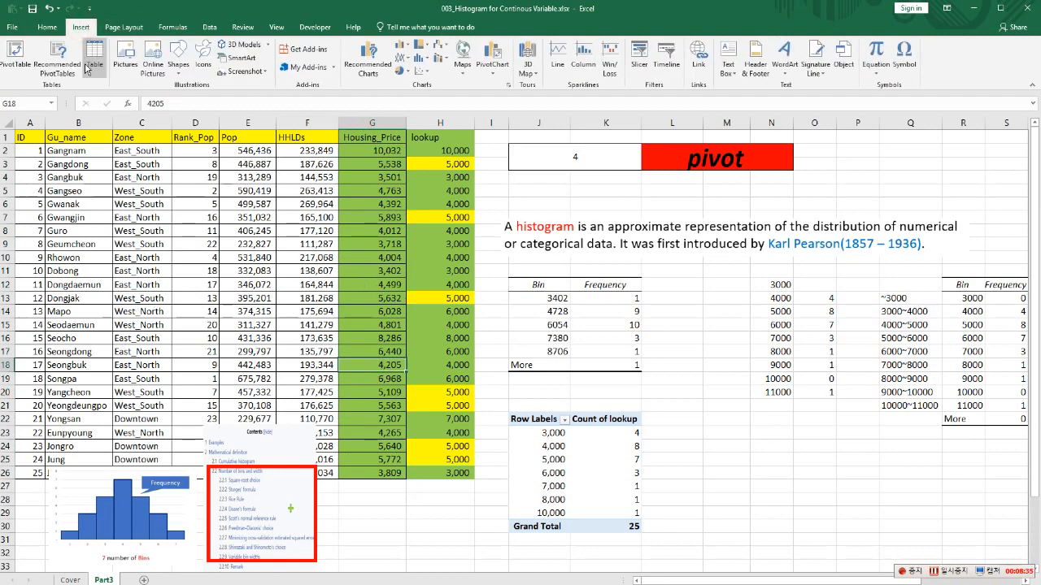
click(16, 56)
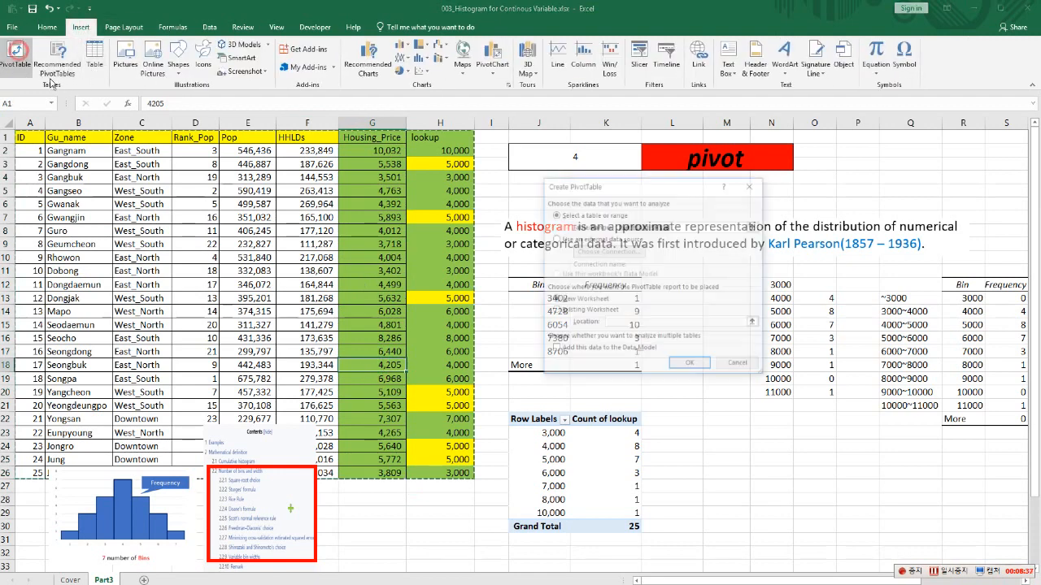
click(754, 227)
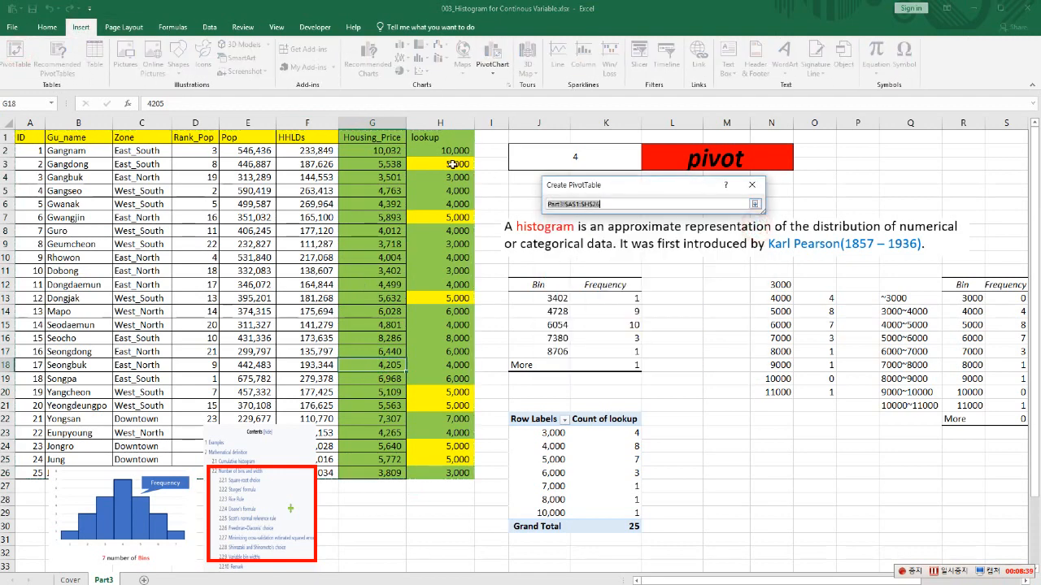
drag(375, 138, 375, 475)
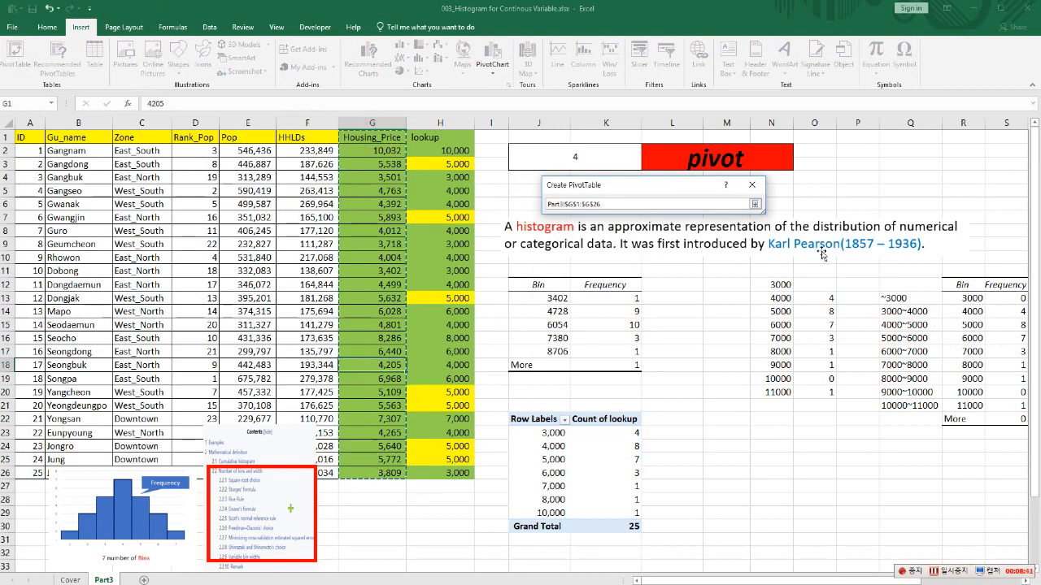
click(755, 204)
Place the PivotTable on the existing worksheet at Part3!$M$22 and add Housing_Price as its row field
click(590, 311)
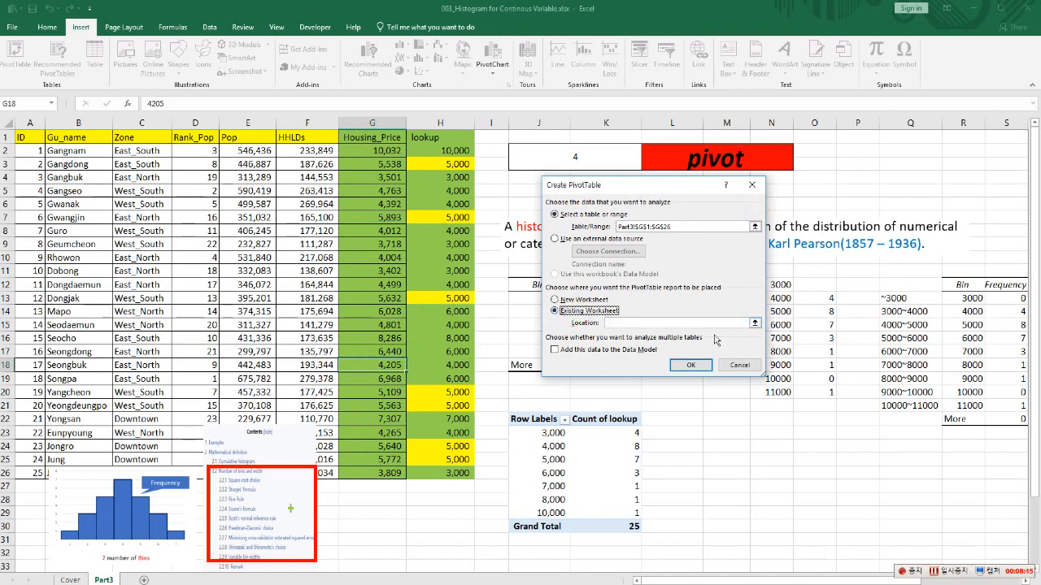
click(753, 325)
click(726, 419)
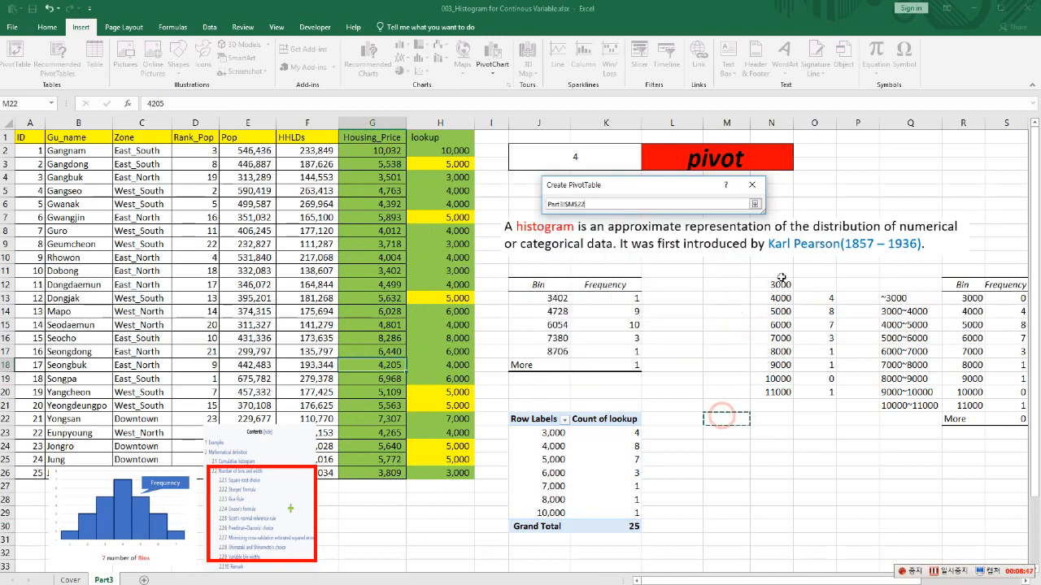
click(754, 204)
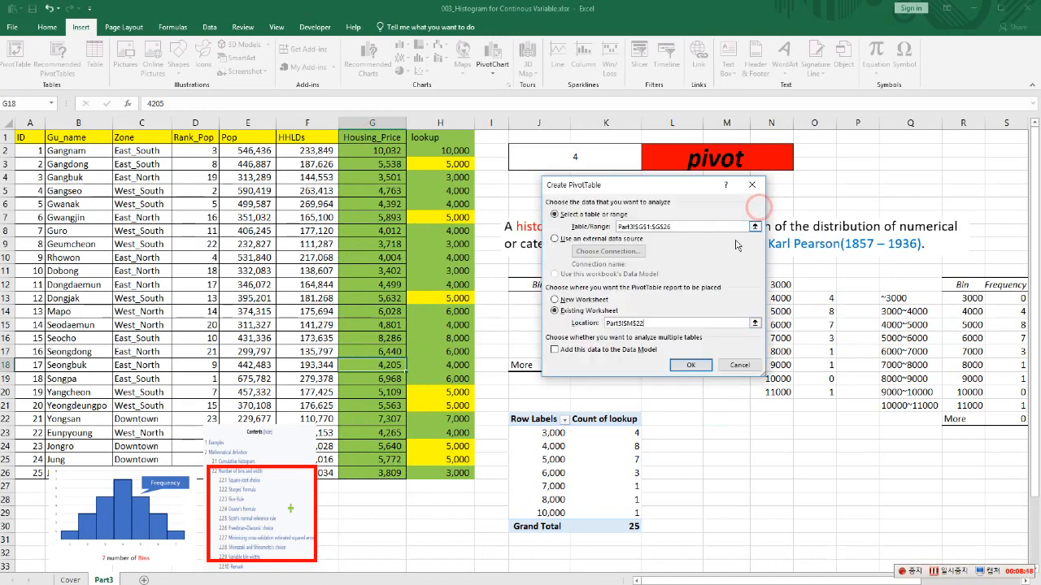
click(683, 366)
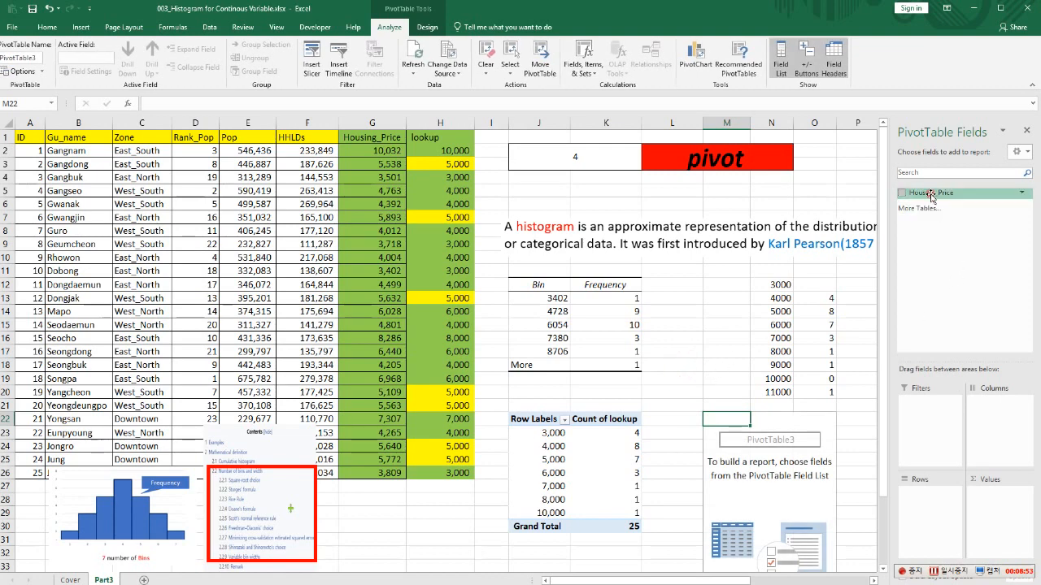
drag(930, 198, 935, 516)
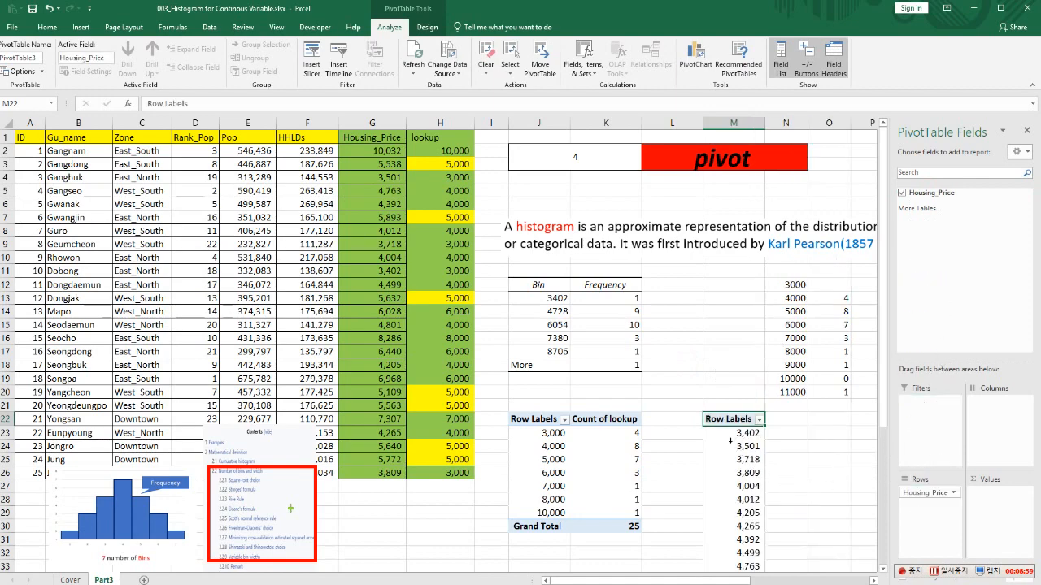
Group the Housing_Price row labels starting at 3000, ending at 11000, in intervals of 1000
scroll(729, 440, down, 6)
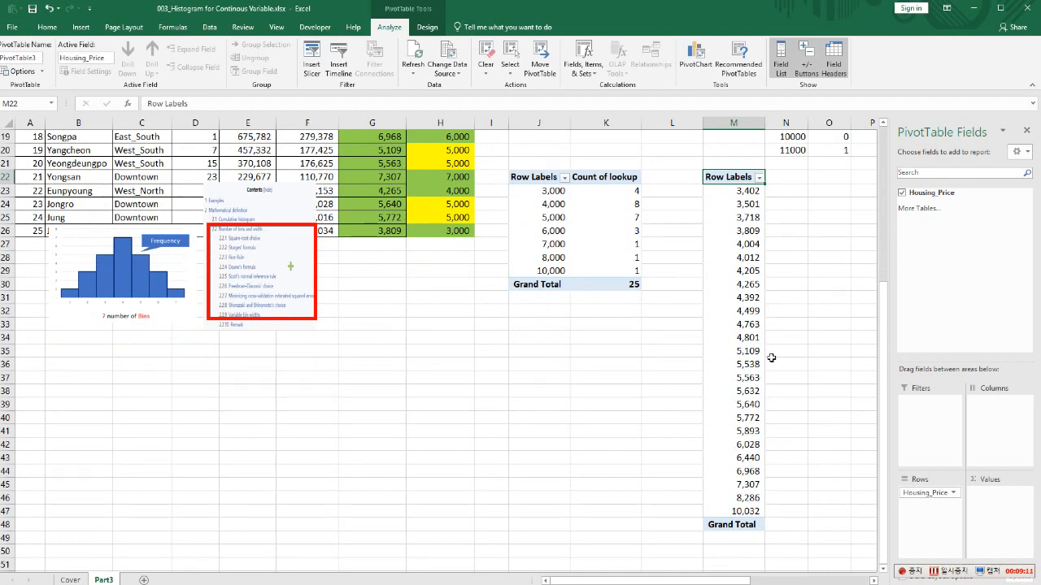
right_click(735, 257)
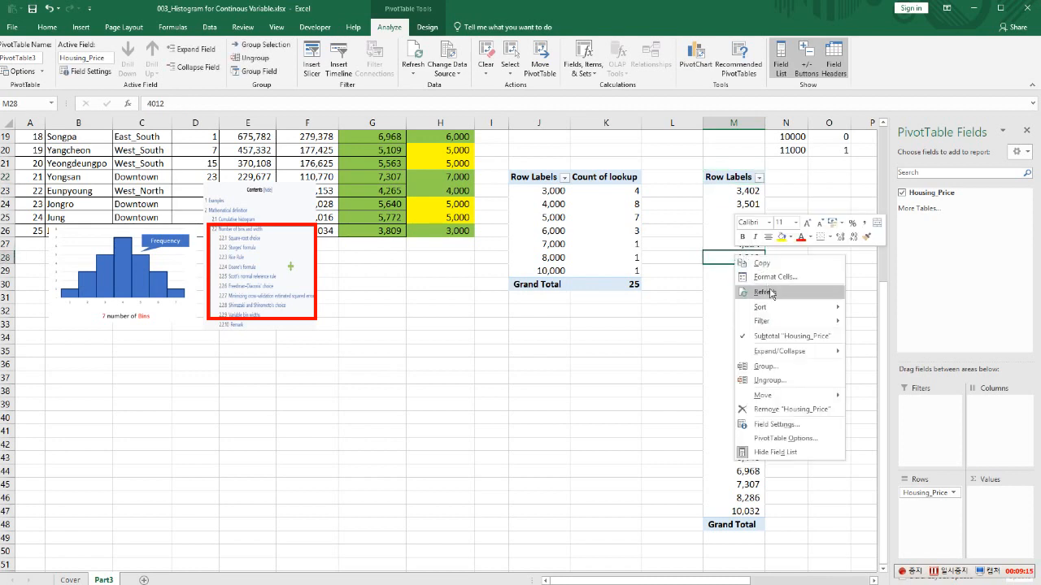
click(765, 366)
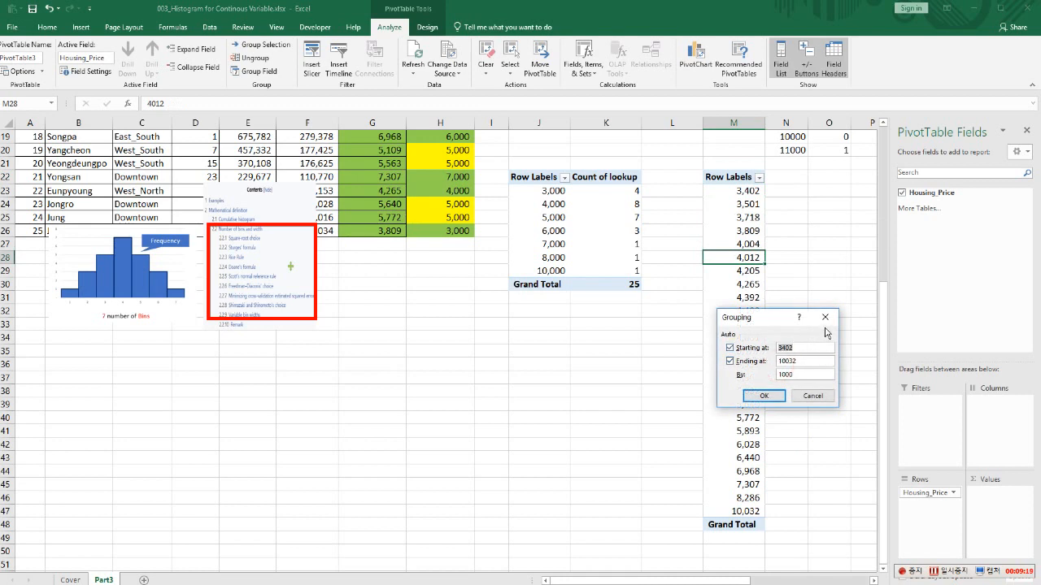
text(3)
drag(813, 361, 761, 364)
text(1)
click(764, 396)
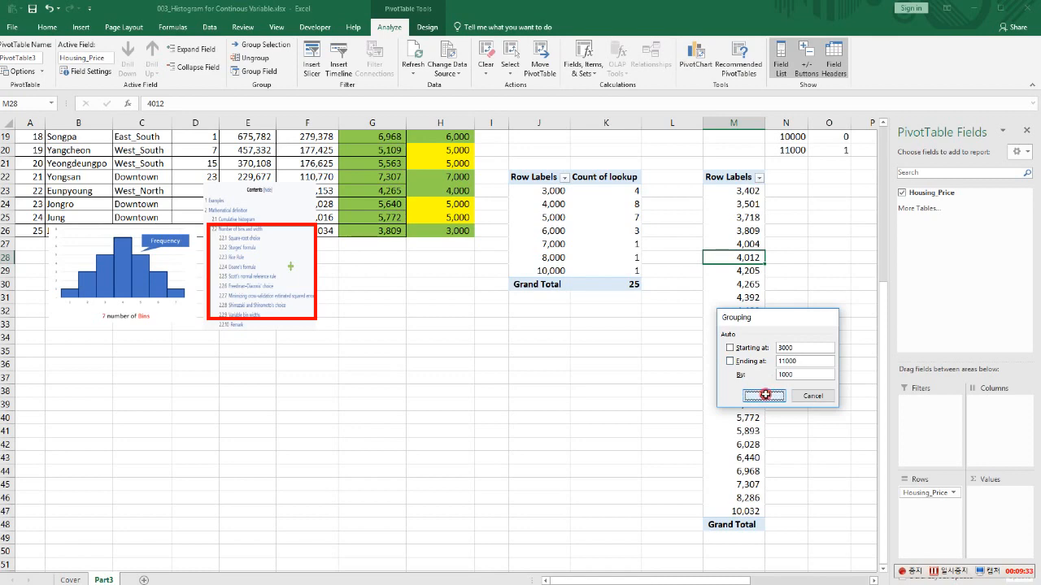
Add Housing_Price to the values of the grouped PivotTable as a count
scroll(780, 357, up, 1)
scroll(780, 357, up, 3)
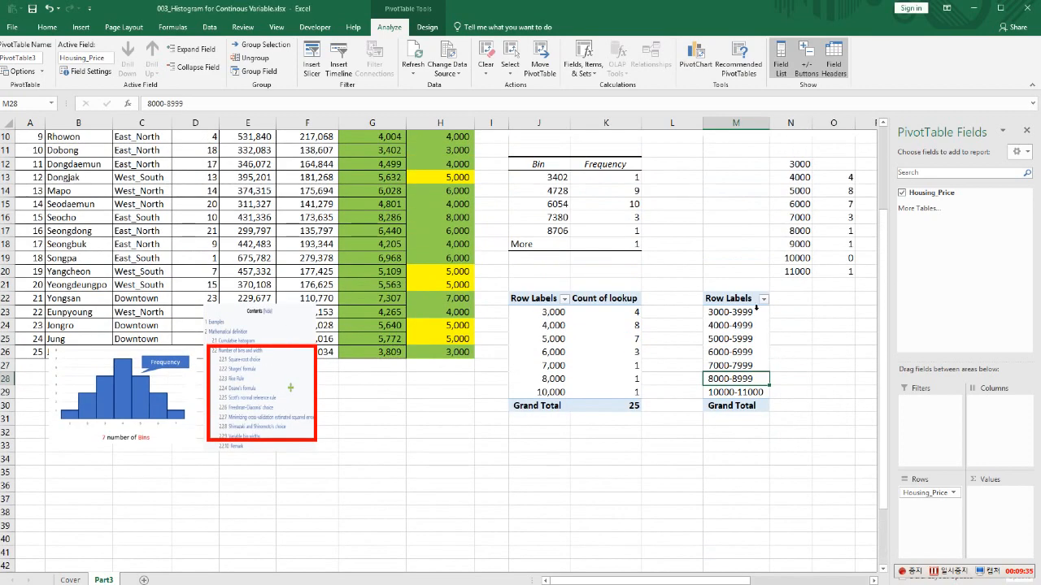
drag(935, 193, 991, 514)
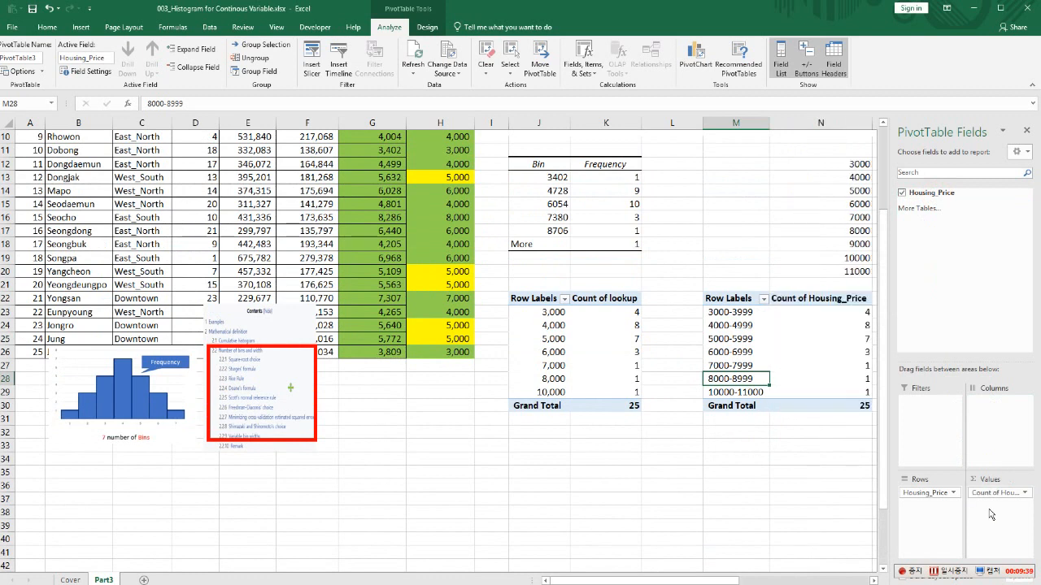
Compare the counts per interval in the Housing_Price PivotTable with those in the lookup PivotTable
click(821, 313)
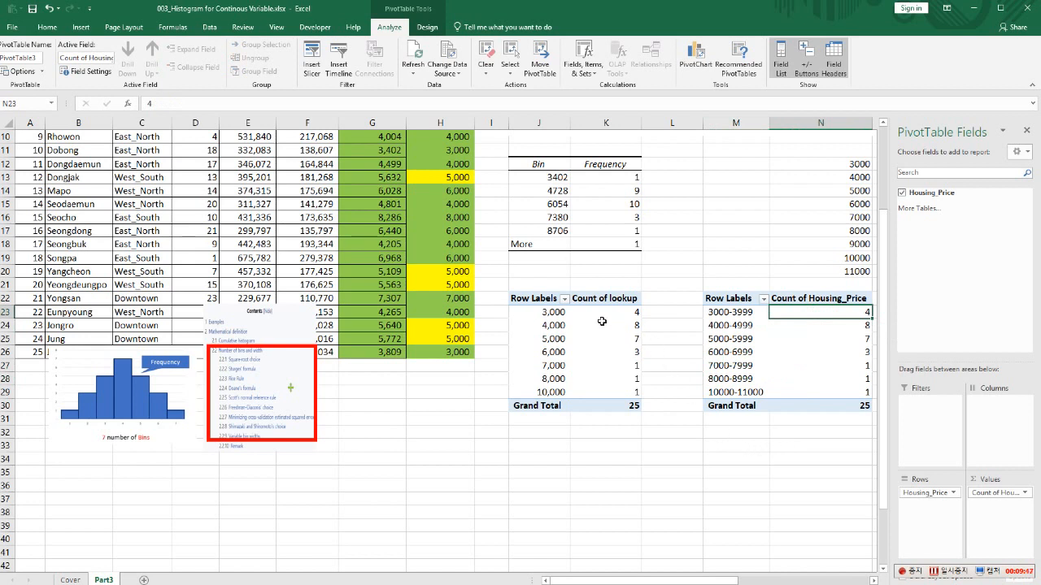
drag(598, 312, 606, 392)
click(529, 352)
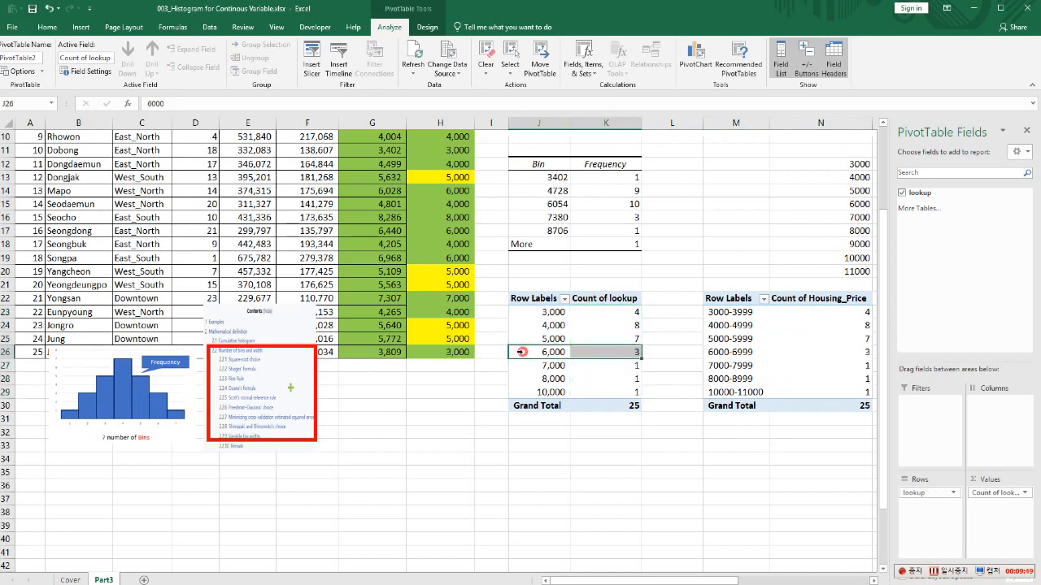
drag(828, 321, 831, 399)
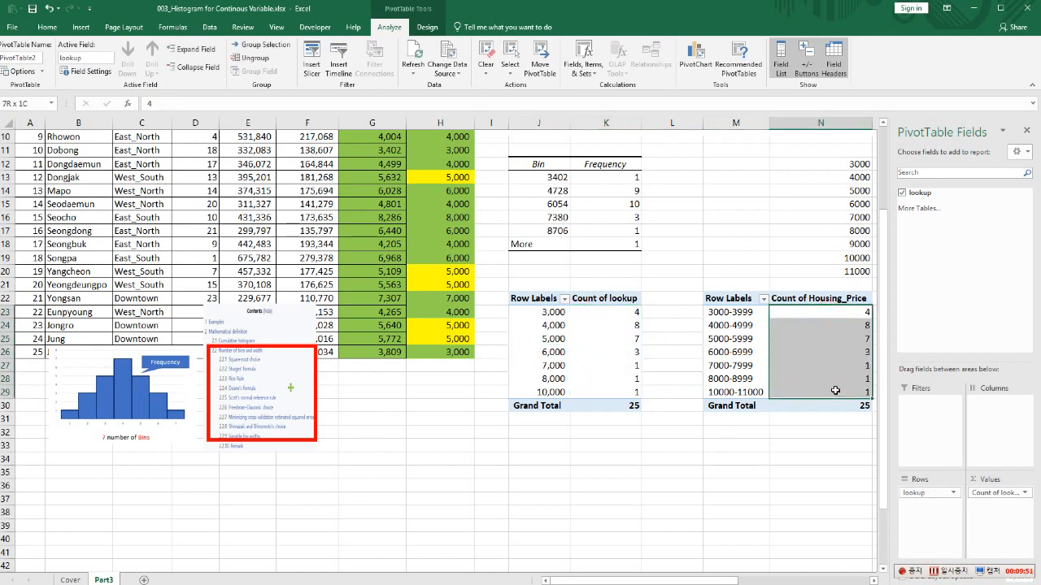
drag(622, 315, 607, 392)
click(544, 354)
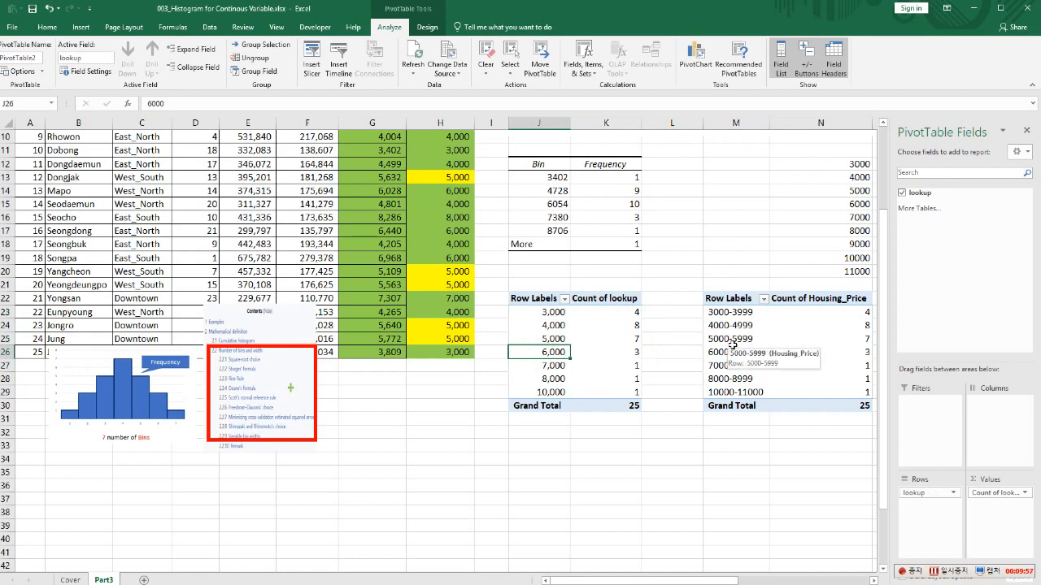
scroll(735, 323, up, 3)
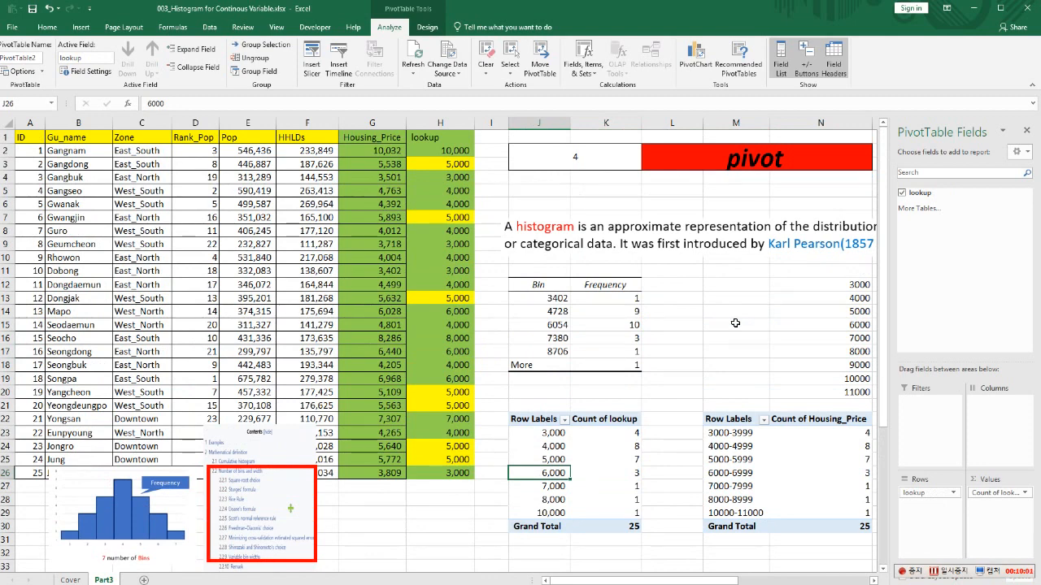
Set the method number in J2 to 1 for the Add-in method
click(592, 154)
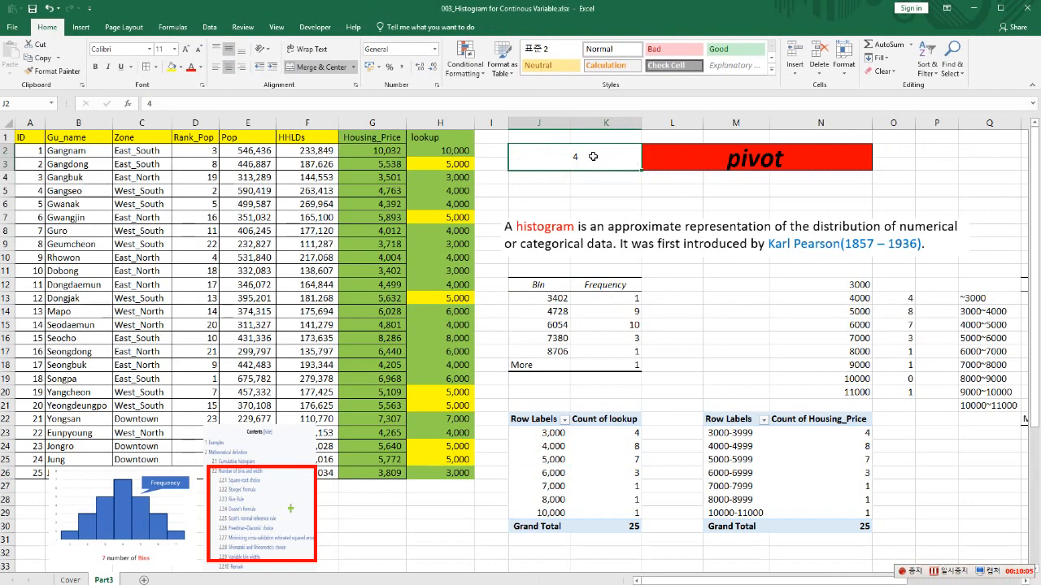
key(BackSpace)
text(1)
key(Return)
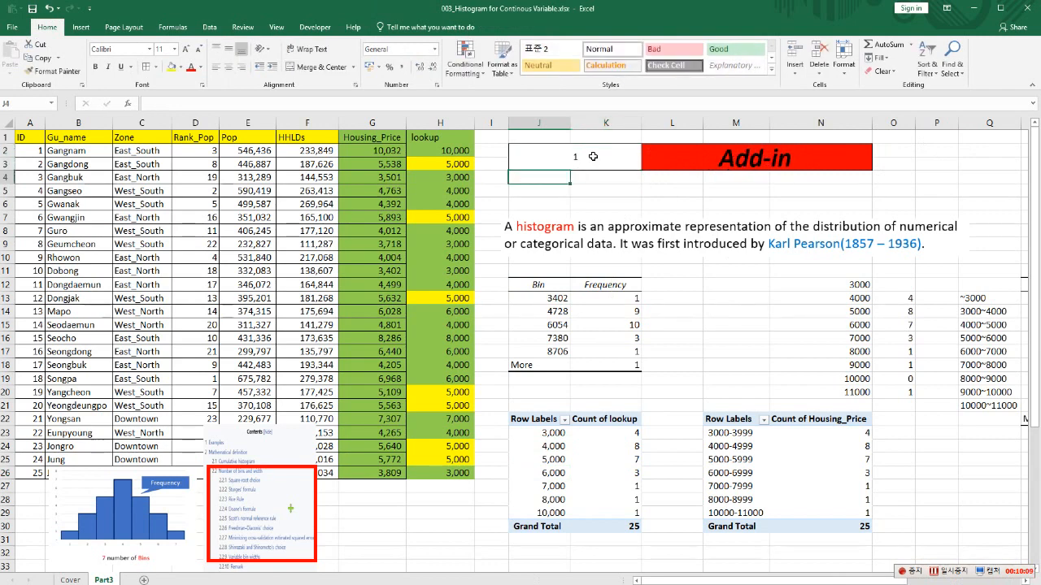
Set the method number in J2 to 2 for the Countifs method
click(593, 156)
text(2)
key(Return)
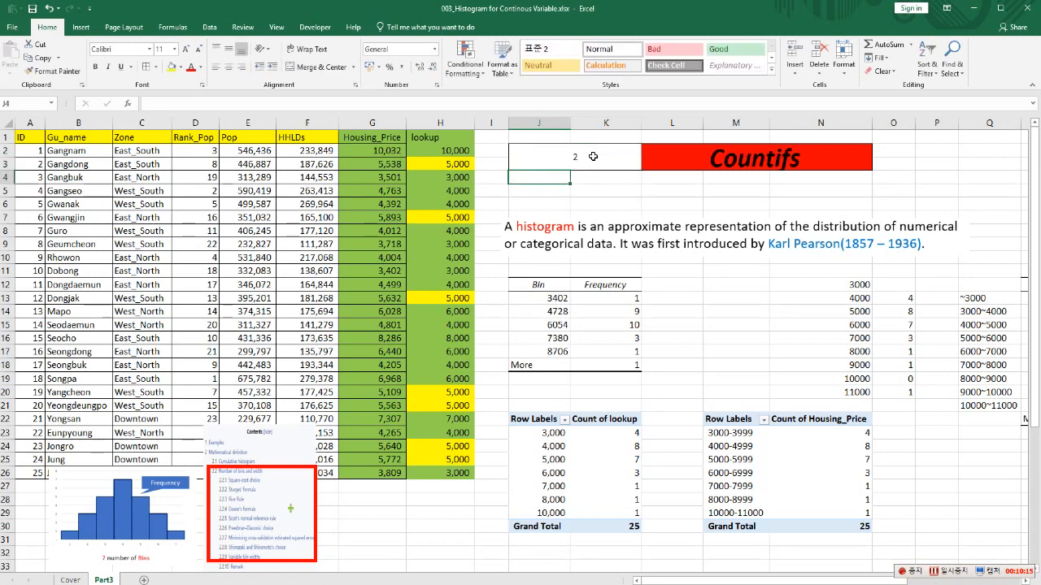
Set the method number in J2 to 3 for the lookup method and select the lookup values in H2:H26
click(593, 157)
text(3)
key(Return)
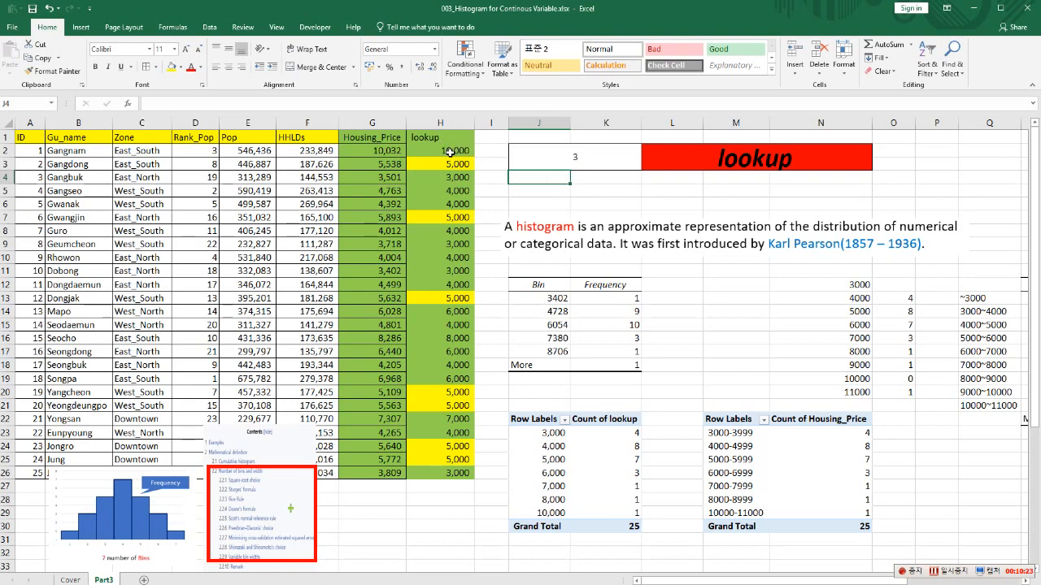
drag(450, 152, 430, 467)
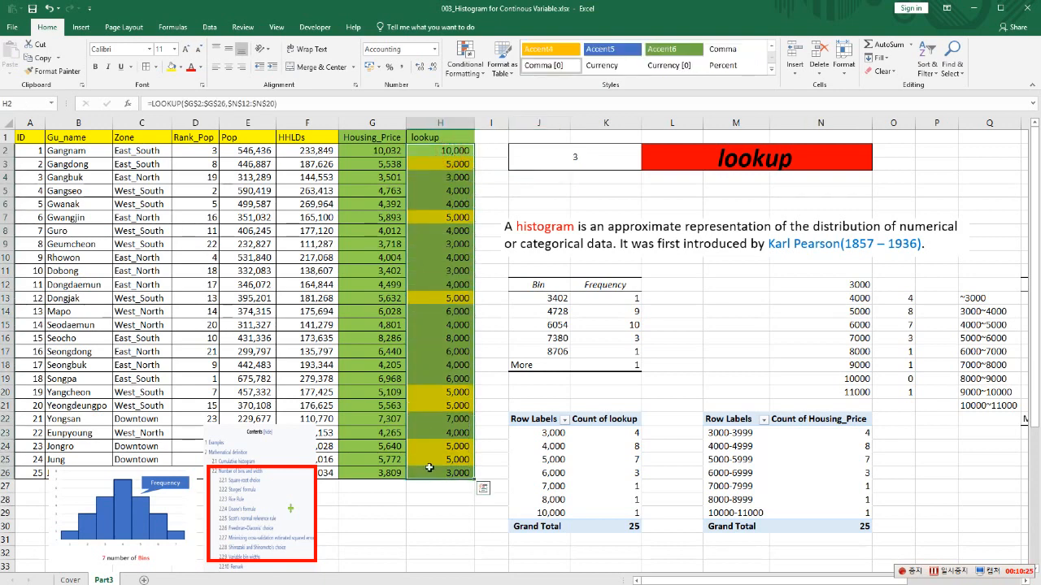
Set the method number in J2 to 4 for the pivot method
click(606, 162)
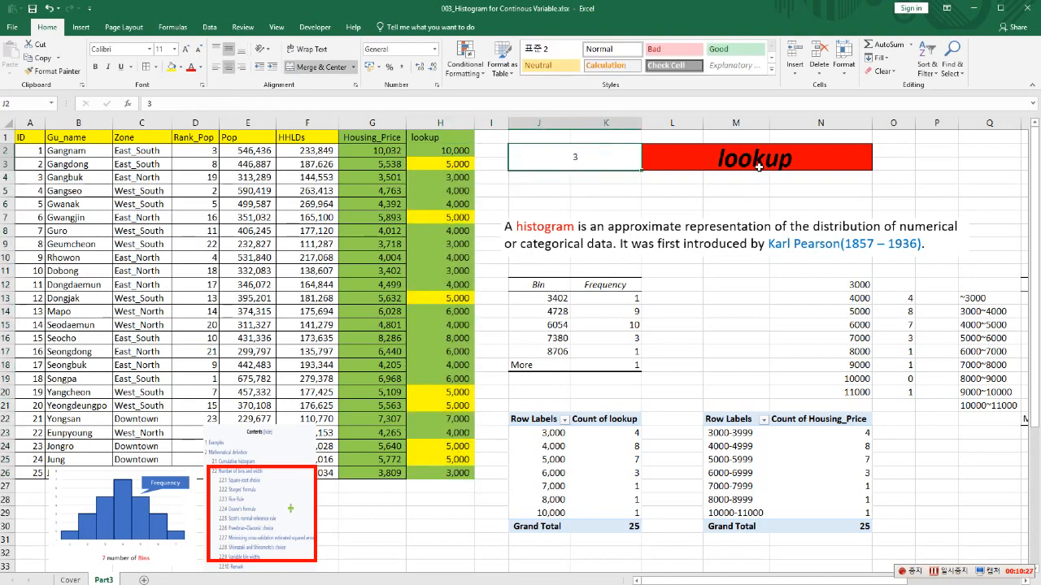
text(4)
key(Return)
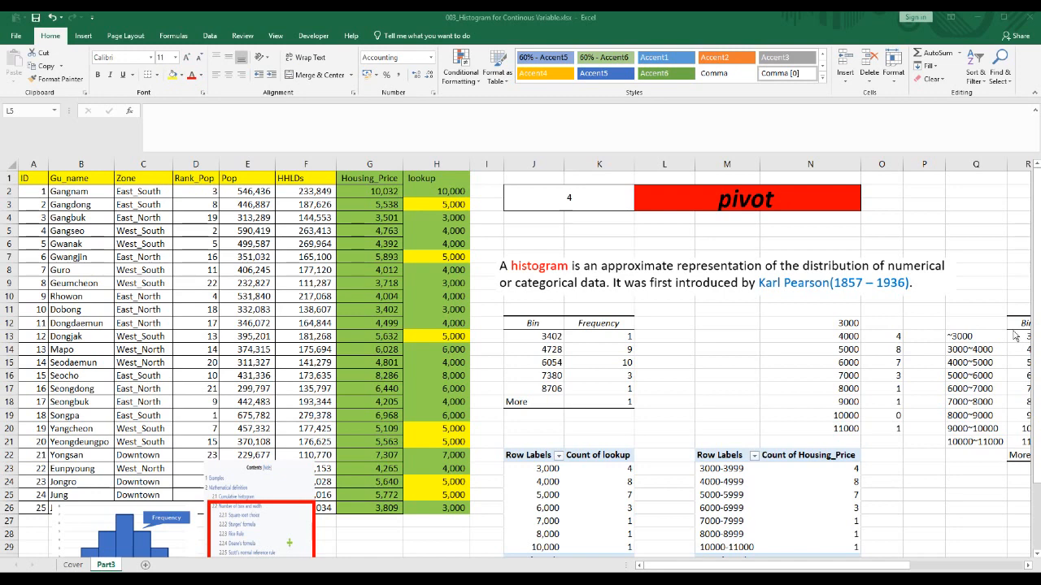
Insert an empty 2-D clustered column chart and move it just below the method banner, over columns J to N
click(82, 36)
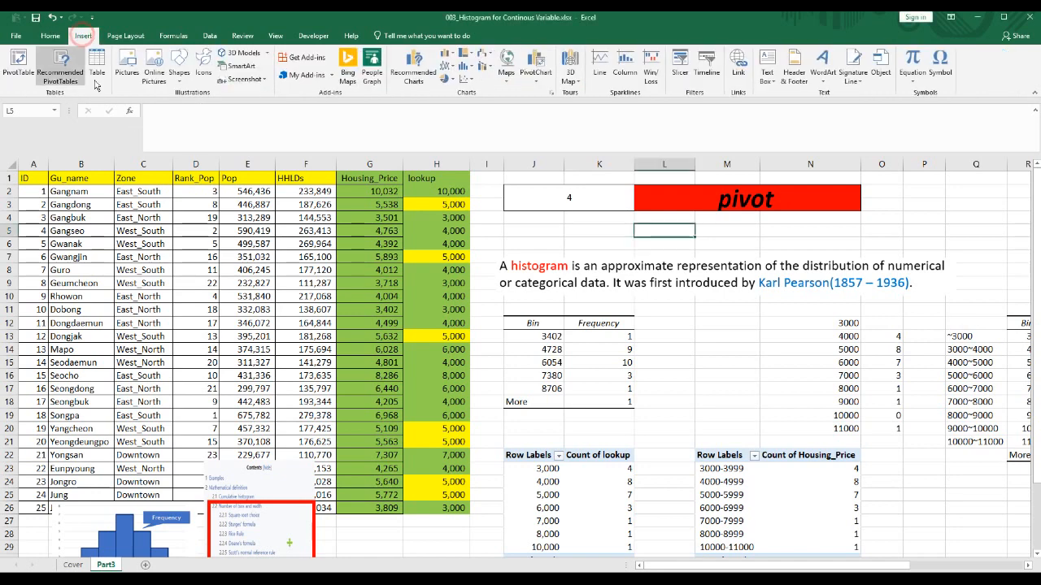
click(447, 56)
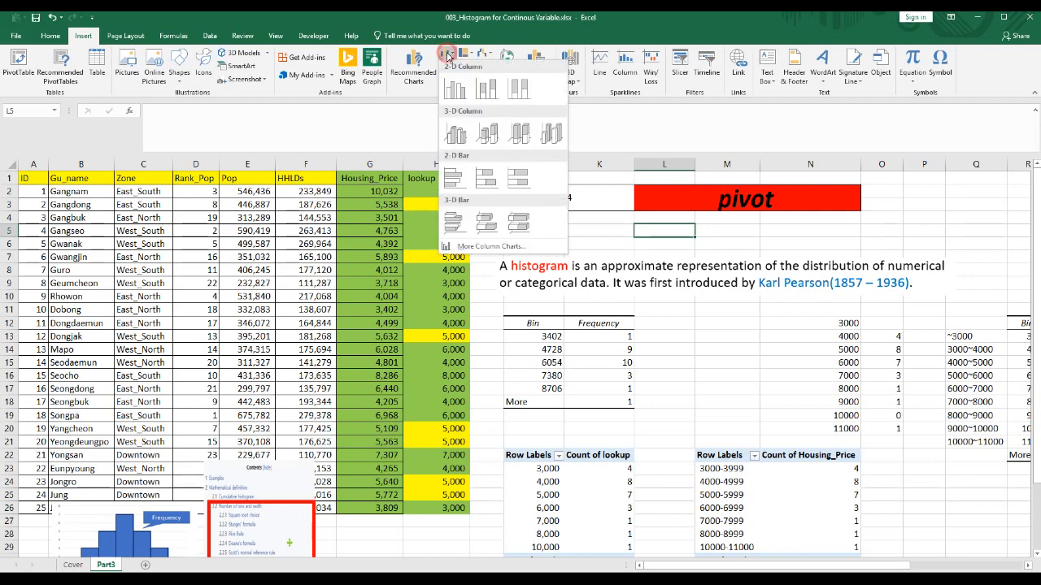
click(454, 88)
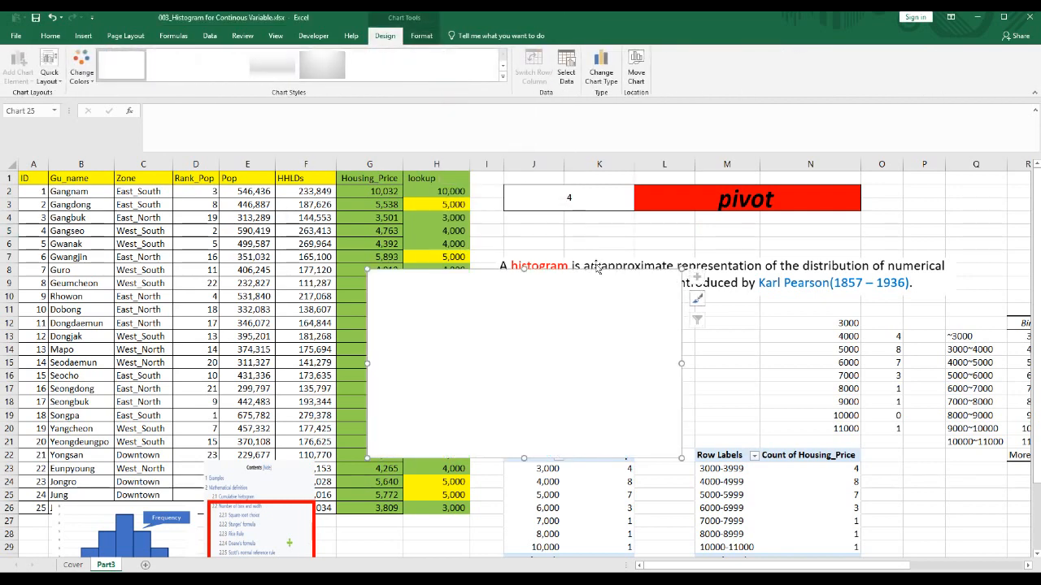
drag(598, 269, 779, 233)
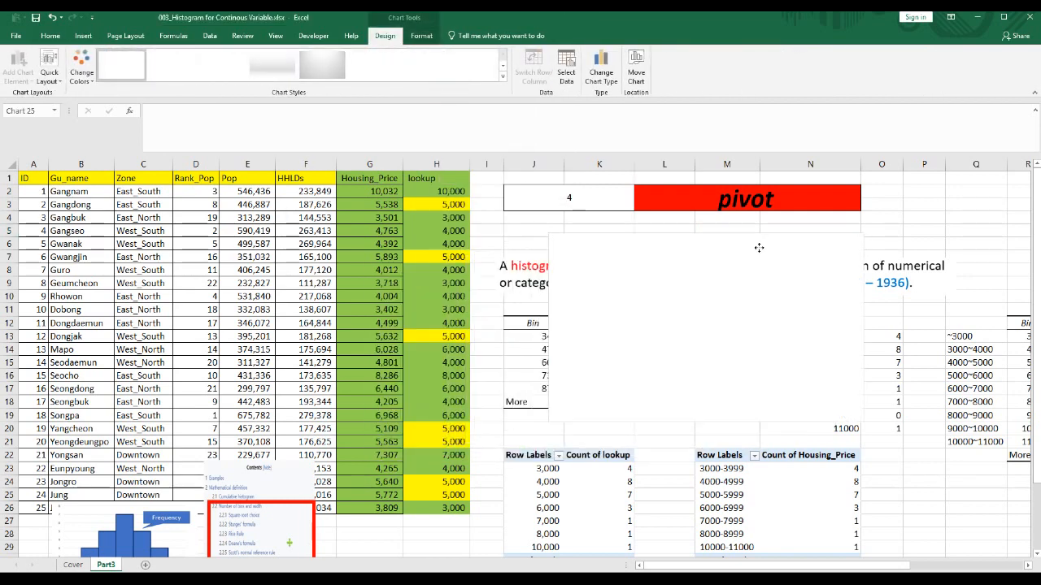
Fill the Frequency values in S13:S21 with yellow
click(947, 298)
click(977, 301)
key(Right)
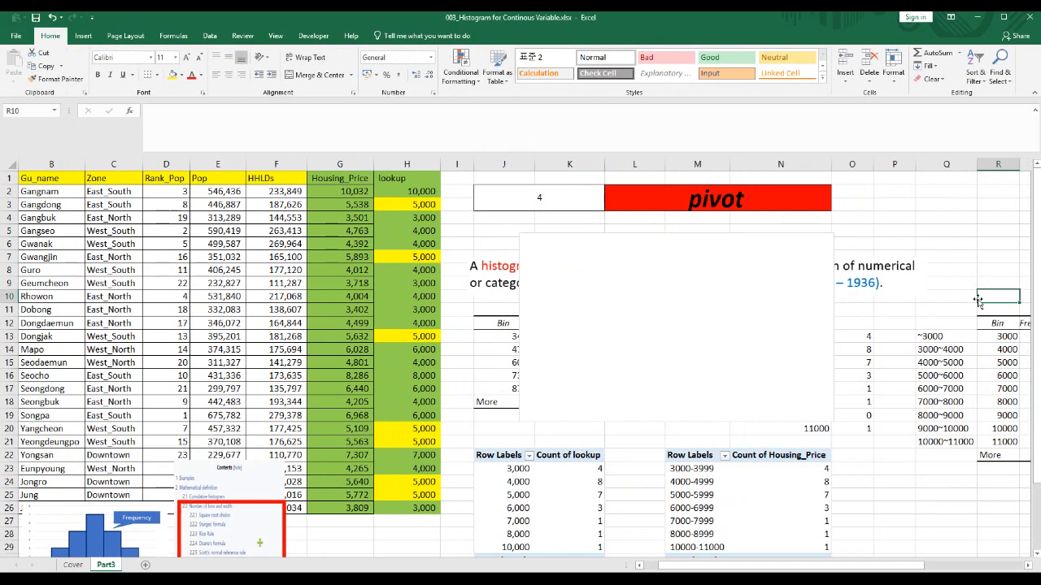
scroll(977, 301, right, 3)
drag(915, 336, 914, 443)
click(172, 74)
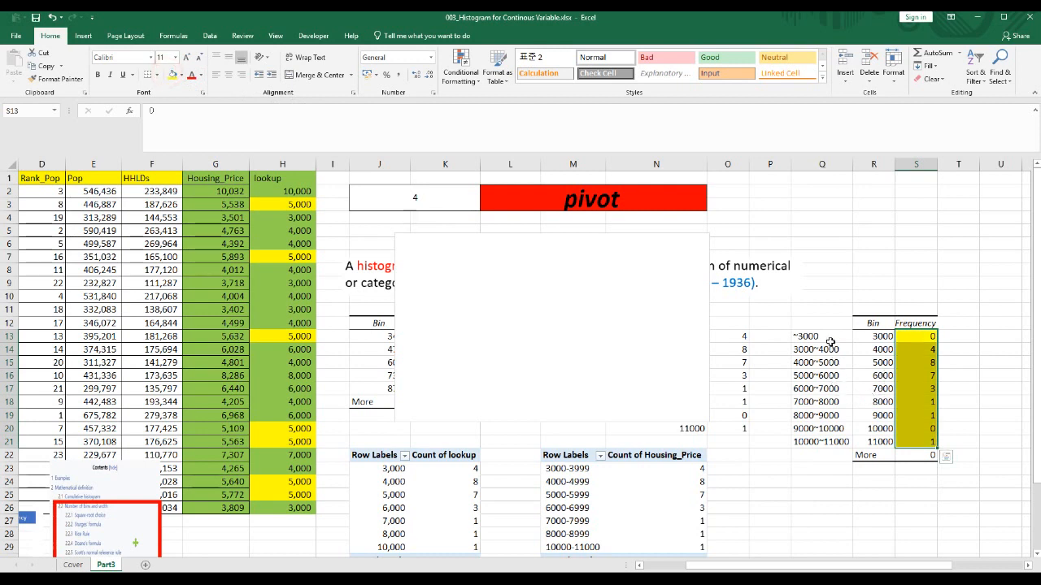
Set the empty chart's data range to the Frequency values in S13:S21
drag(827, 336, 829, 441)
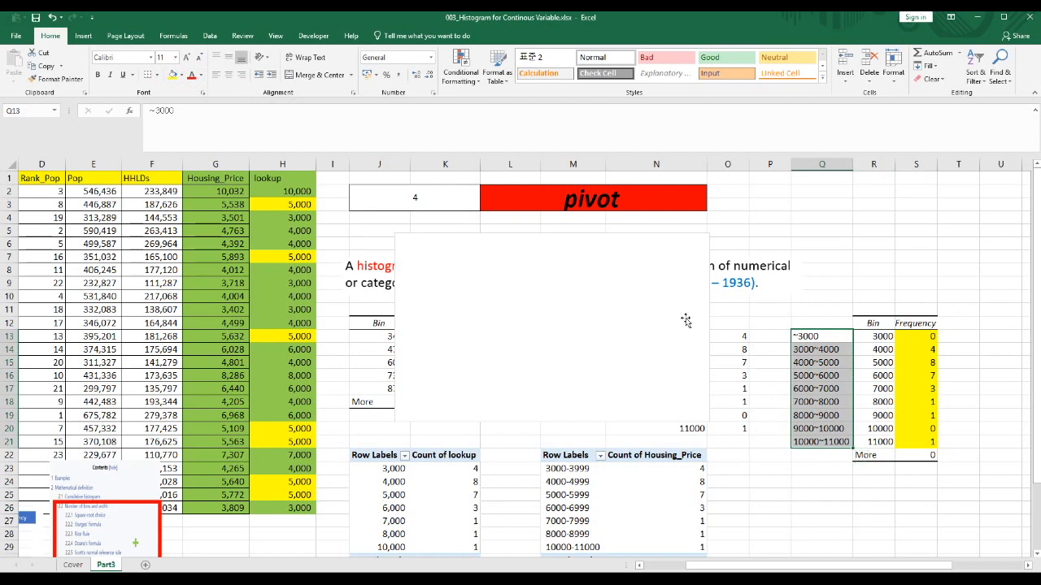
click(615, 273)
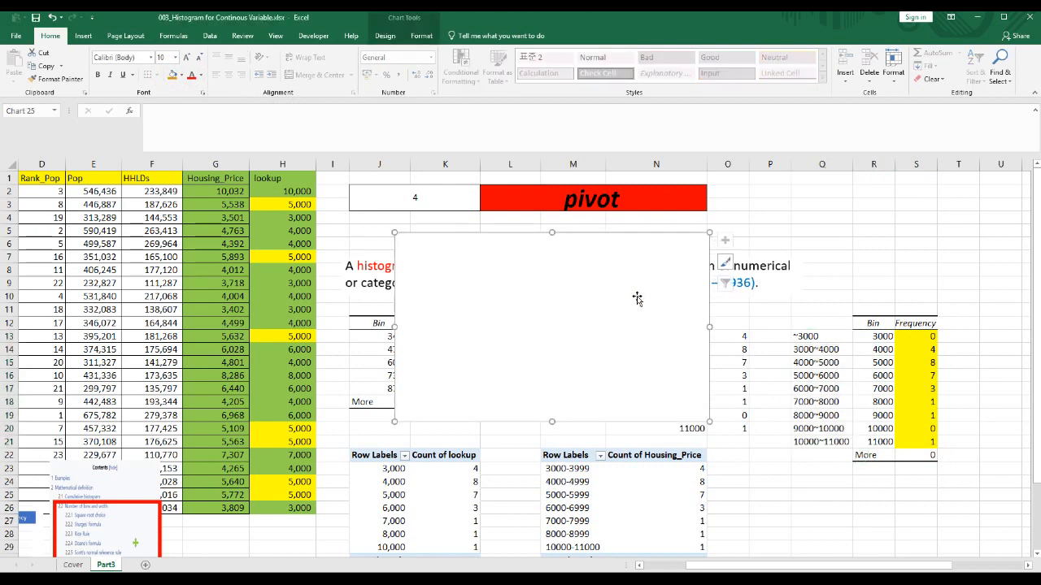
right_click(590, 300)
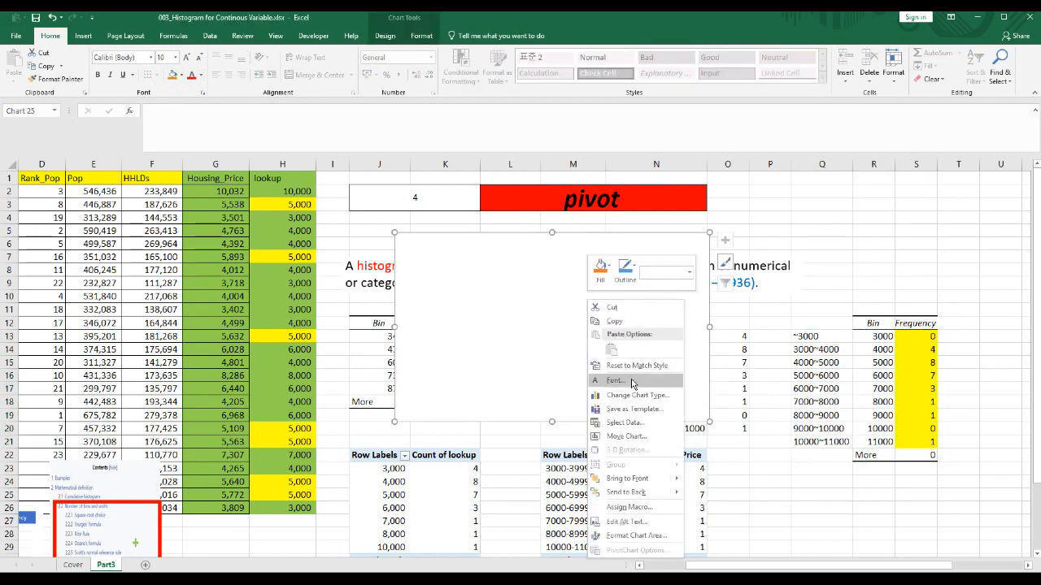
click(630, 422)
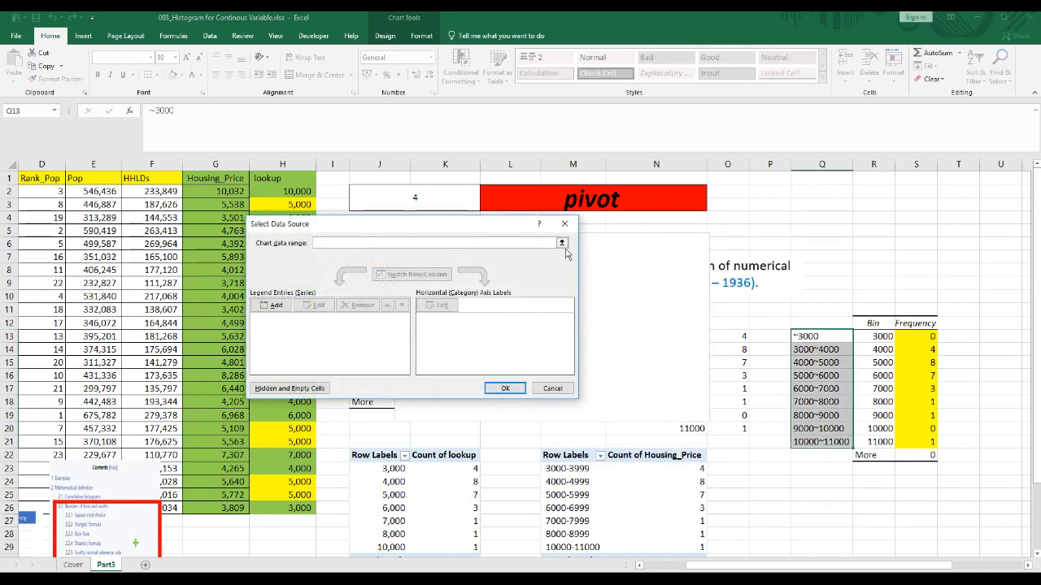
click(561, 242)
drag(918, 335, 922, 441)
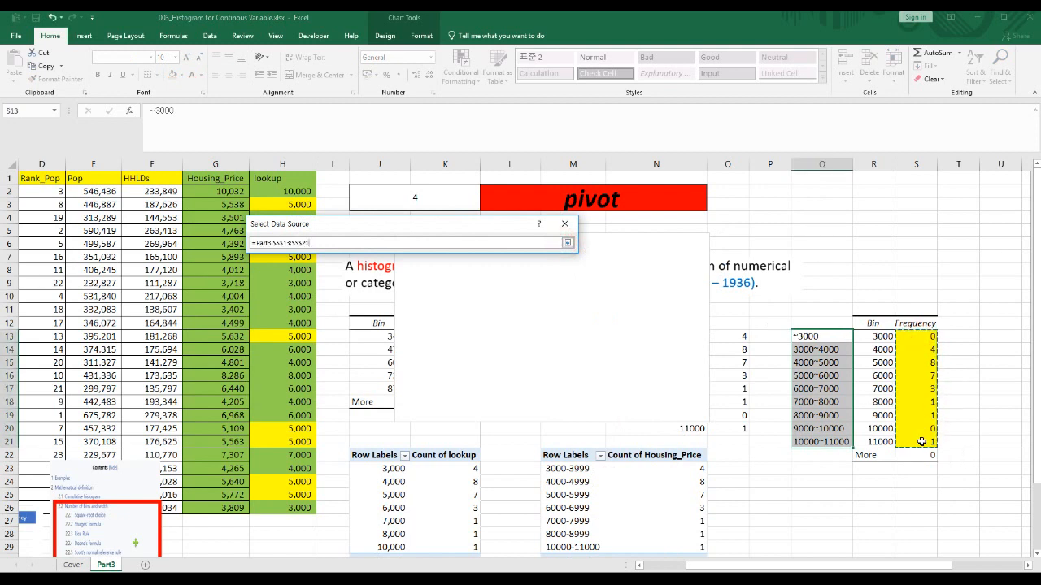
click(568, 244)
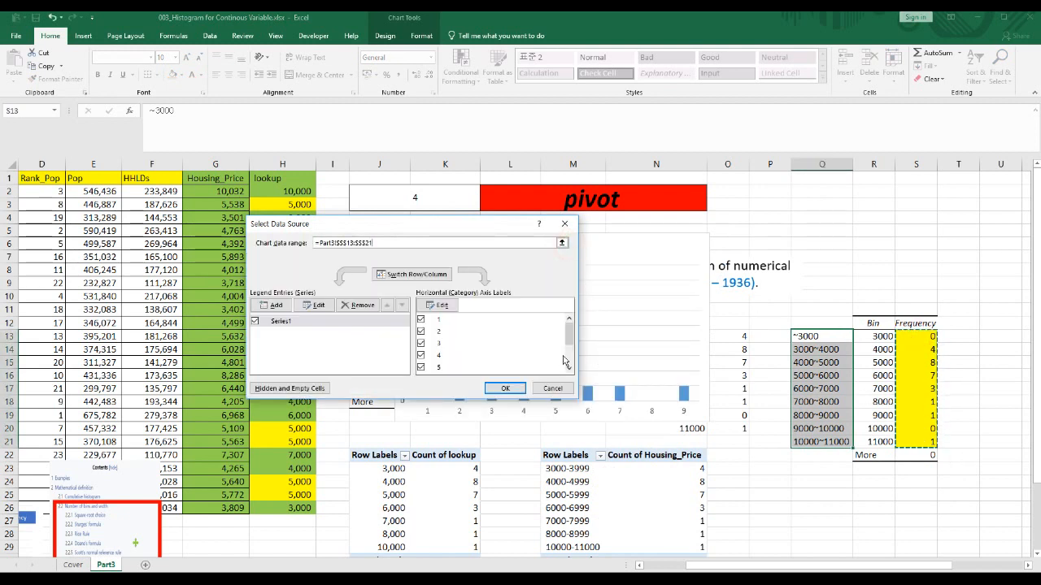
Set the chart's horizontal axis labels to the interval names in Q13:Q21 and delete the chart title
click(436, 305)
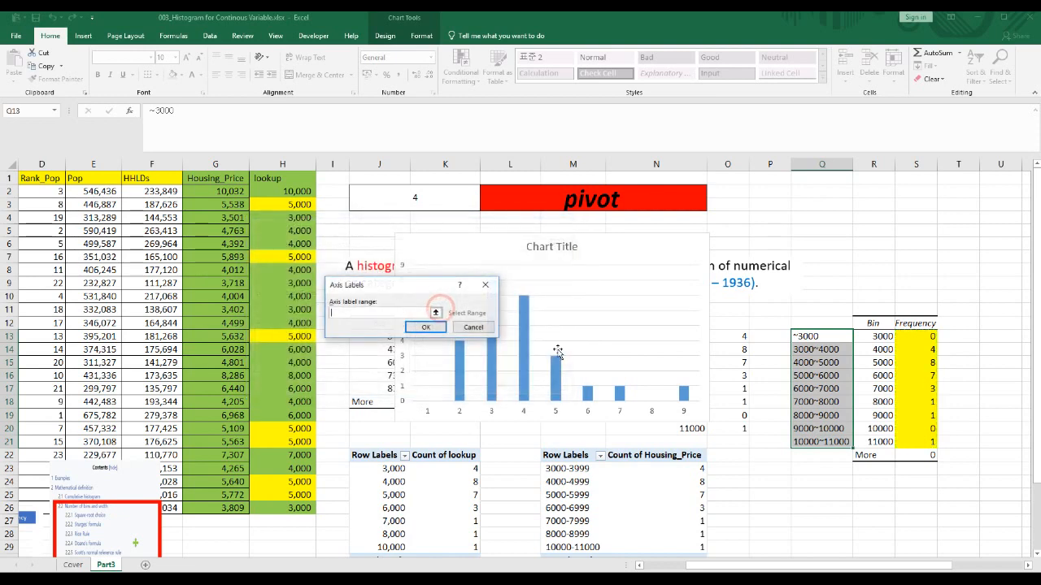
drag(803, 336, 790, 439)
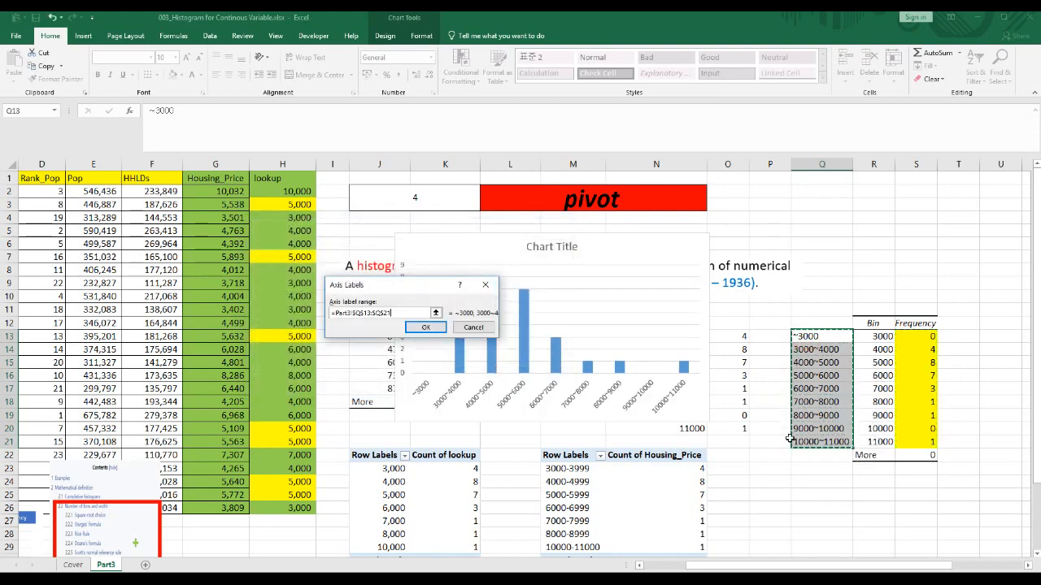
click(425, 327)
click(505, 388)
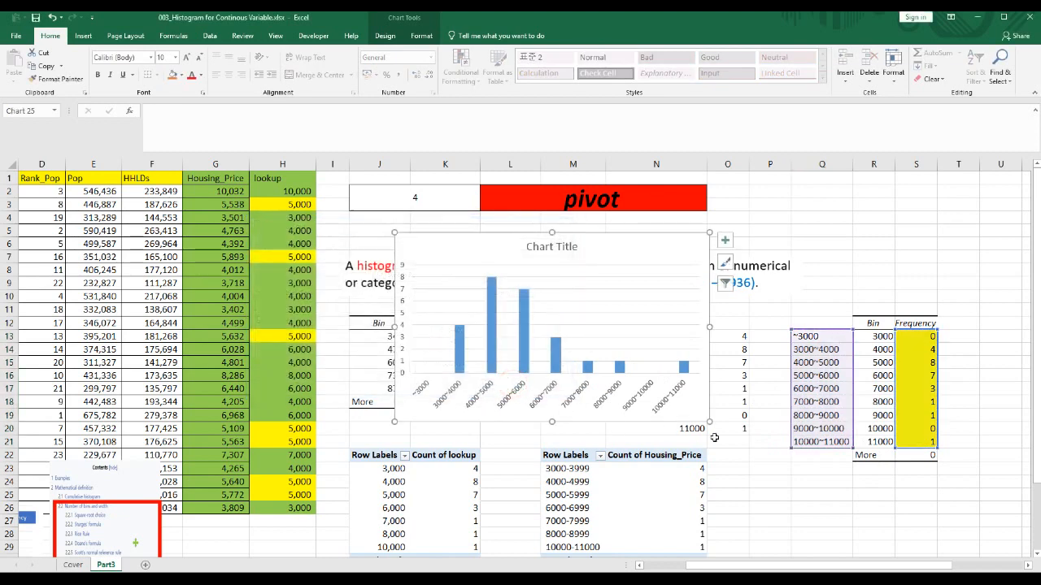
click(569, 246)
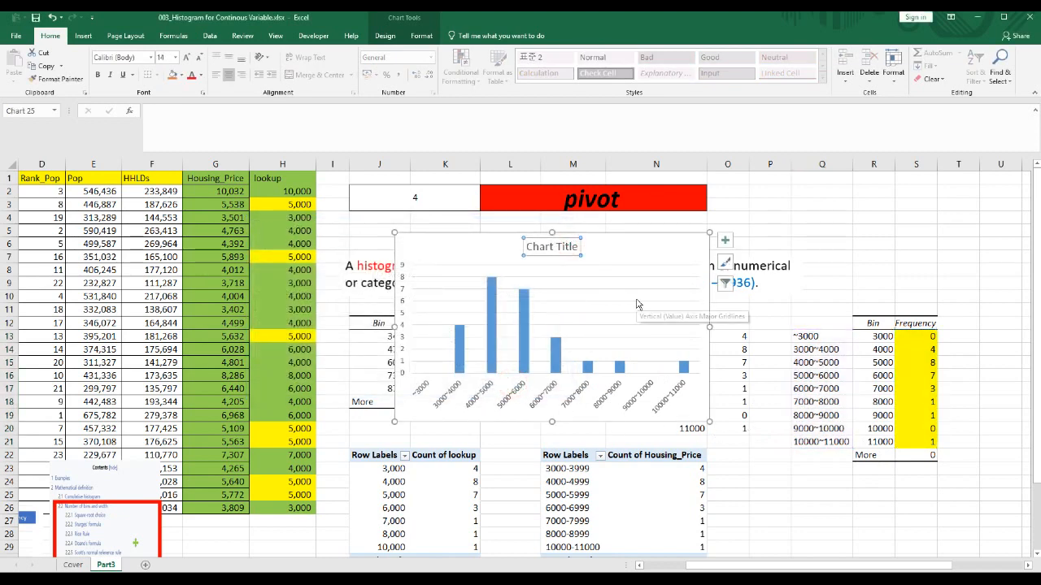
key(Delete)
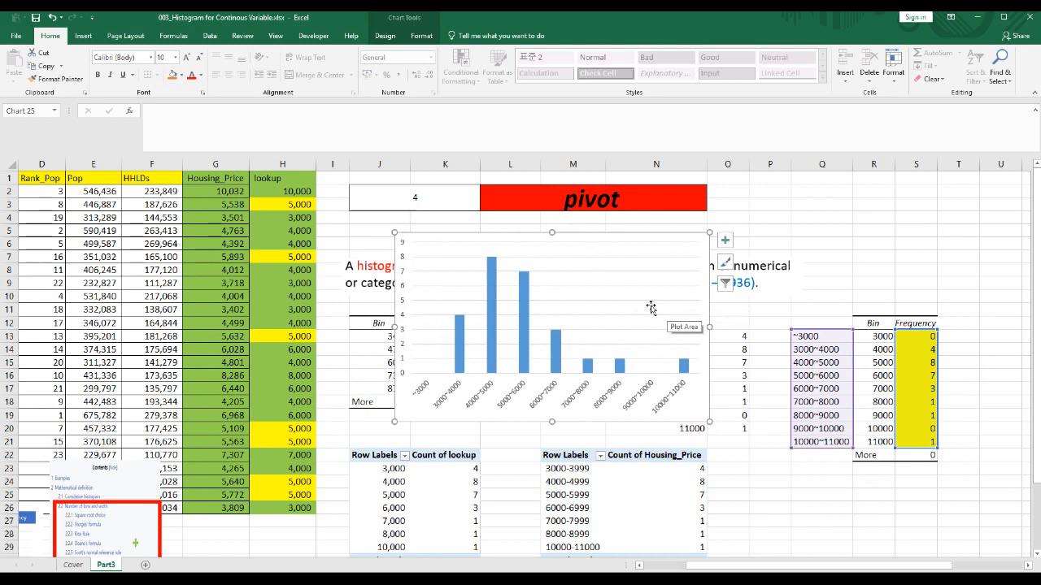
Set the column series' overlap and gap width both to 0%
click(505, 322)
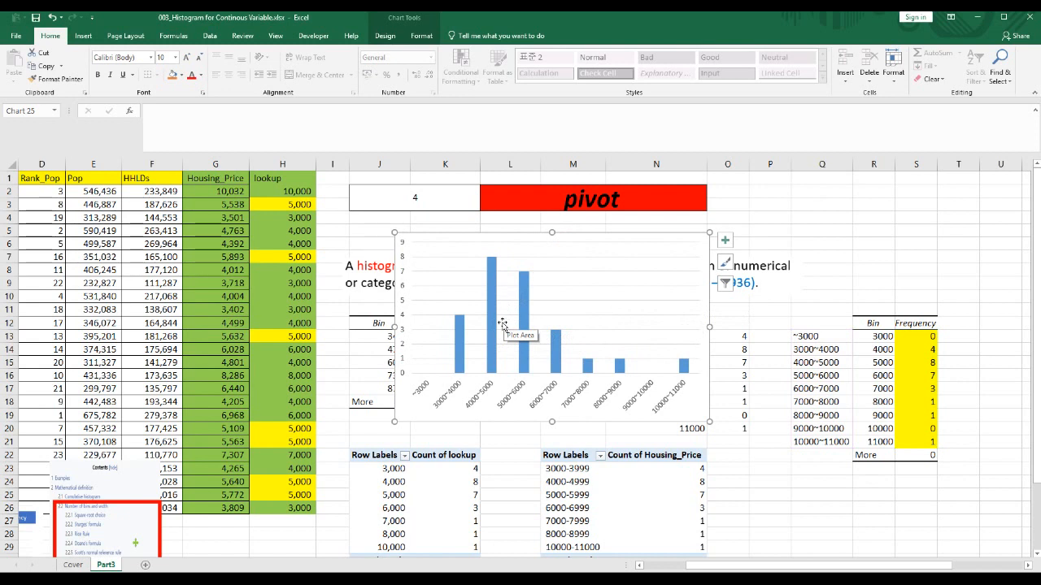
click(495, 329)
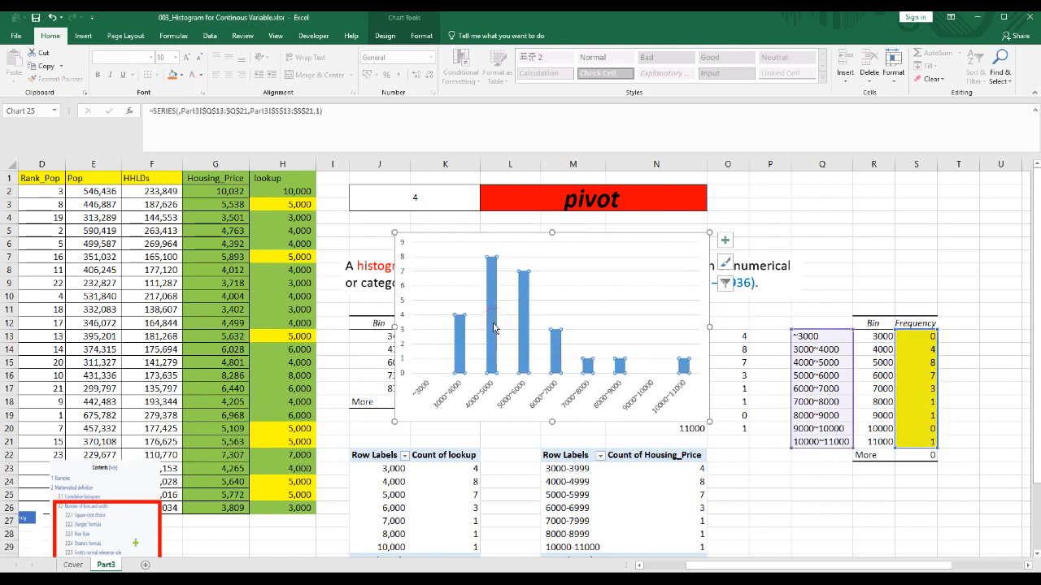
right_click(494, 328)
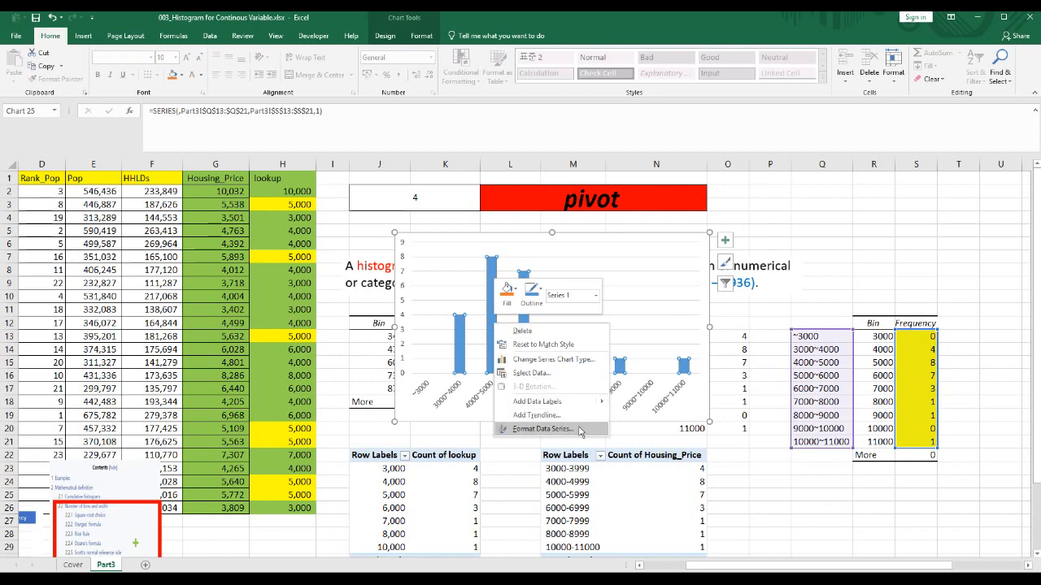
click(541, 428)
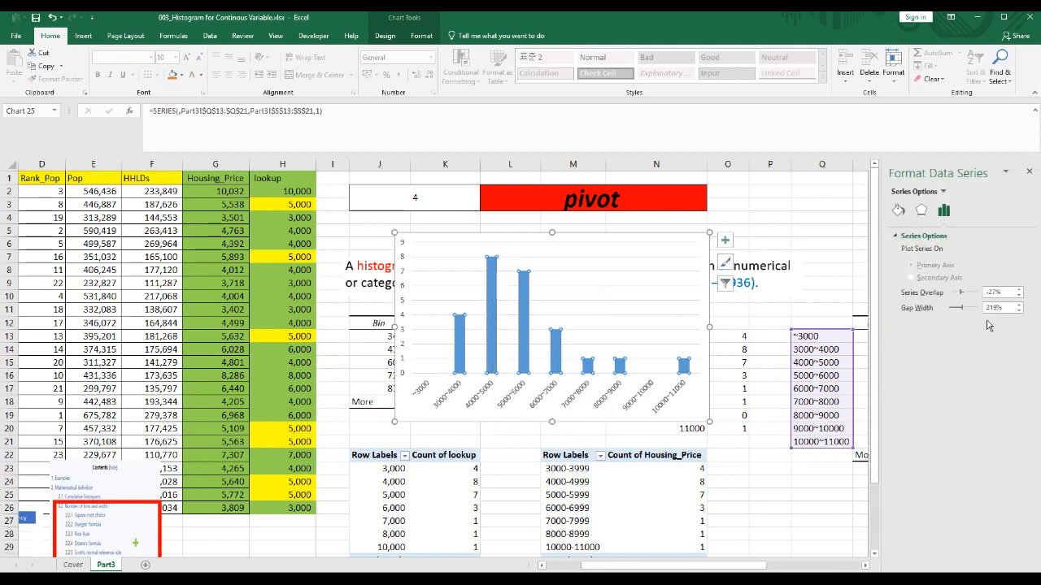
double_click(1005, 292)
text(0)
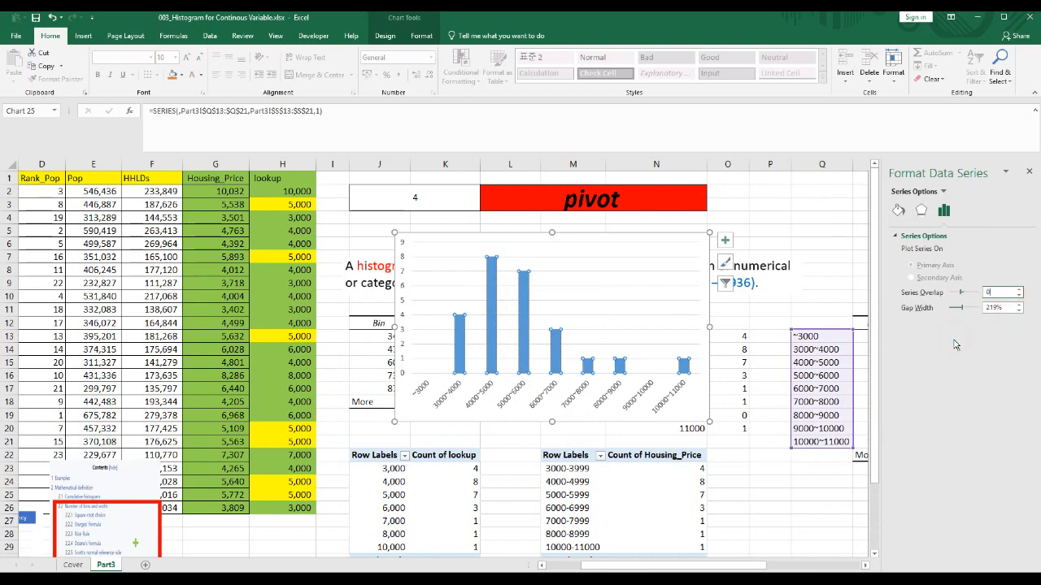
double_click(995, 307)
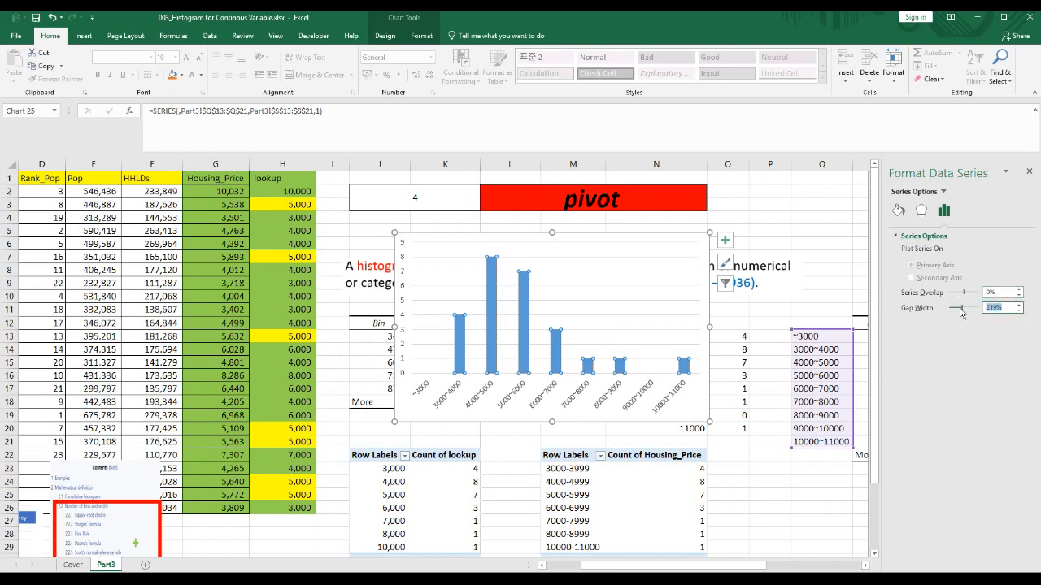
text(0)
Give the histogram columns a solid red border, and enlarge the chart up to row 4 and across to column P
click(898, 210)
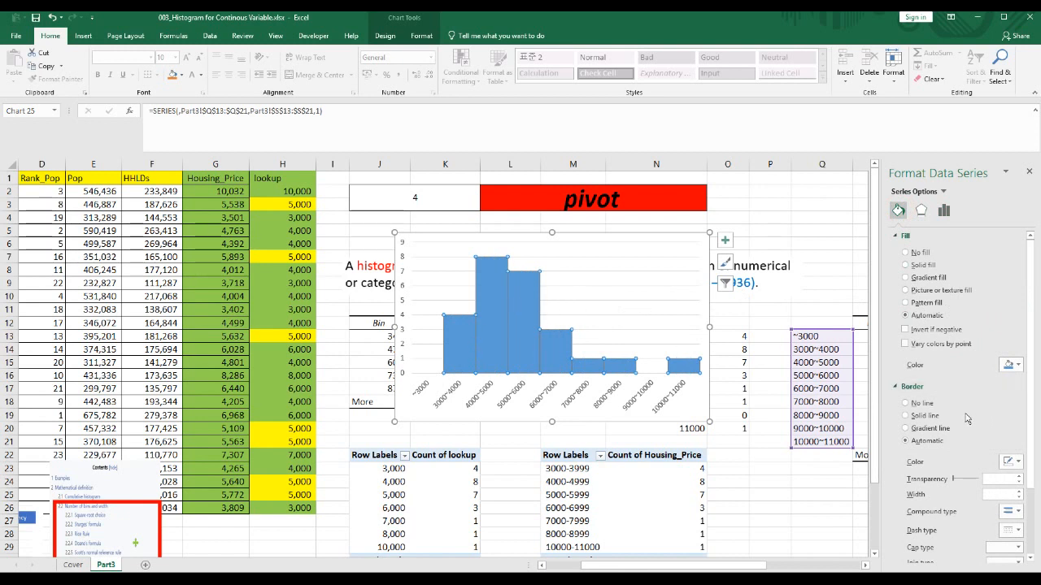
click(923, 416)
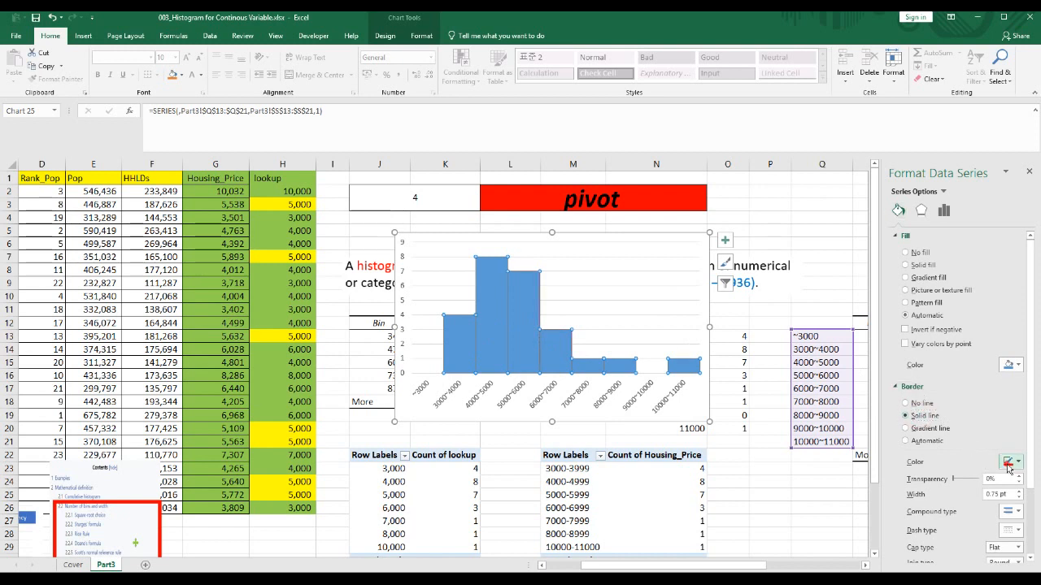
click(1016, 550)
click(769, 309)
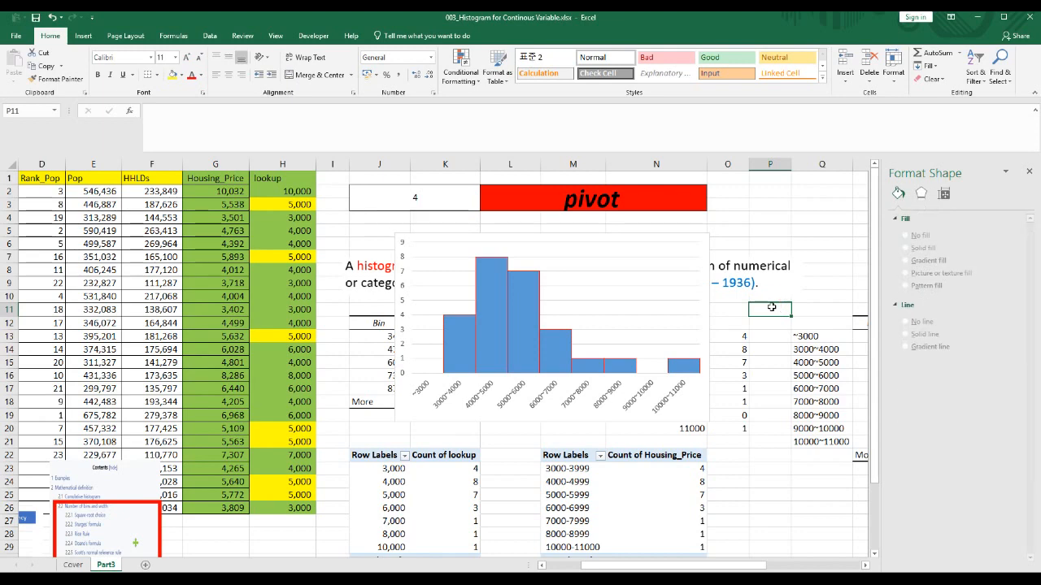
click(612, 274)
drag(787, 221, 787, 220)
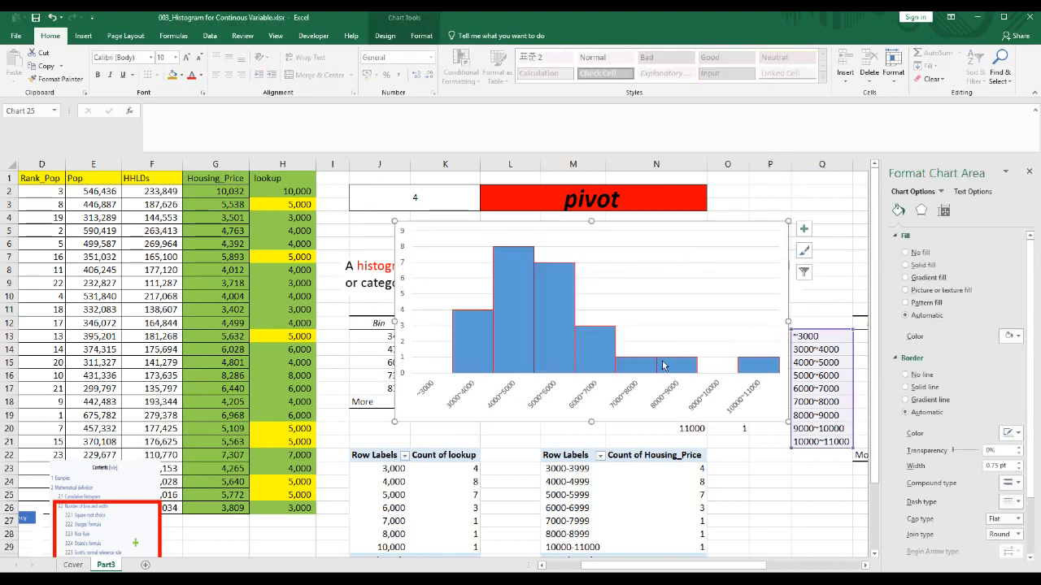